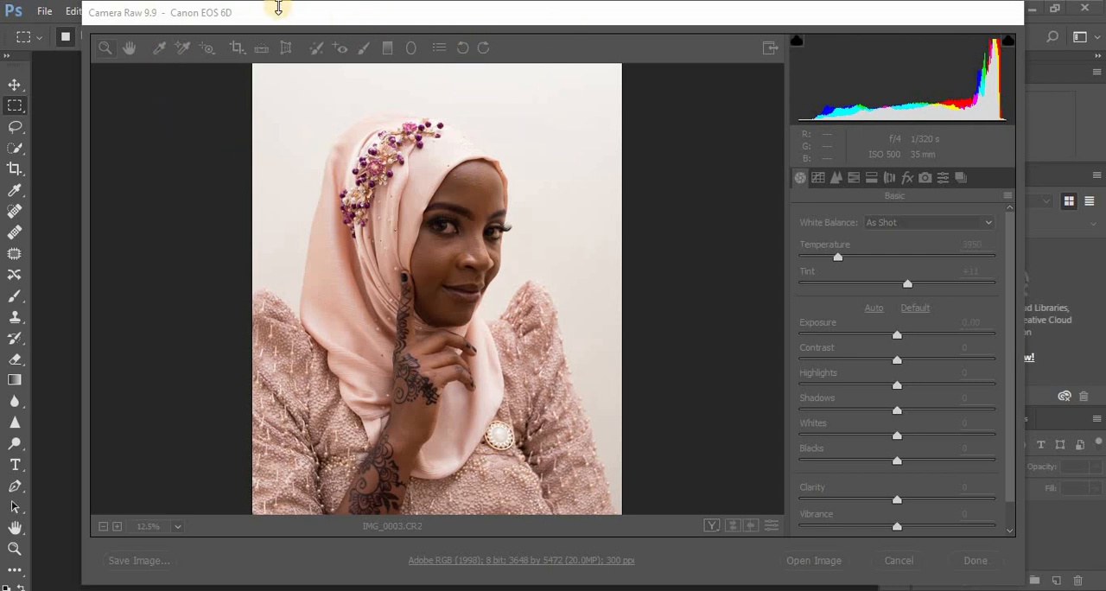
Step: Set Highlights to -72, Whites to -45, Blacks to -31 and Shadows to +50 for the raw portrait
left_click(283, 16)
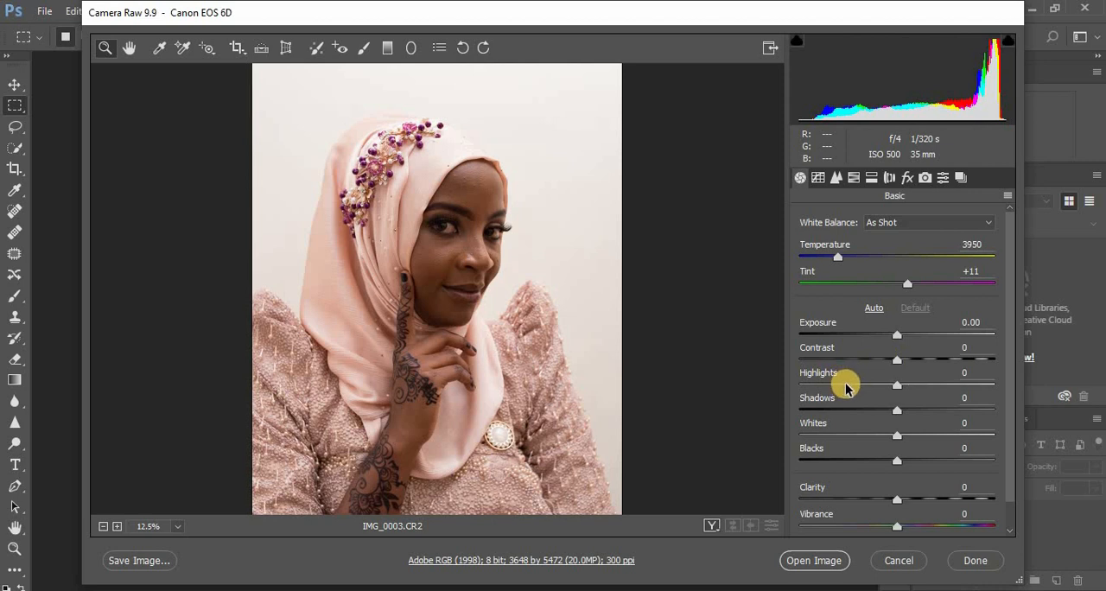
left_click_drag(846, 388, 826, 389)
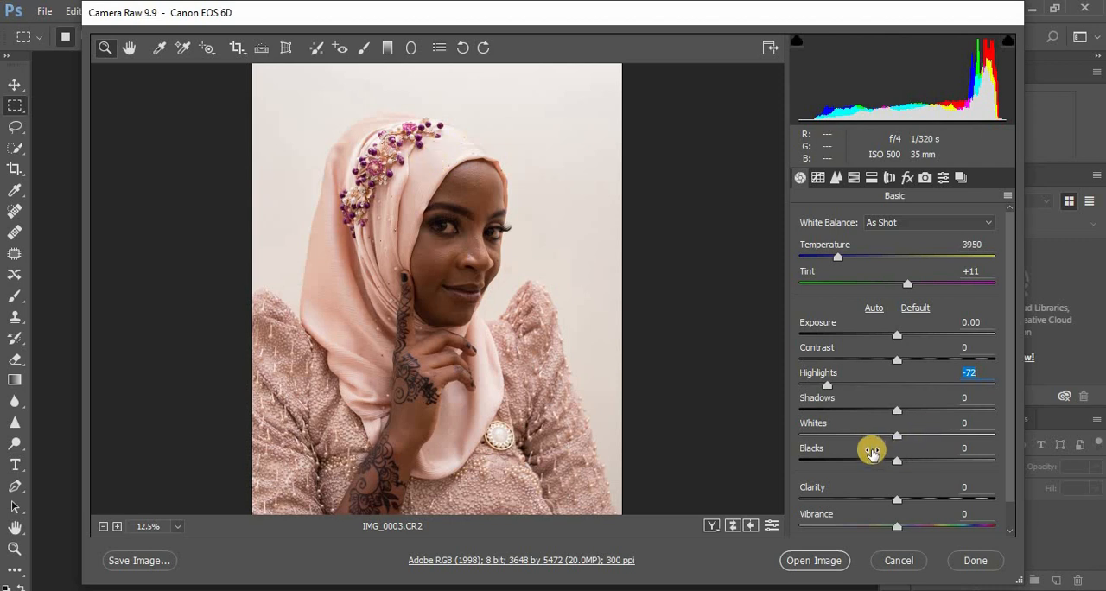
left_click_drag(861, 434, 853, 438)
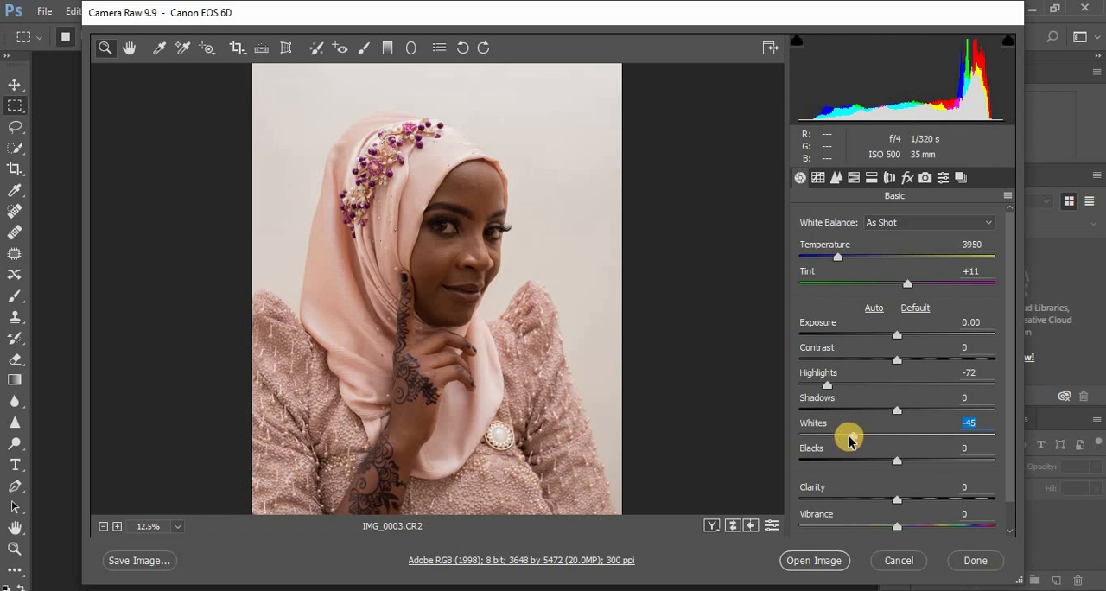
left_click_drag(891, 464, 867, 465)
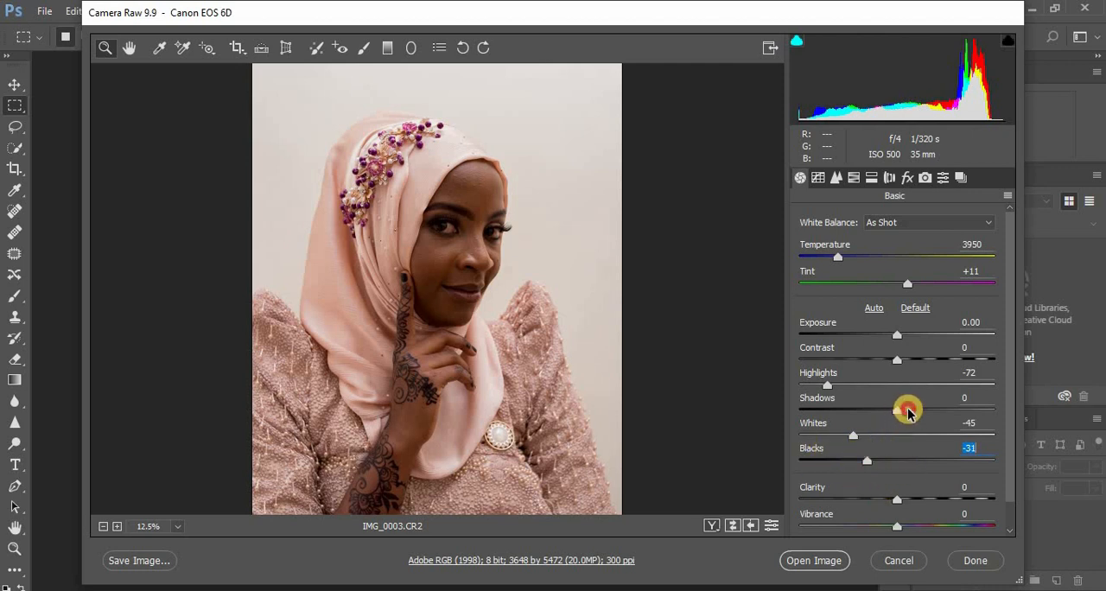
left_click_drag(907, 412, 946, 414)
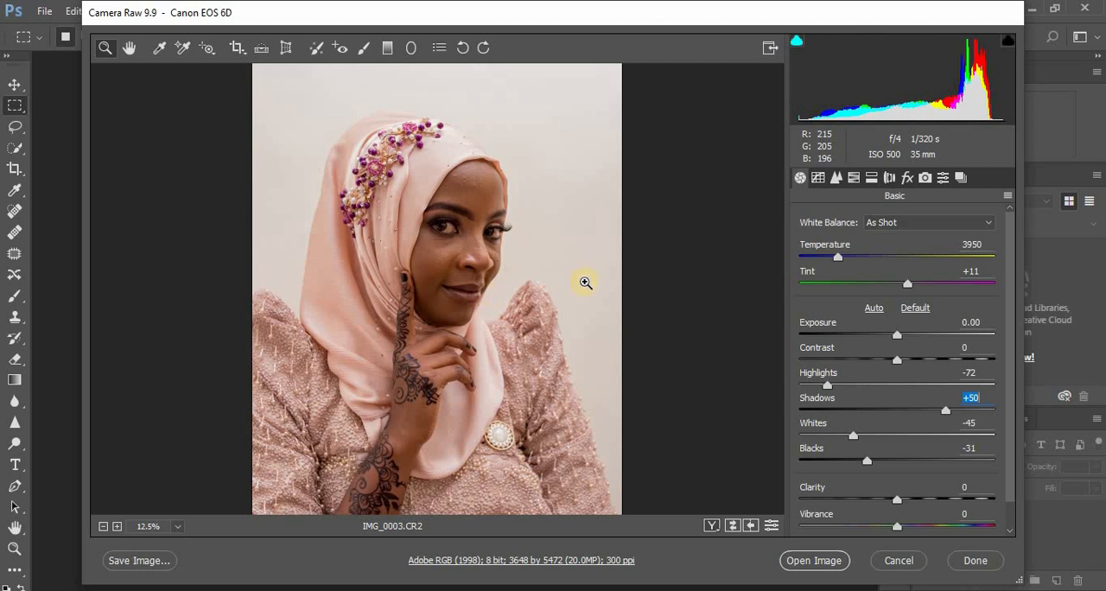
Step: Set Contrast to +4, Clarity to +3 and Vibrance to +4 for the raw portrait
left_click_drag(895, 365, 899, 363)
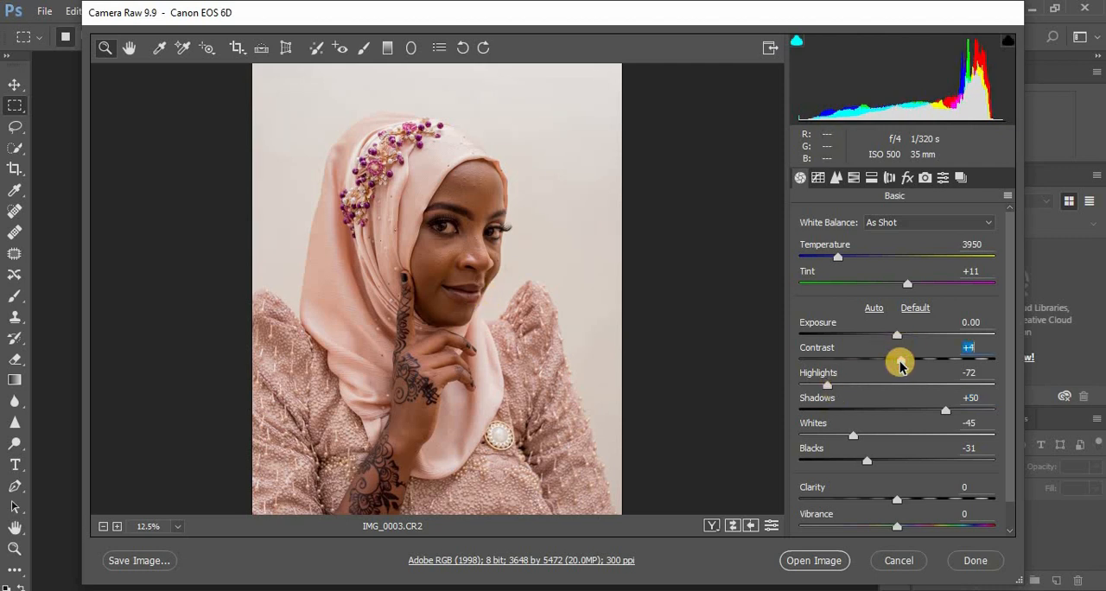
left_click(896, 501)
left_click_drag(896, 501, 900, 530)
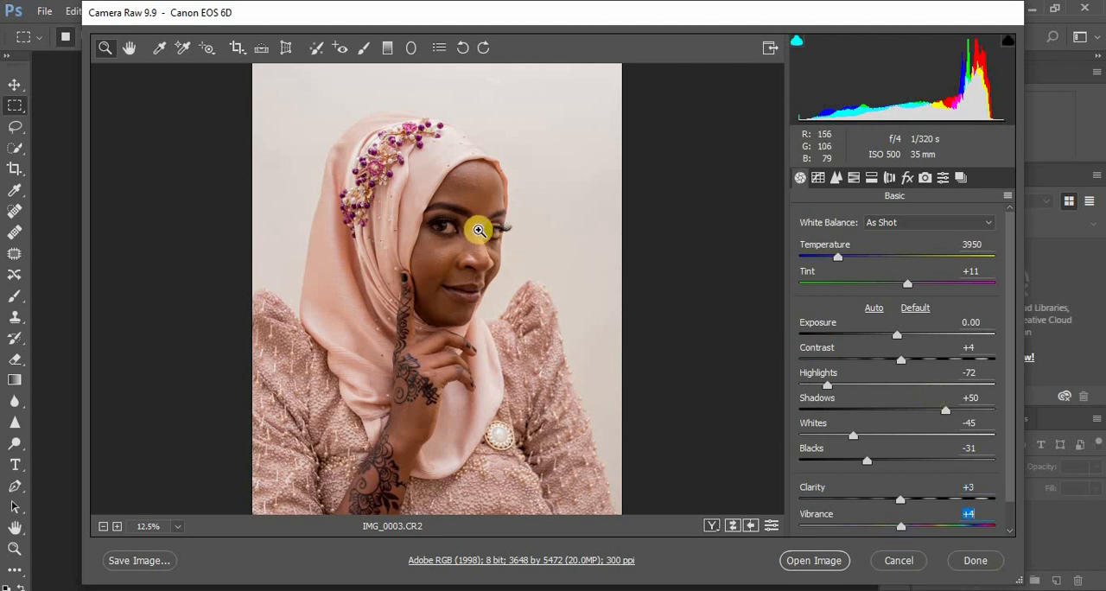
Step: Check the facial skin up close, set the white balance temperature to 4050, and open the raw image for retouching
left_click(429, 221)
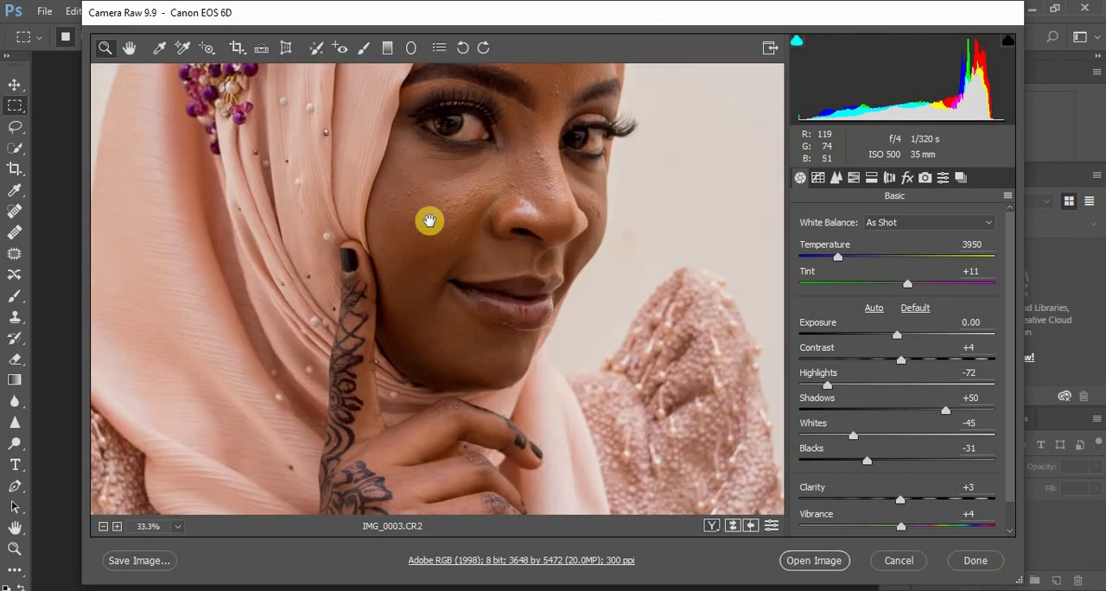
left_click(429, 221)
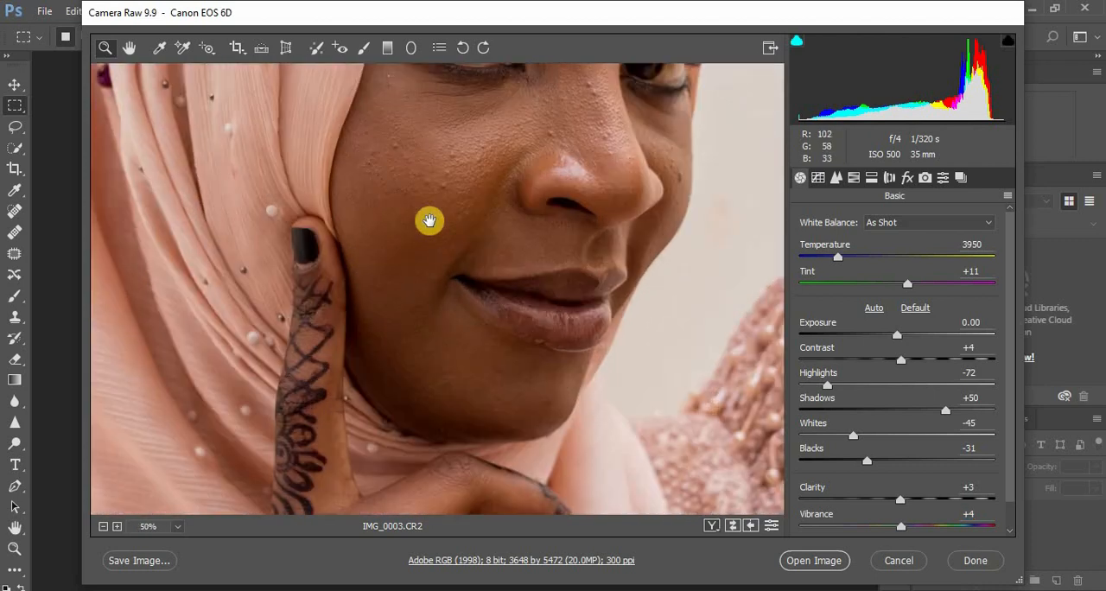
left_click(429, 222, "alt")
left_click(429, 221, "alt")
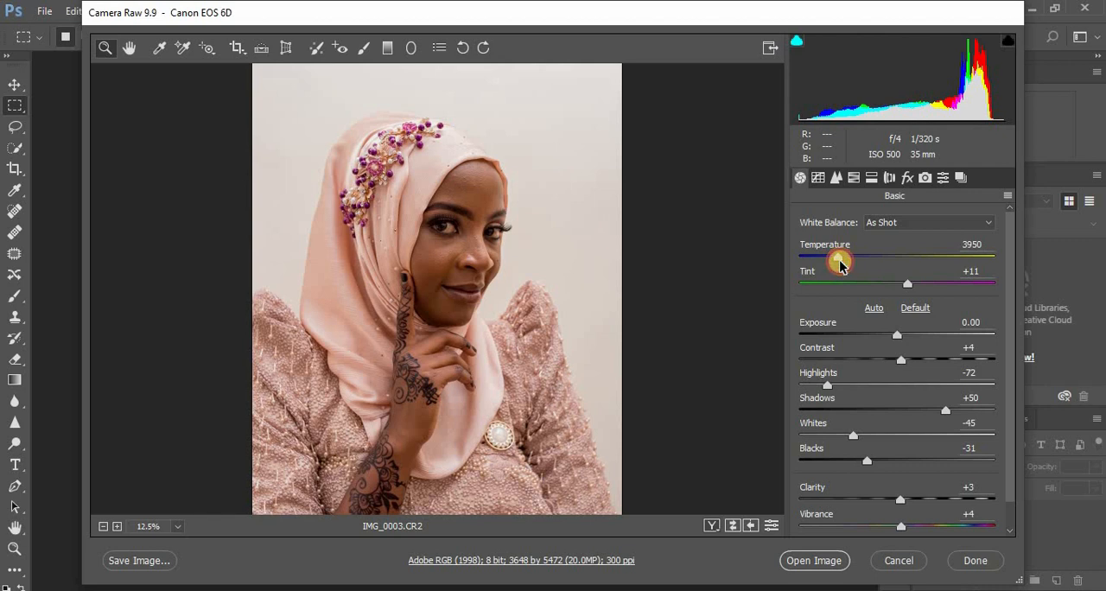
left_click_drag(842, 263, 845, 264)
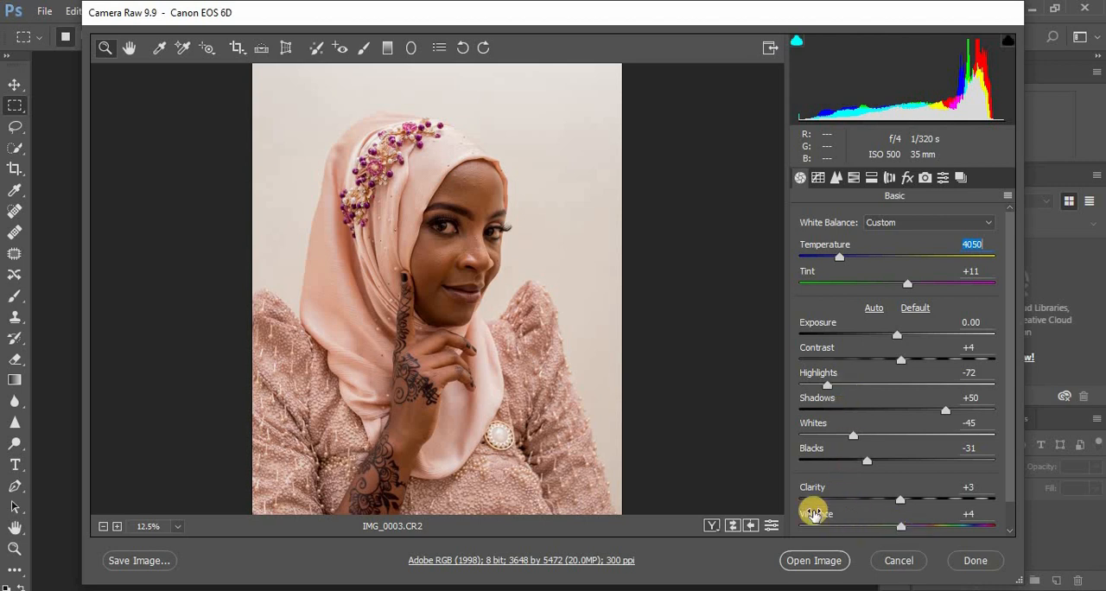
left_click(822, 562)
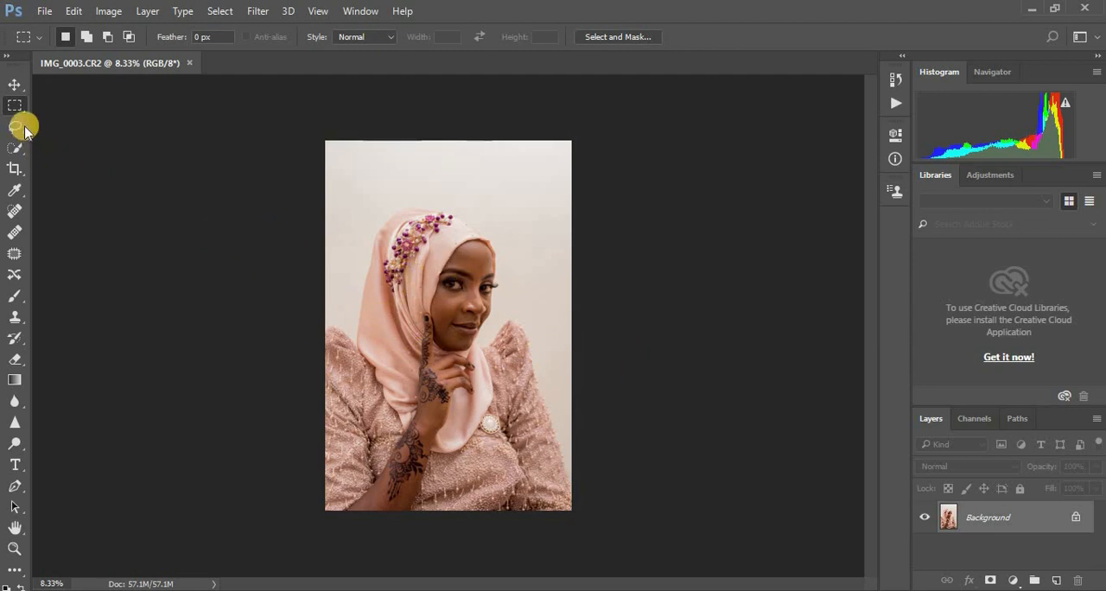
Step: Crop the portrait to a 4:5 (8:10) ratio, tightening the frame around the woman's head and upper body
left_click(14, 166)
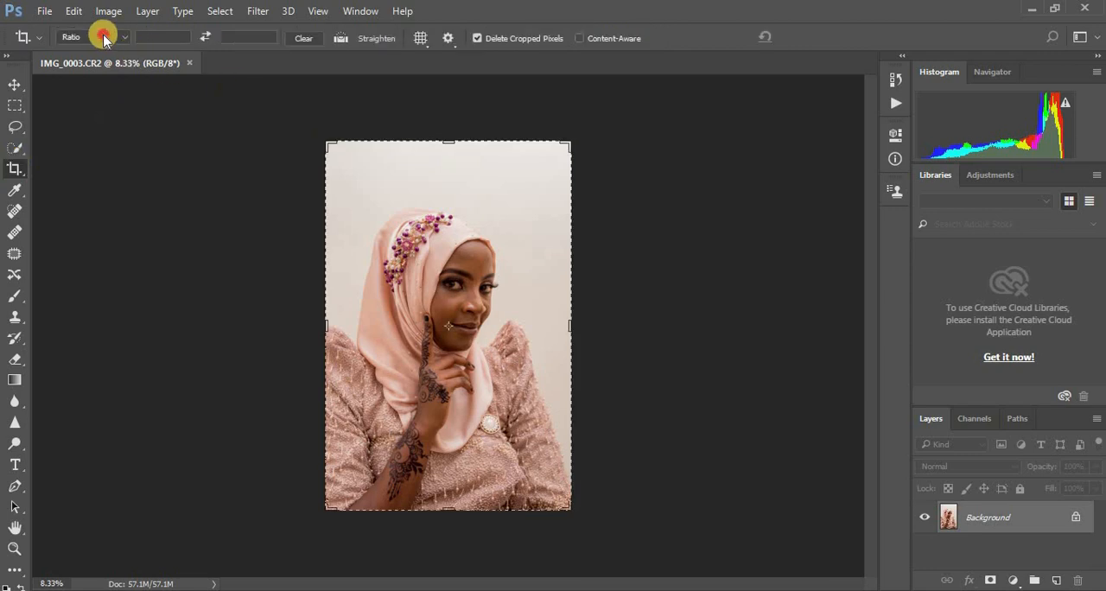
left_click(98, 37)
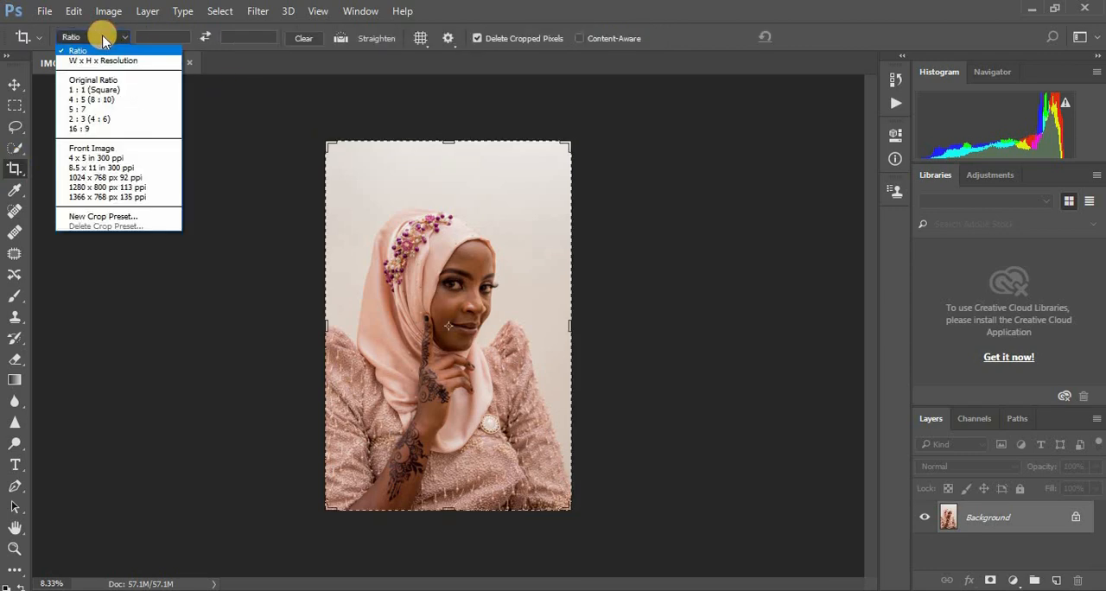
left_click(102, 100)
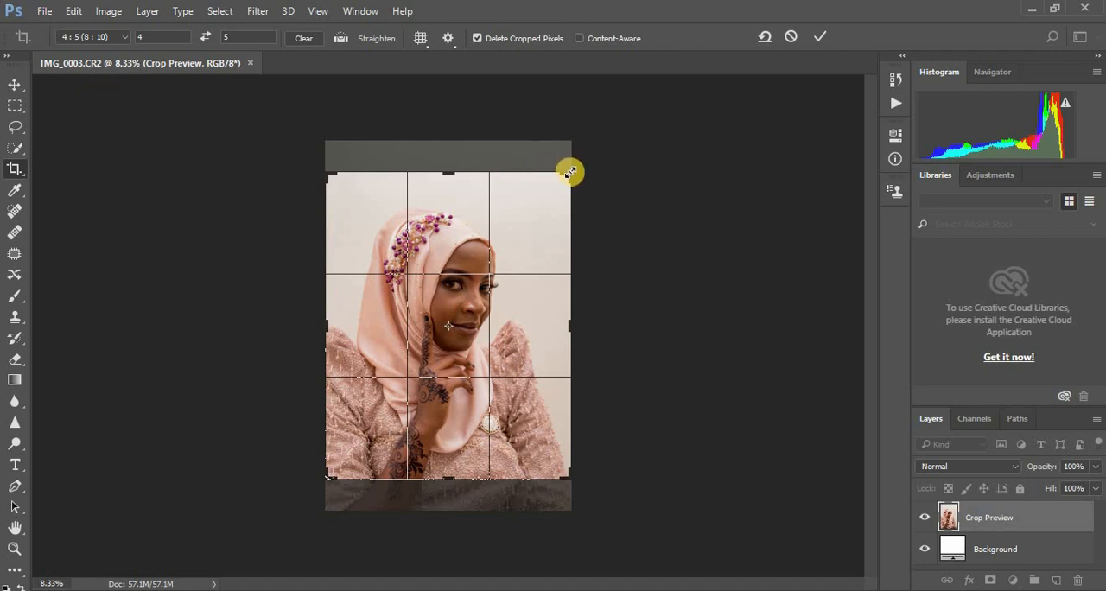
left_click_drag(571, 173, 559, 187)
left_click_drag(517, 294, 519, 302)
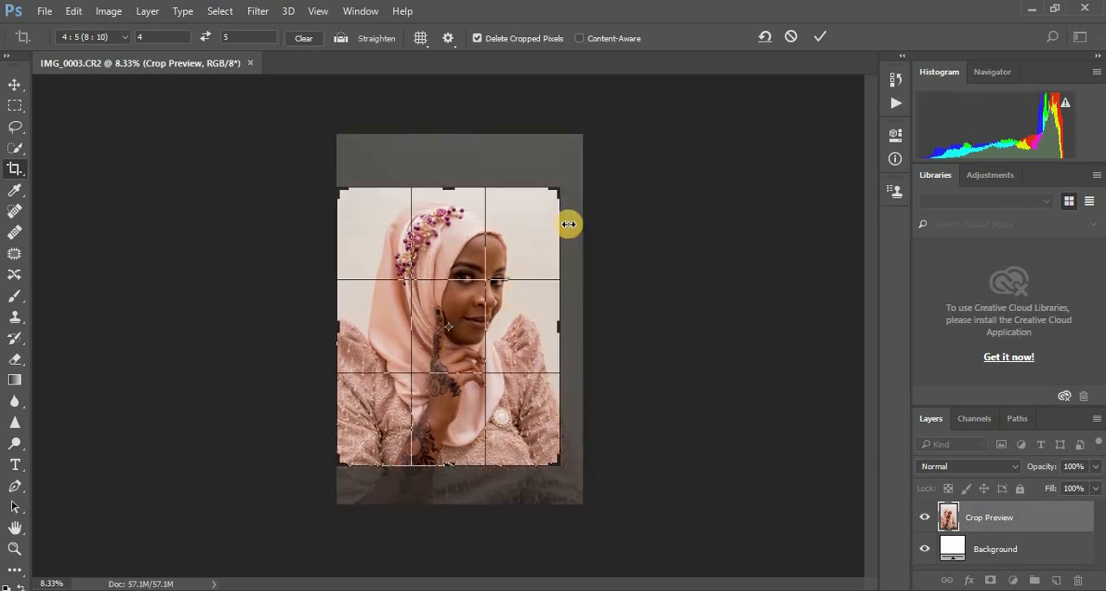
left_click_drag(558, 189, 554, 191)
left_click_drag(520, 242, 529, 250)
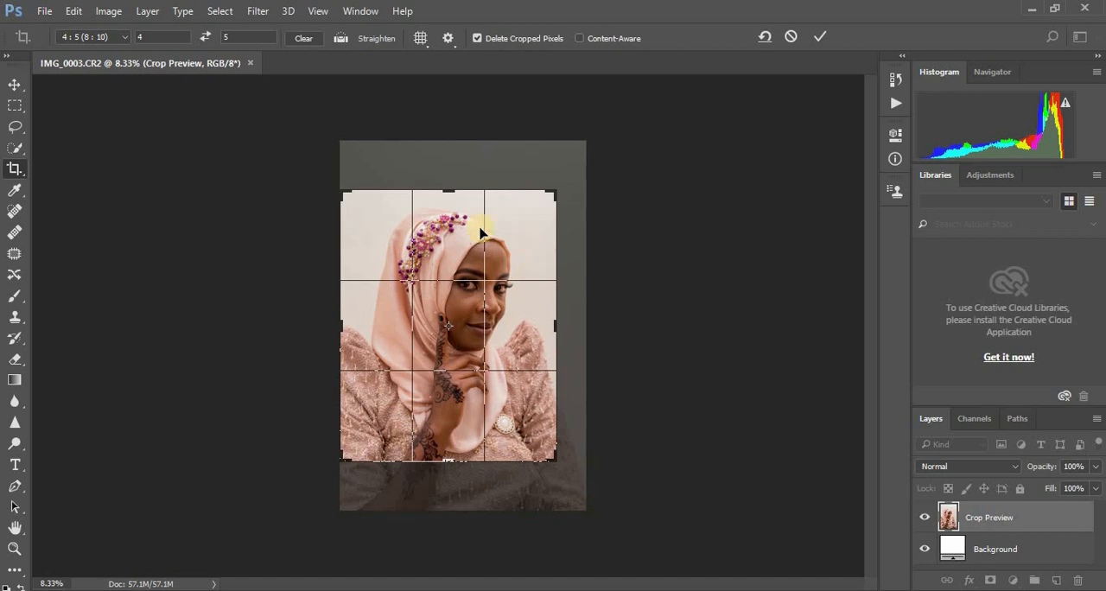
left_click_drag(342, 191, 345, 197)
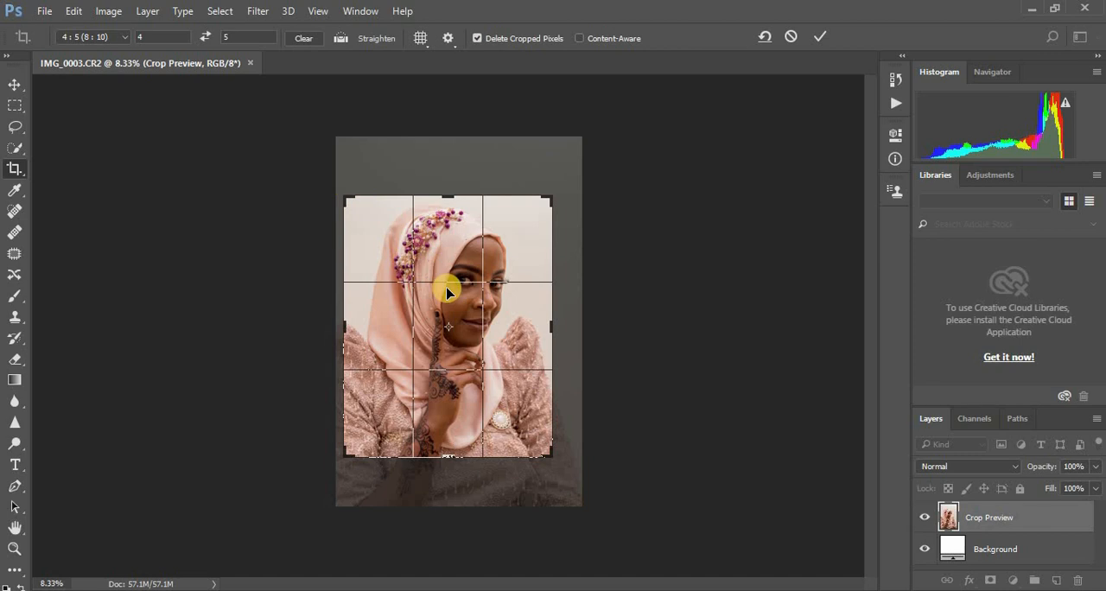
key("Return")
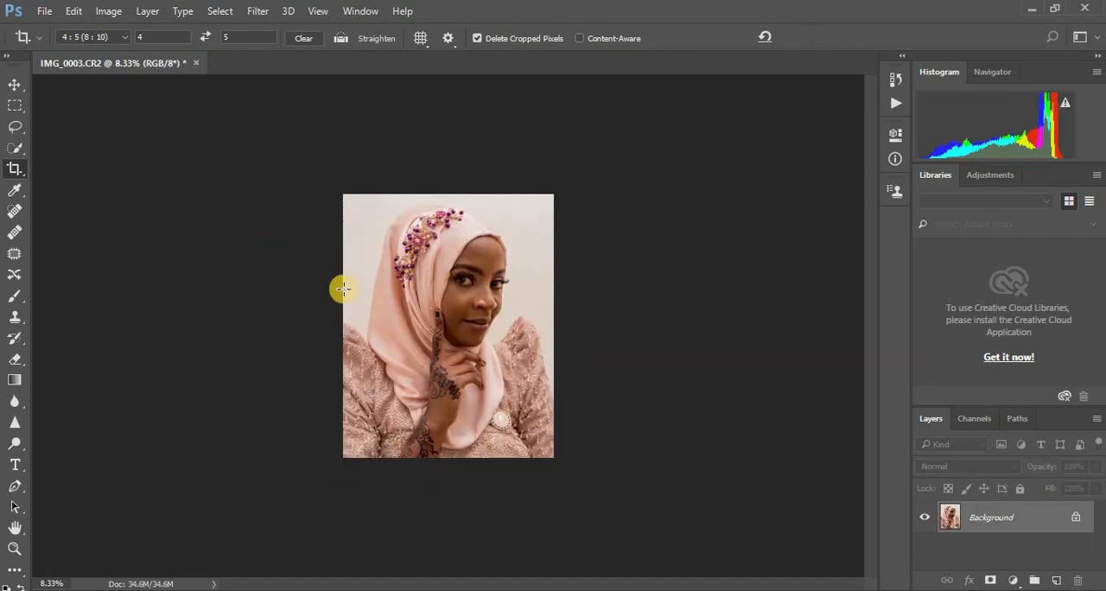
Step: Duplicate the Background layer as a separate layer for retouching
key("ctrl+plus")
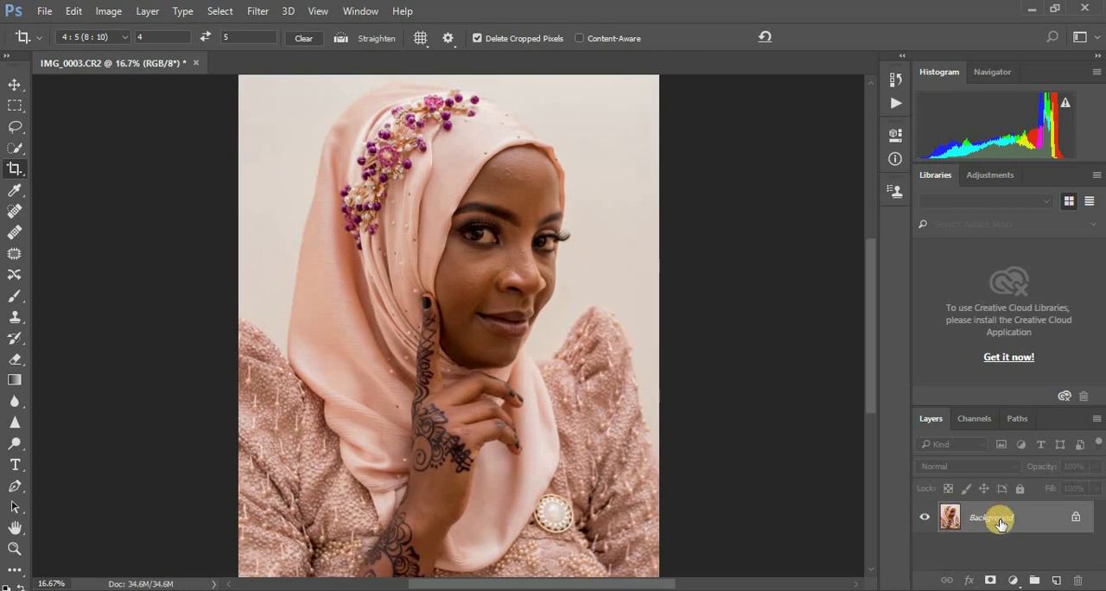
key("ctrl+j")
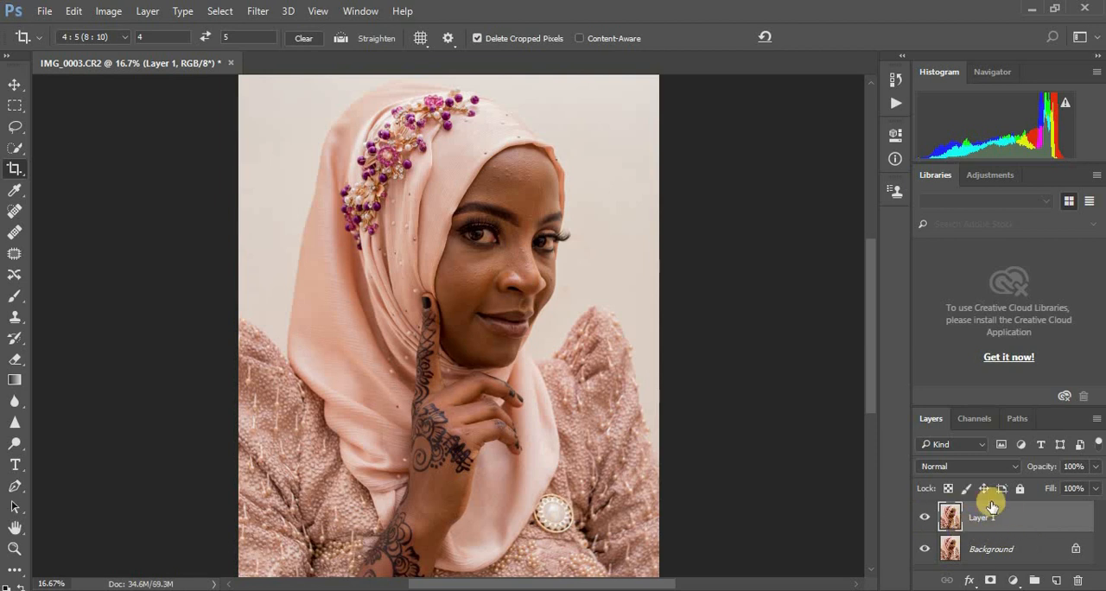
left_click_drag(1035, 516, 1057, 581)
Step: Remove the blemishes on the cheek and beside the mouth with the Patch tool, using clean skin nearby
left_click(13, 254)
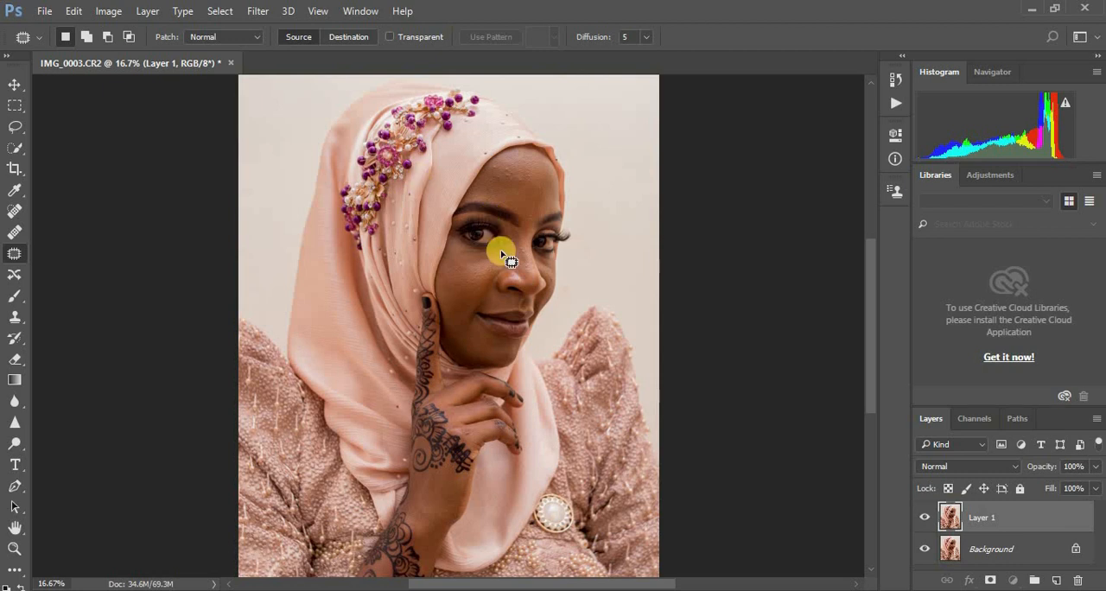
scroll(685, 363, "up", 4)
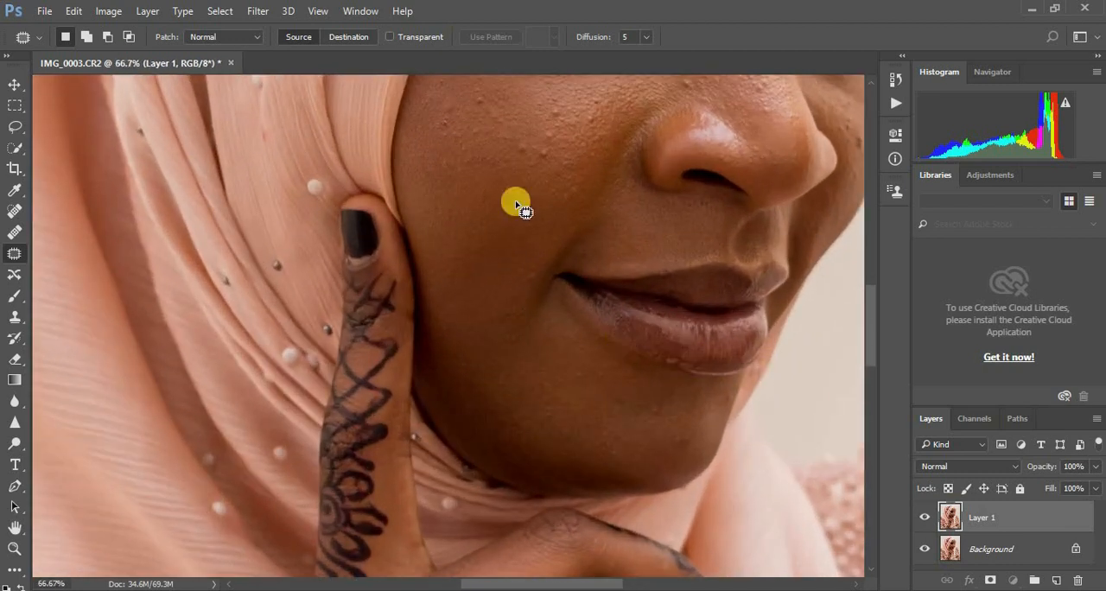
left_click_drag(515, 151, 563, 113)
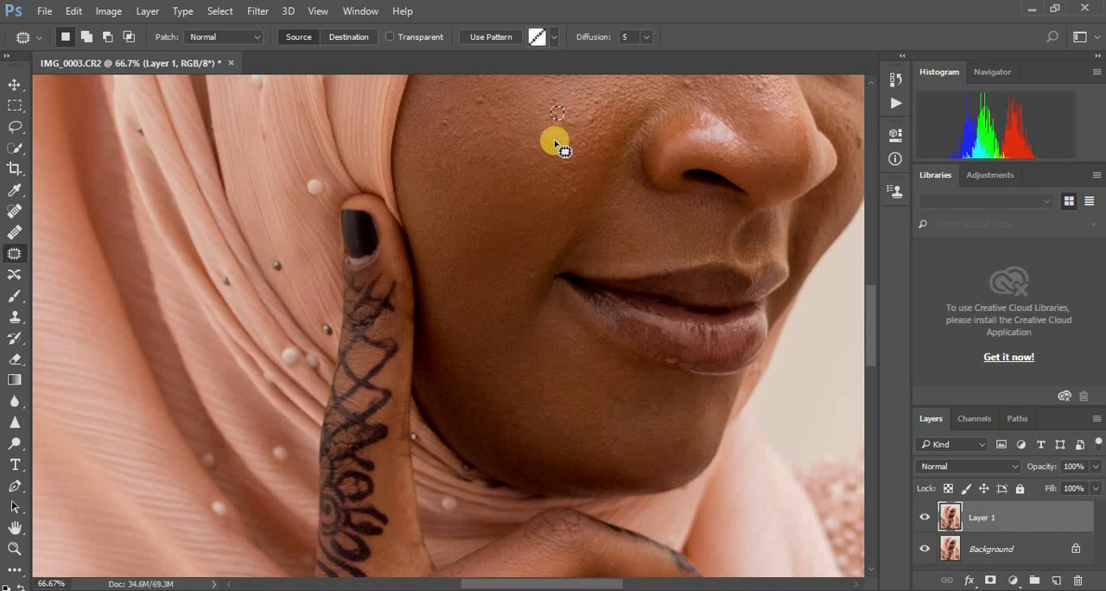
left_click(552, 138)
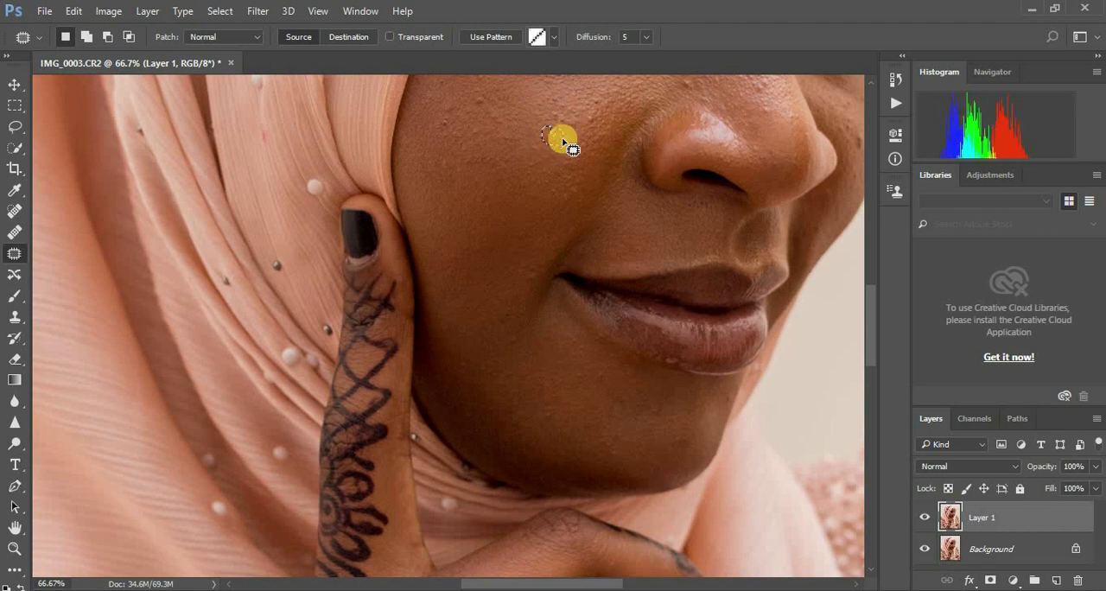
mouse_move(484, 94)
left_mouse_down()
mouse_move(472, 101)
mouse_move(493, 94)
mouse_move(490, 106)
mouse_move(447, 134)
mouse_move(451, 105)
mouse_move(459, 110)
left_mouse_up()
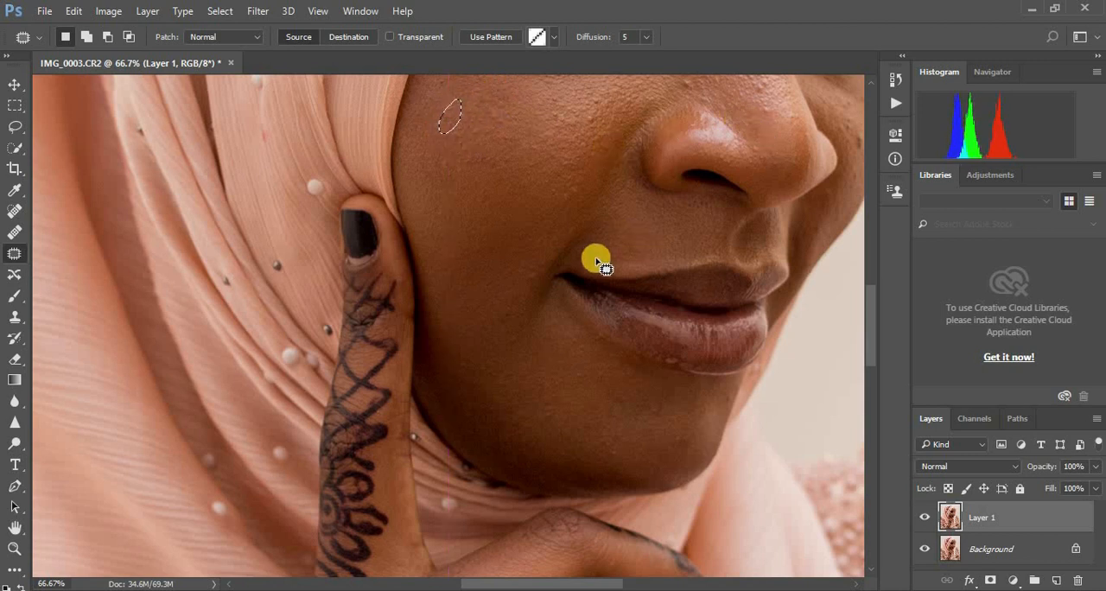
mouse_move(529, 275)
left_mouse_down()
mouse_move(533, 285)
mouse_move(535, 268)
left_mouse_up()
mouse_move(532, 276)
left_mouse_down()
mouse_move(522, 347)
mouse_move(506, 310)
left_mouse_up()
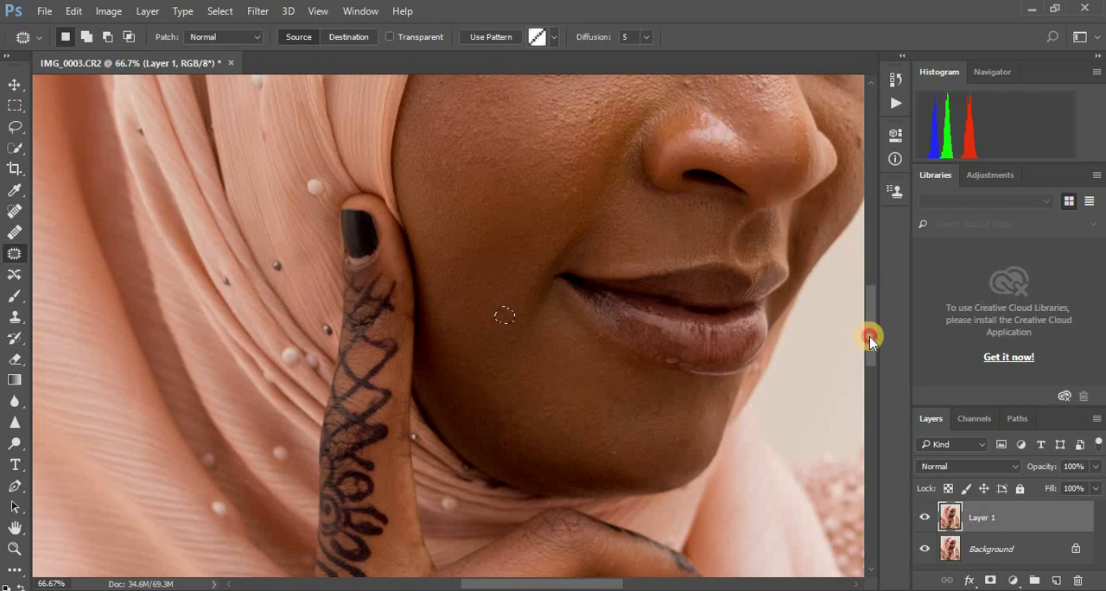
Step: Patch the bumps beside the nose, along the nose bridge and between the eyebrows with clean skin
left_click_drag(870, 339, 871, 303)
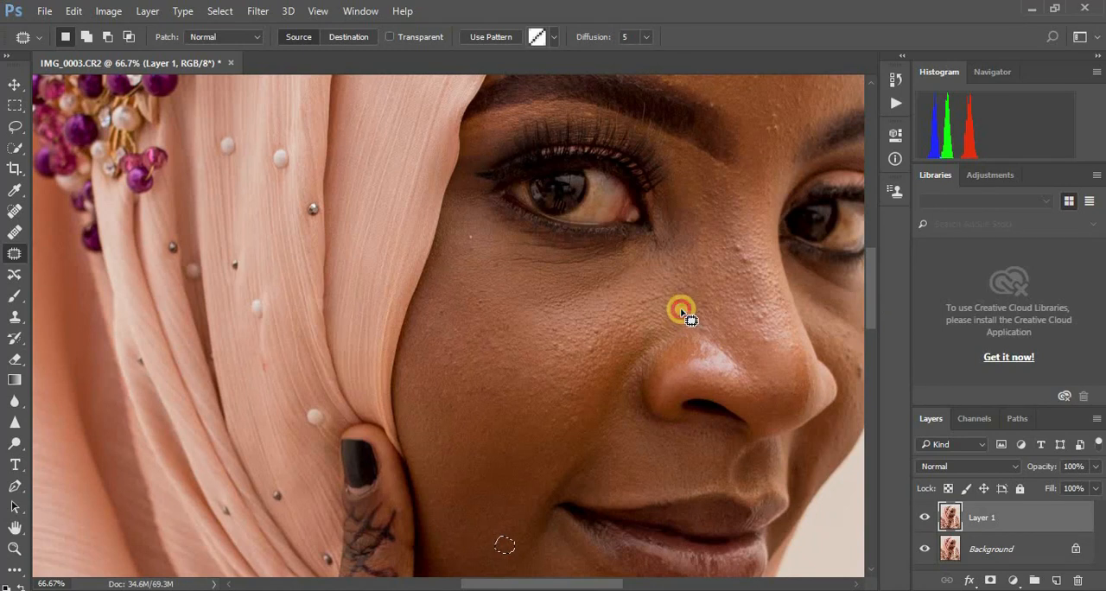
mouse_move(681, 312)
left_mouse_down()
mouse_move(703, 307)
mouse_move(692, 314)
left_mouse_up()
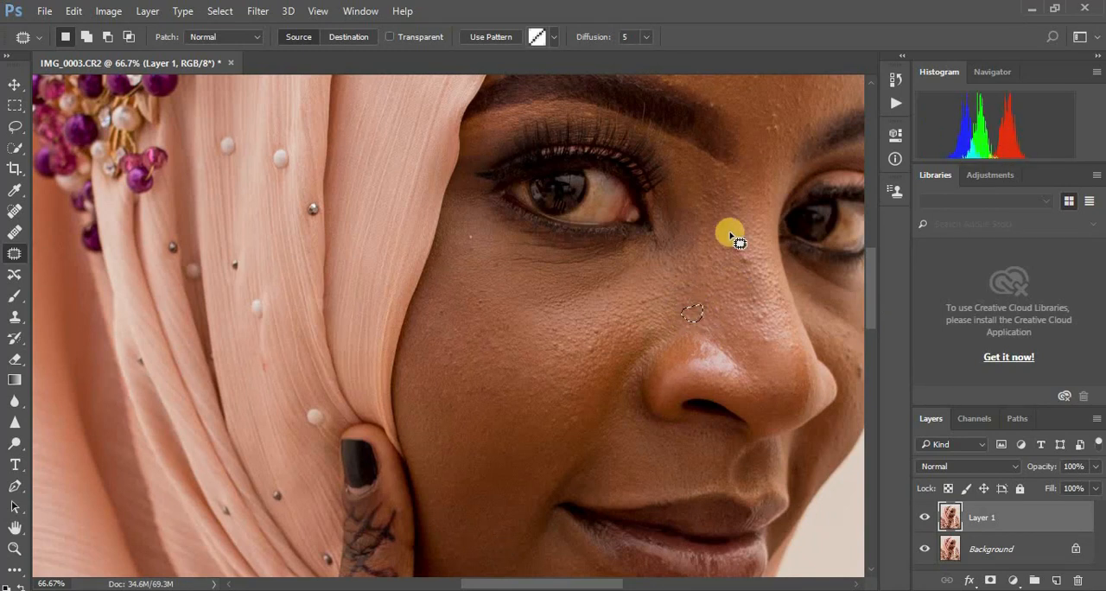
mouse_move(733, 238)
left_mouse_down()
mouse_move(740, 257)
mouse_move(755, 250)
mouse_move(742, 276)
left_mouse_up()
left_click(746, 308)
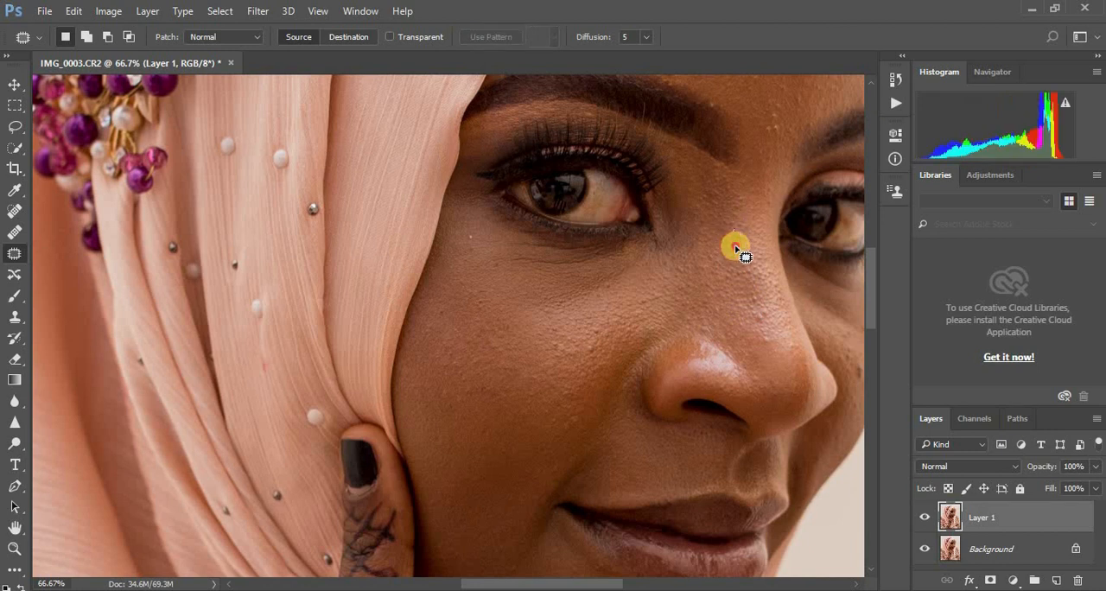
left_click(735, 229)
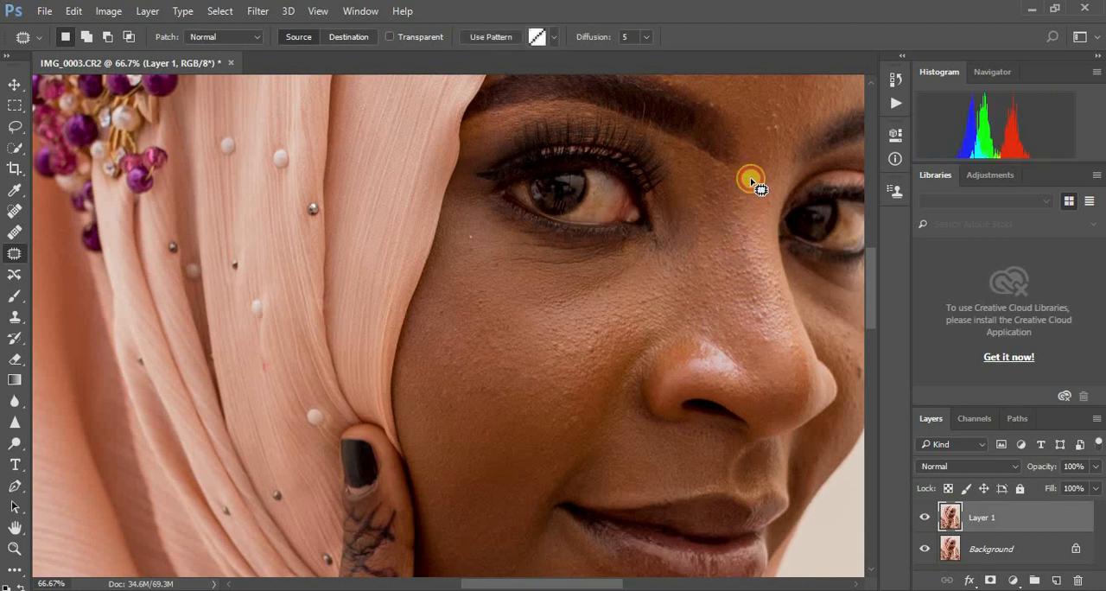
mouse_move(775, 115)
left_mouse_down()
mouse_move(762, 130)
mouse_move(786, 116)
mouse_move(773, 118)
mouse_move(801, 122)
left_mouse_up()
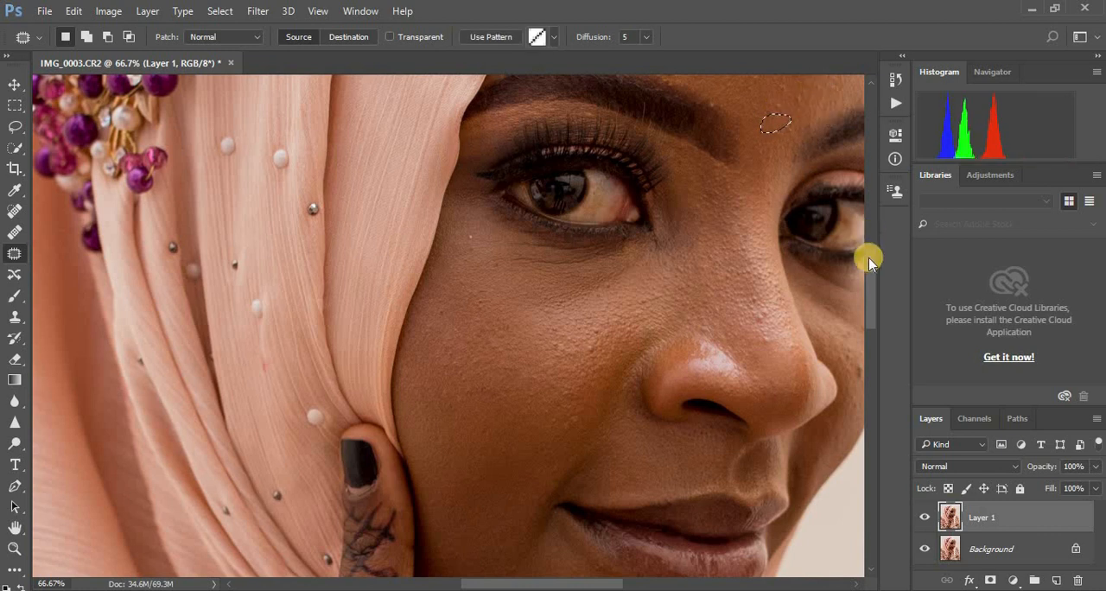
Step: Patch the bumps across the forehead and above the eyebrow with clean skin nearby
left_click_drag(874, 288, 874, 249)
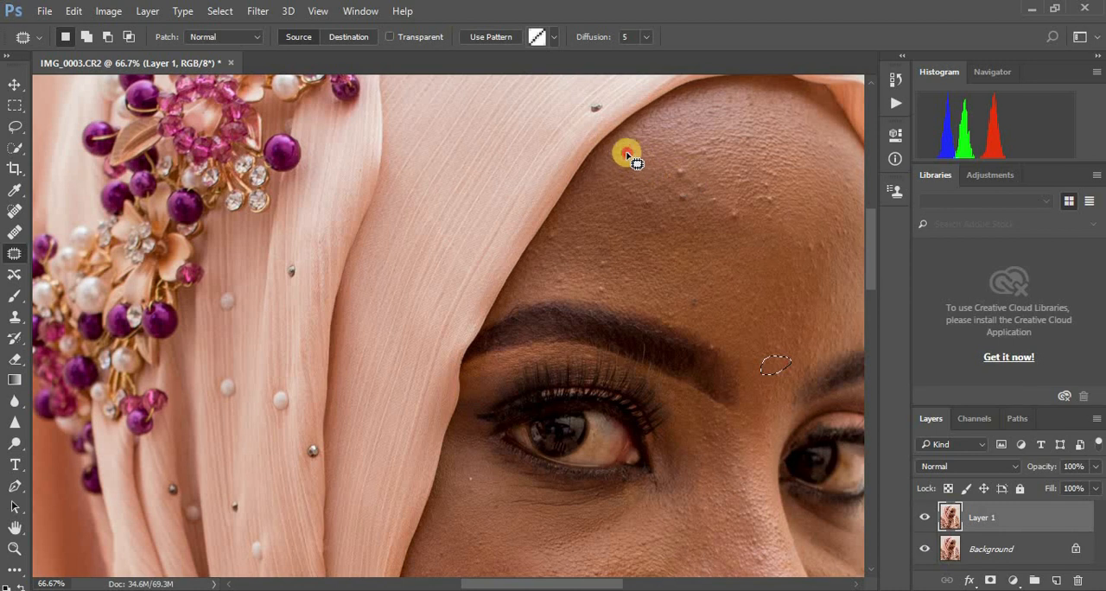
mouse_move(627, 154)
left_mouse_down()
mouse_move(680, 179)
mouse_move(688, 160)
mouse_move(679, 165)
mouse_move(689, 193)
mouse_move(670, 197)
mouse_move(694, 195)
mouse_move(683, 206)
mouse_move(648, 200)
mouse_move(641, 187)
mouse_move(640, 209)
mouse_move(678, 184)
mouse_move(687, 197)
mouse_move(688, 182)
mouse_move(686, 196)
mouse_move(735, 205)
mouse_move(723, 216)
mouse_move(746, 228)
mouse_move(766, 182)
mouse_move(757, 199)
mouse_move(781, 208)
mouse_move(706, 208)
mouse_move(725, 191)
mouse_move(721, 211)
mouse_move(771, 202)
left_mouse_up()
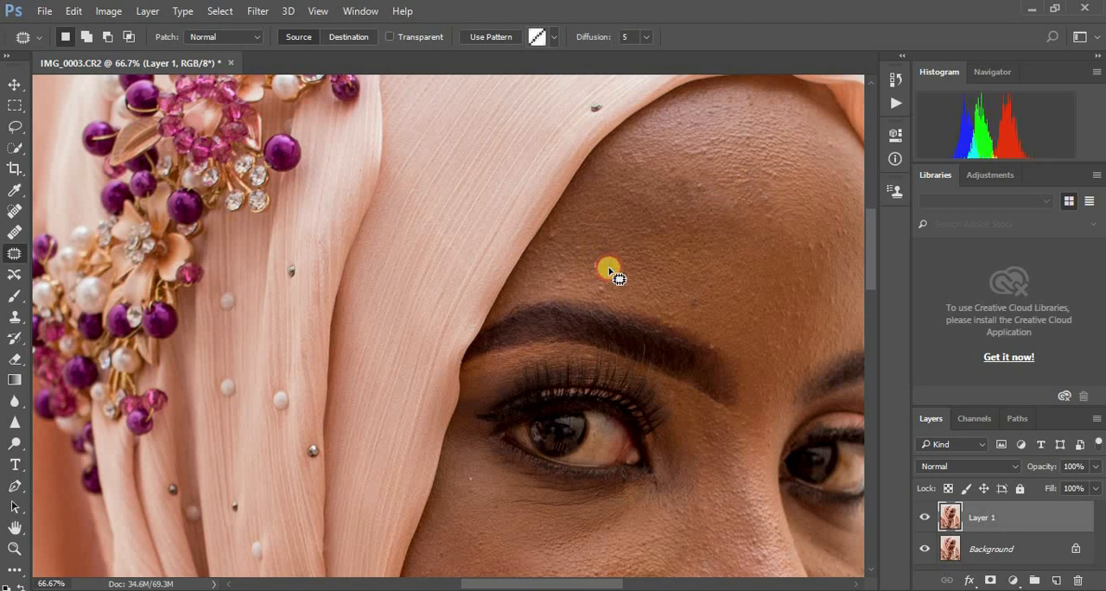
mouse_move(609, 270)
left_mouse_down()
mouse_move(595, 256)
mouse_move(623, 274)
mouse_move(613, 296)
mouse_move(605, 288)
left_mouse_up()
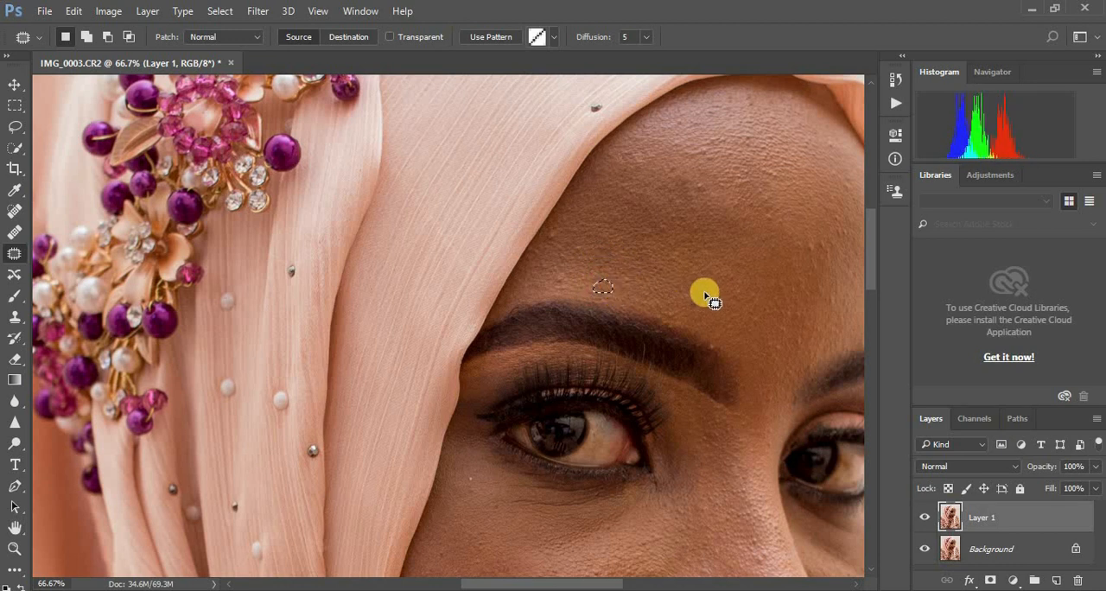
mouse_move(693, 308)
left_mouse_down()
mouse_move(708, 295)
mouse_move(691, 298)
left_mouse_up()
left_click_drag(701, 300, 719, 298)
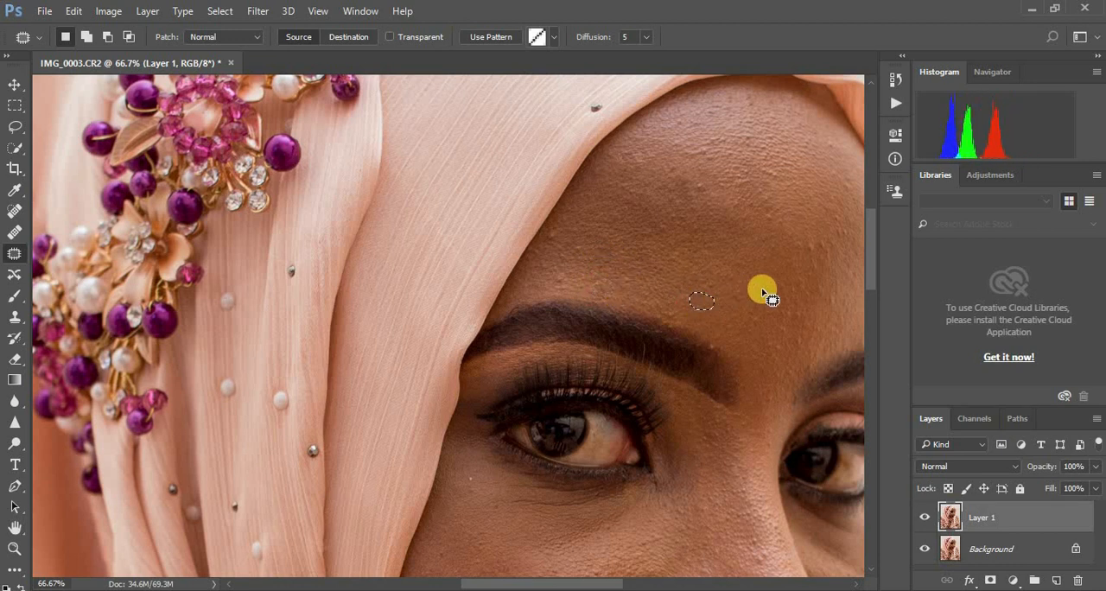
left_click(812, 244)
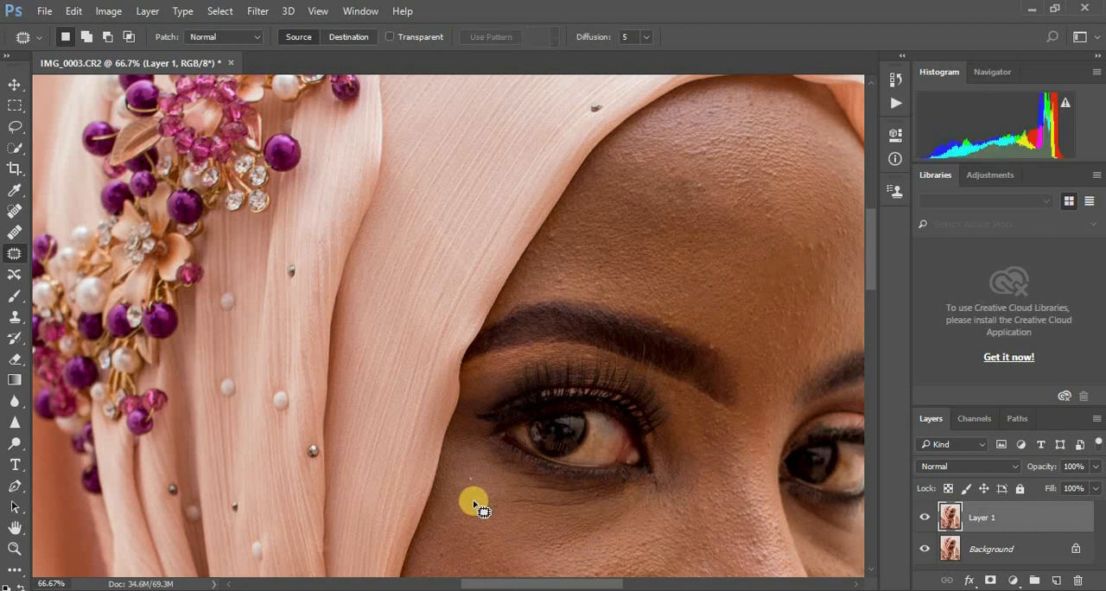
Step: Patch the spot below the outer eye corner and the remaining forehead bumps near the hairline, temple and eyebrow
mouse_move(469, 501)
left_mouse_down()
mouse_move(464, 469)
mouse_move(473, 481)
left_mouse_up()
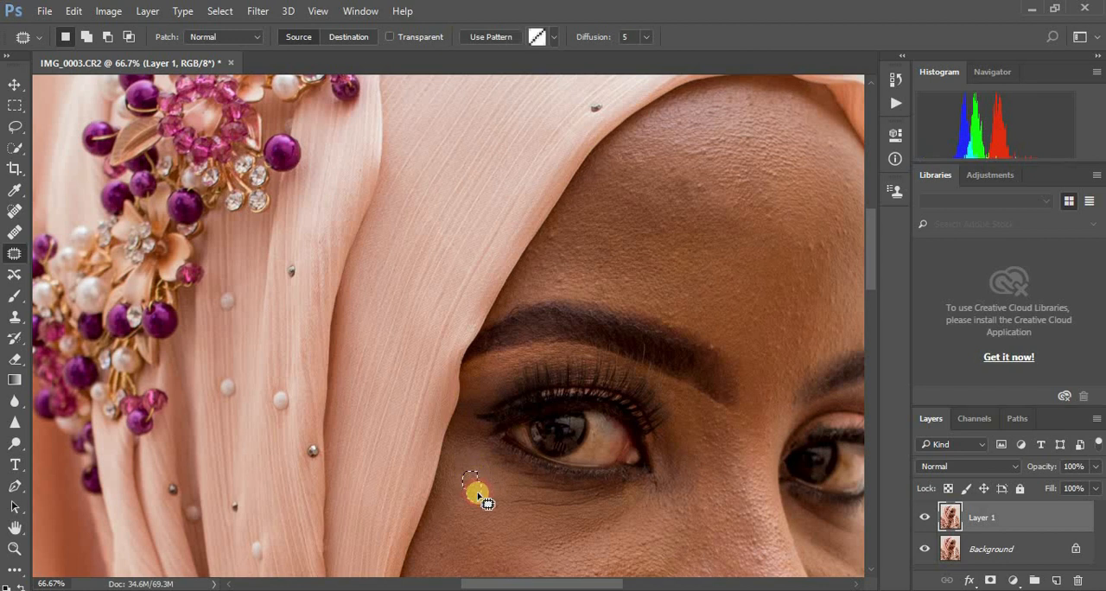
left_click_drag(590, 584, 649, 578)
mouse_move(509, 236)
left_mouse_down()
mouse_move(508, 264)
mouse_move(520, 246)
mouse_move(508, 278)
left_mouse_up()
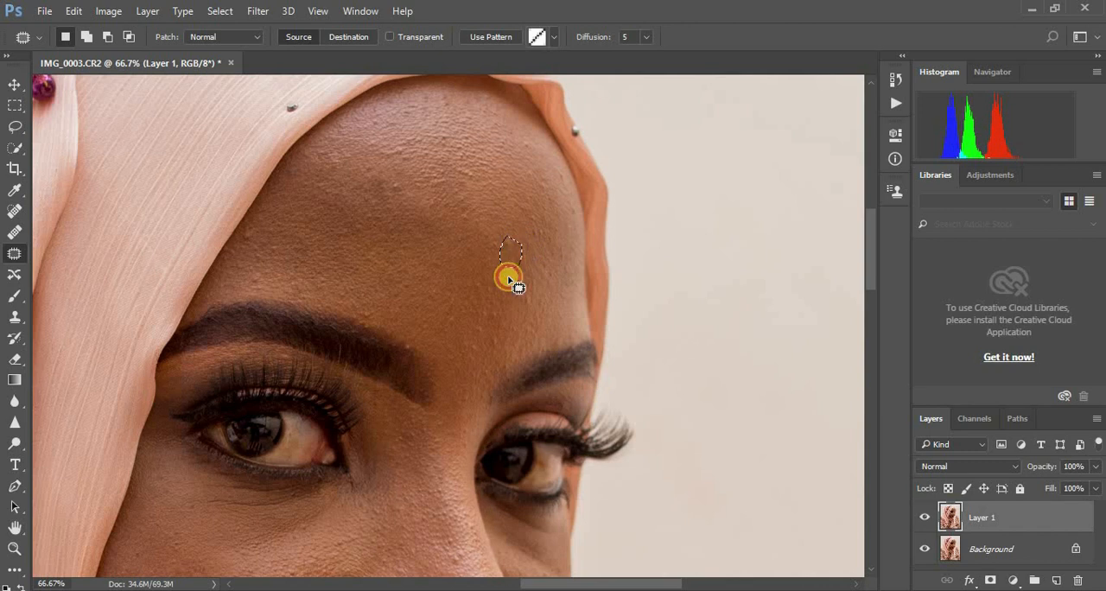
left_click(517, 234)
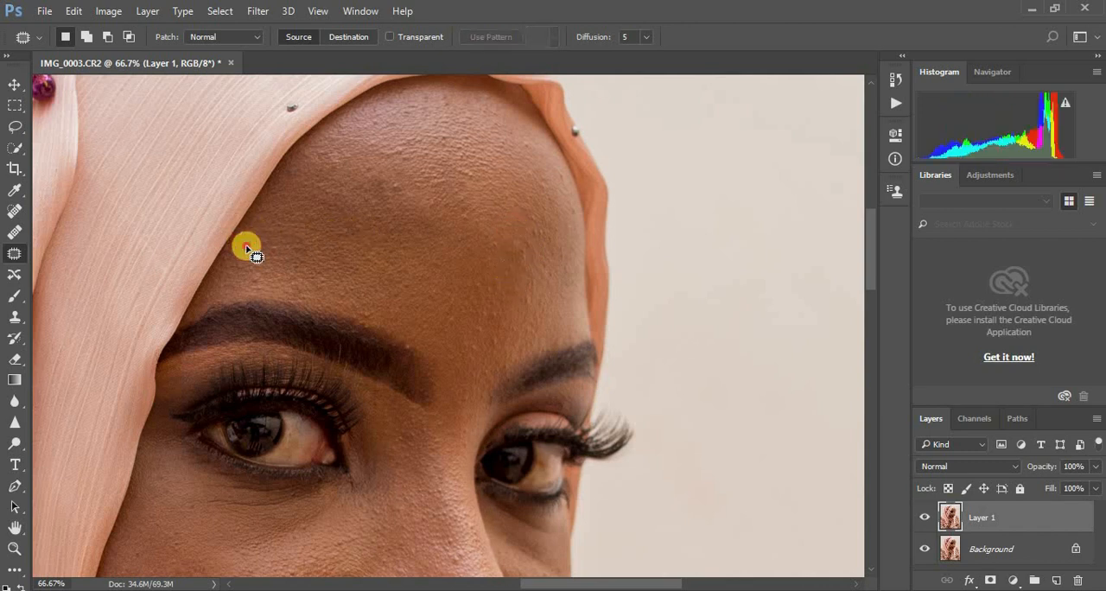
left_click_drag(247, 249, 257, 240)
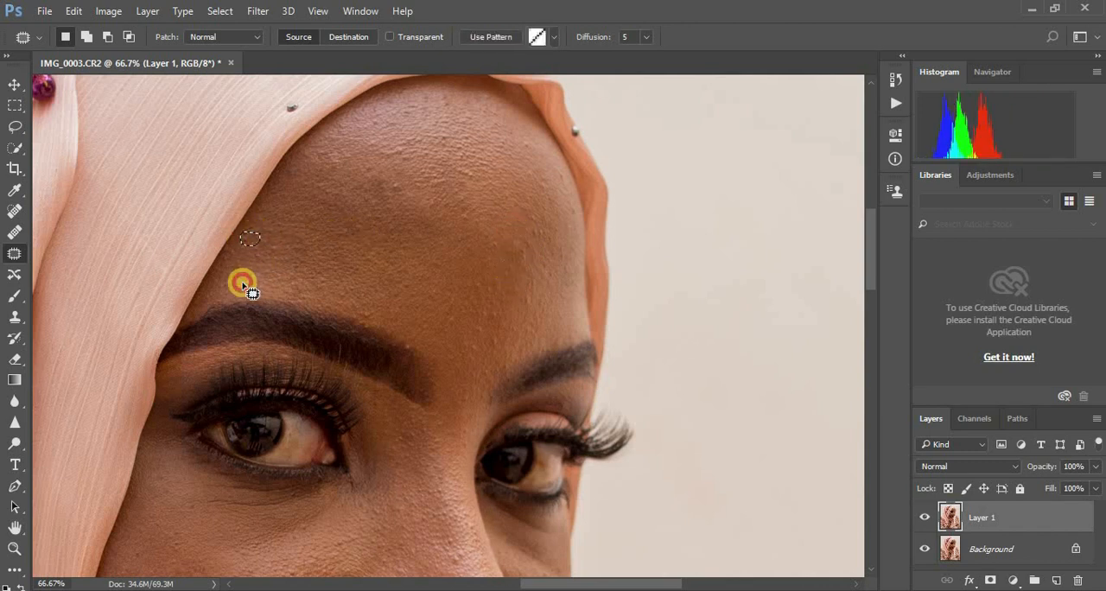
left_click_drag(245, 285, 267, 280)
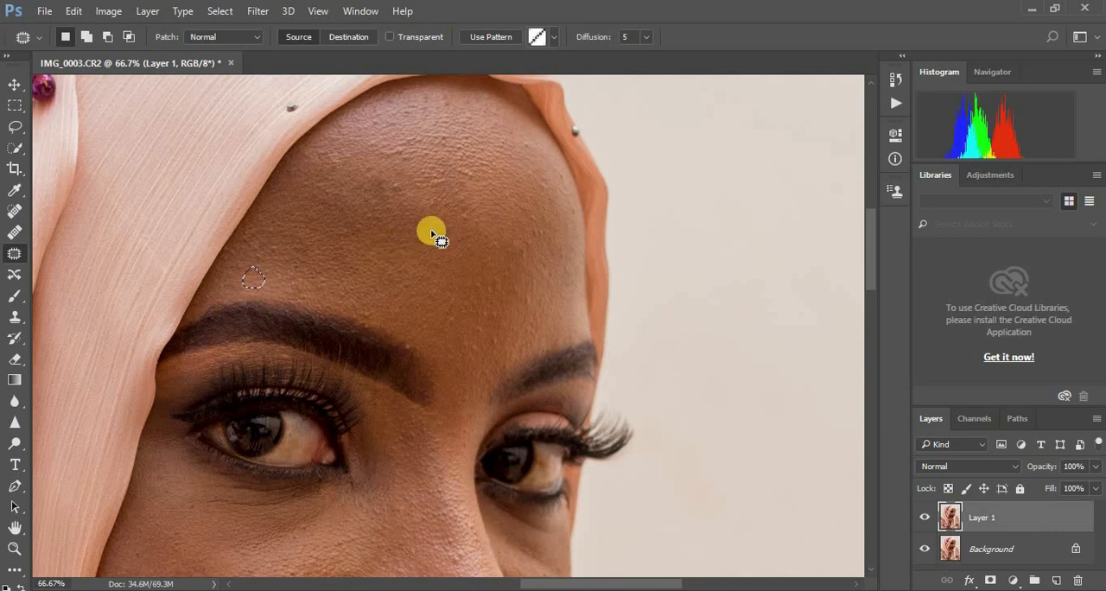
mouse_move(387, 195)
left_mouse_down()
mouse_move(400, 198)
mouse_move(397, 185)
mouse_move(453, 272)
left_mouse_up()
Step: Play the Frequency Separation action on the patched layer
key("ctrl+minus")
key("ctrl+minus")
key("ctrl+minus")
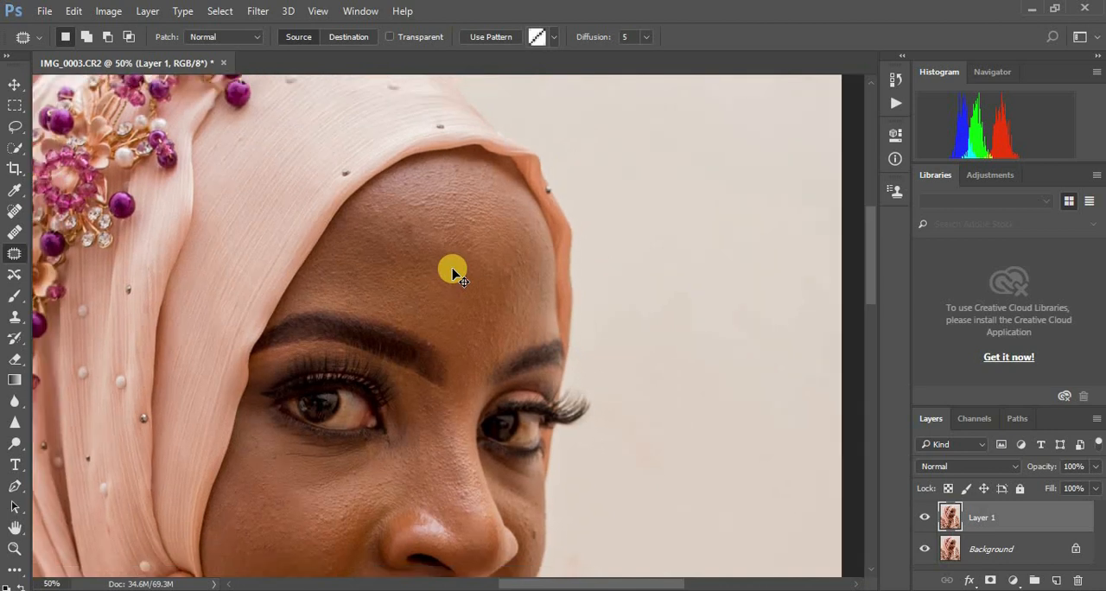
key("ctrl+minus")
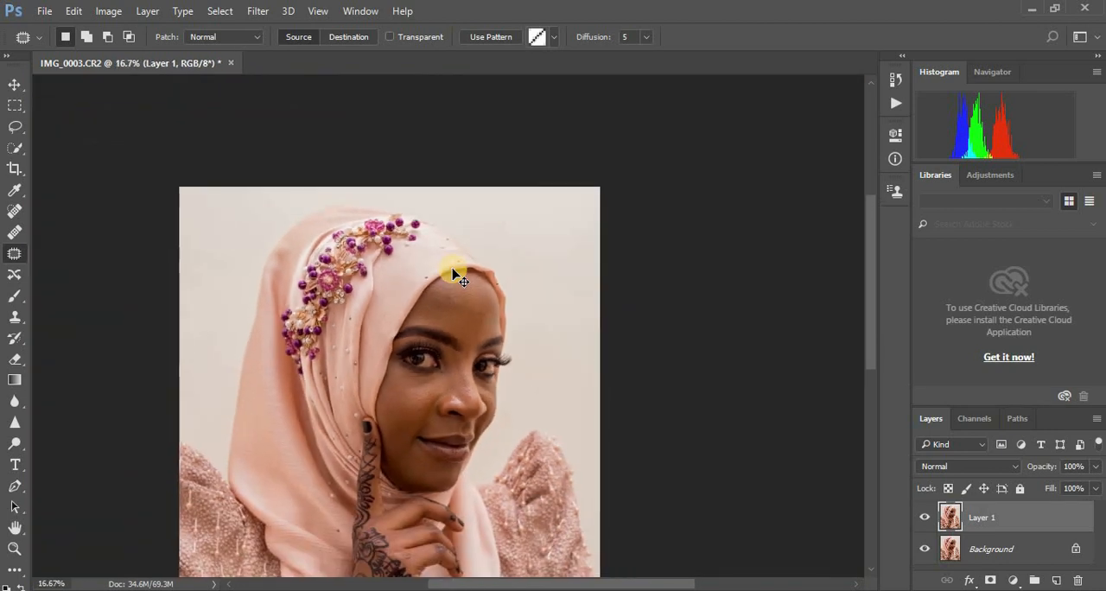
key("ctrl+minus")
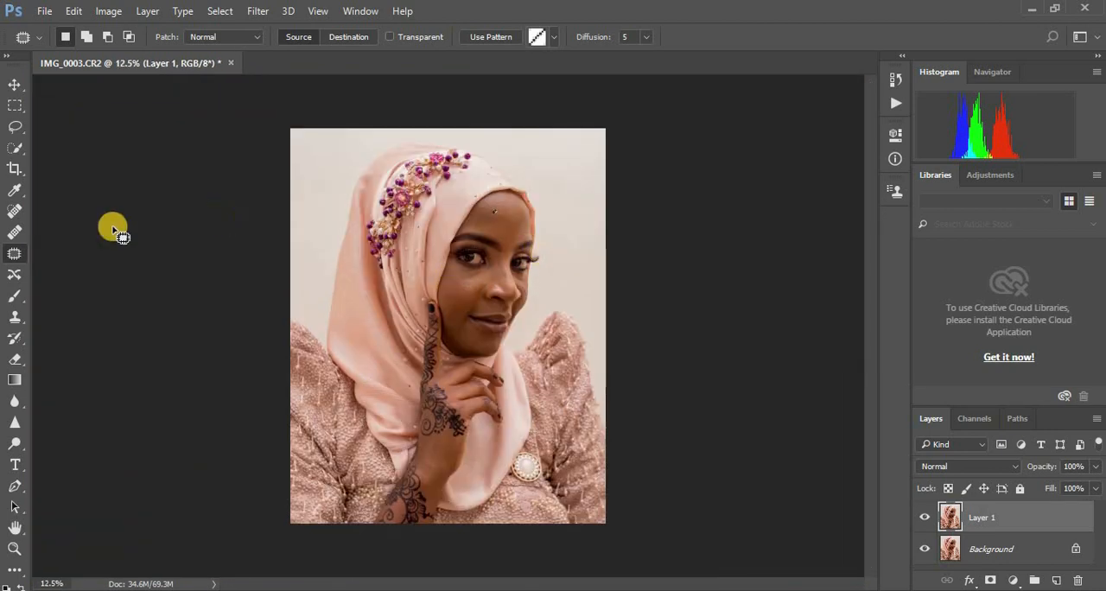
left_click(14, 127)
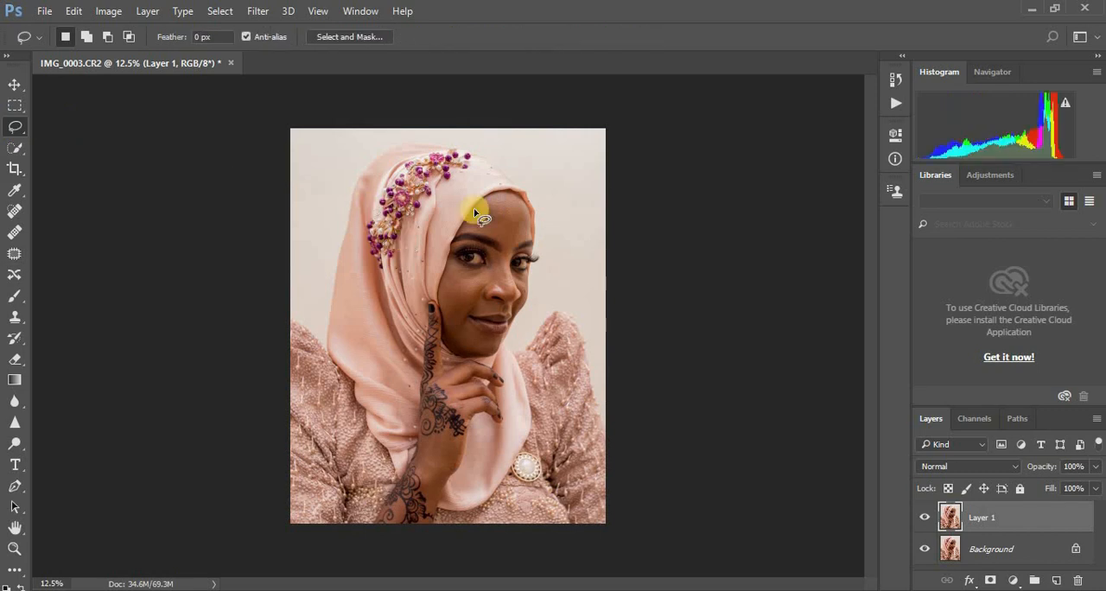
left_click(893, 86)
left_click(774, 72)
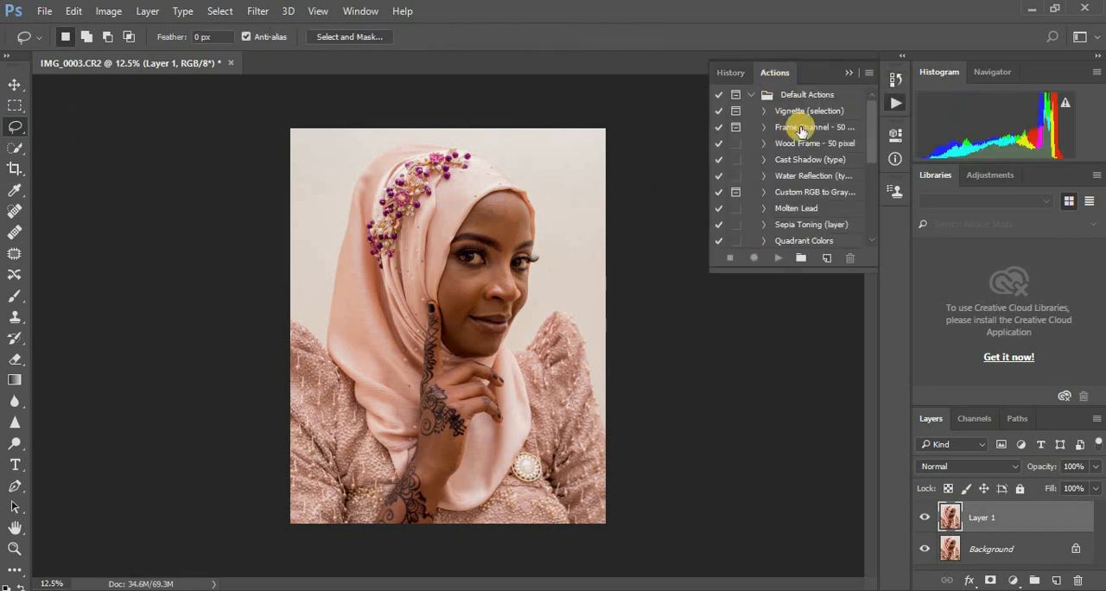
left_click(752, 98)
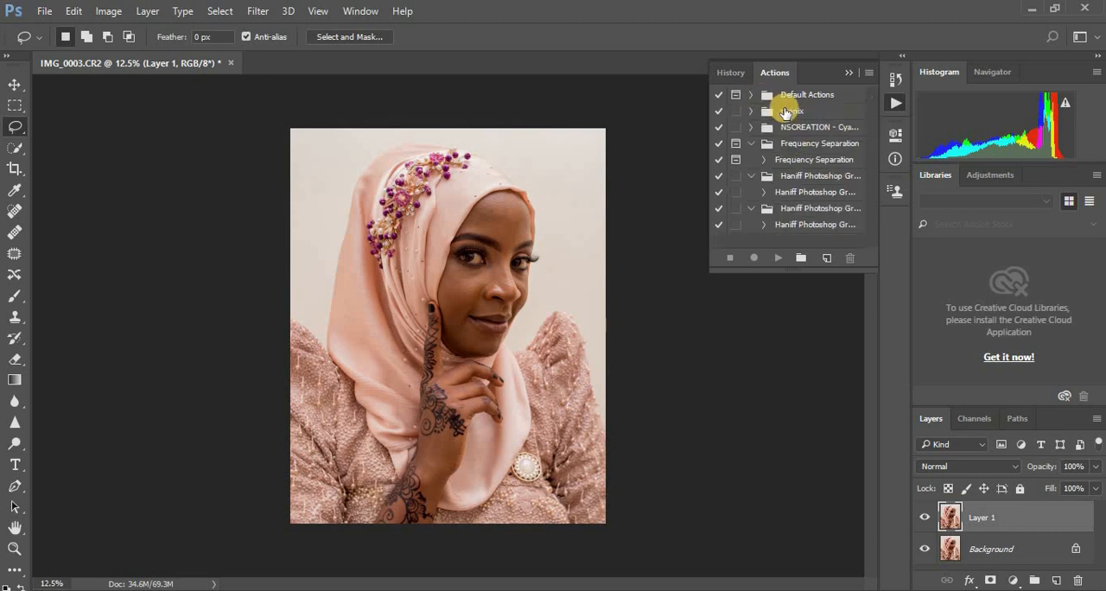
left_click(782, 163)
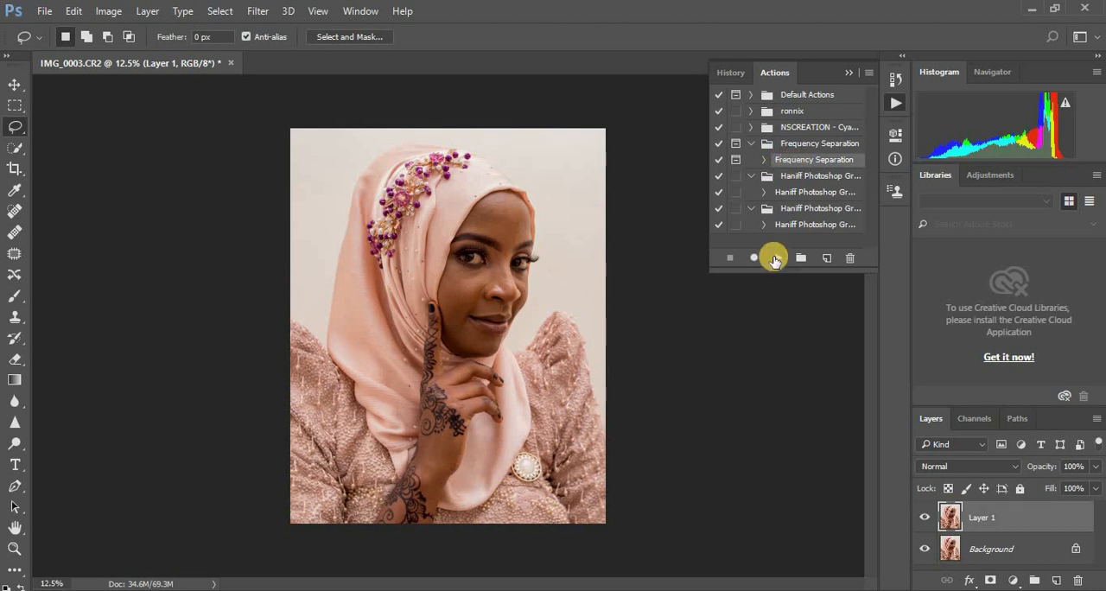
left_click(773, 257)
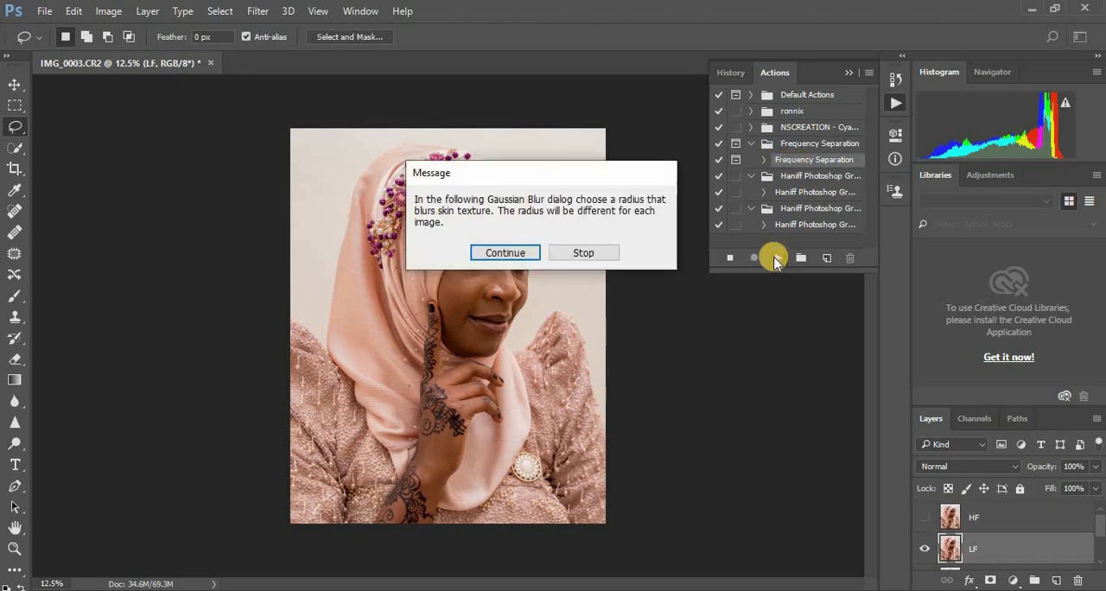
Step: Set the Gaussian Blur radius to 9 pixels for the low-frequency layer and let the action run to its end
left_click(514, 253)
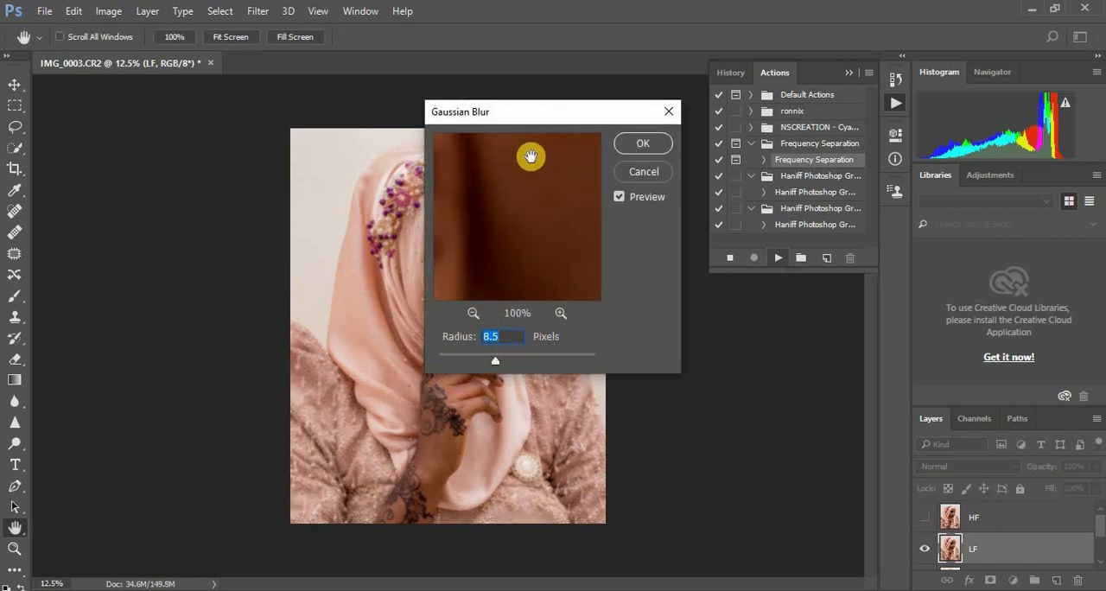
left_click_drag(552, 125, 698, 161)
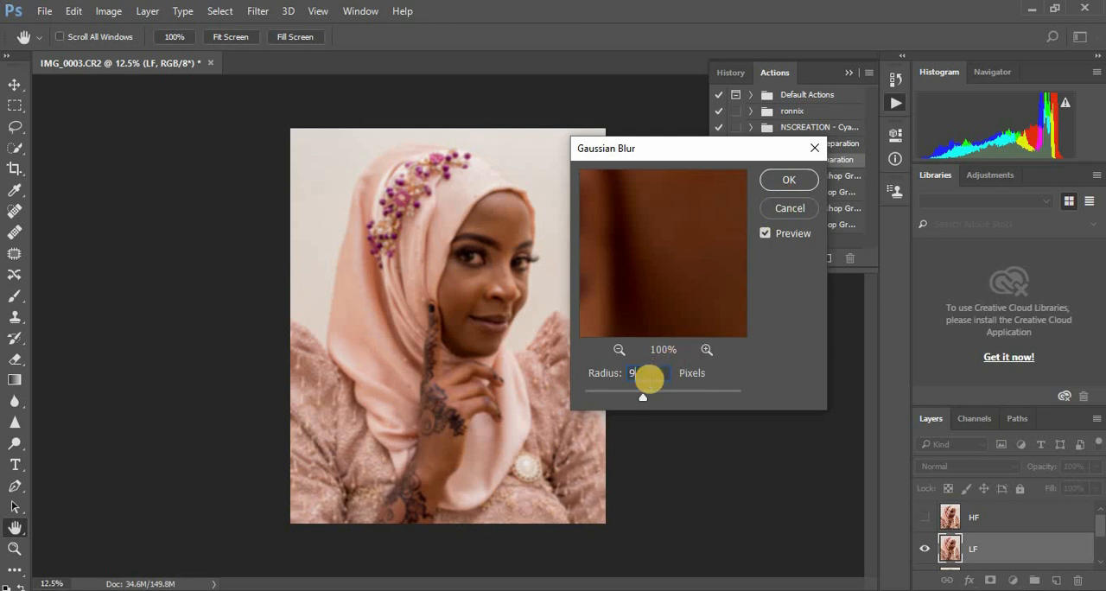
left_click(790, 182)
key("l")
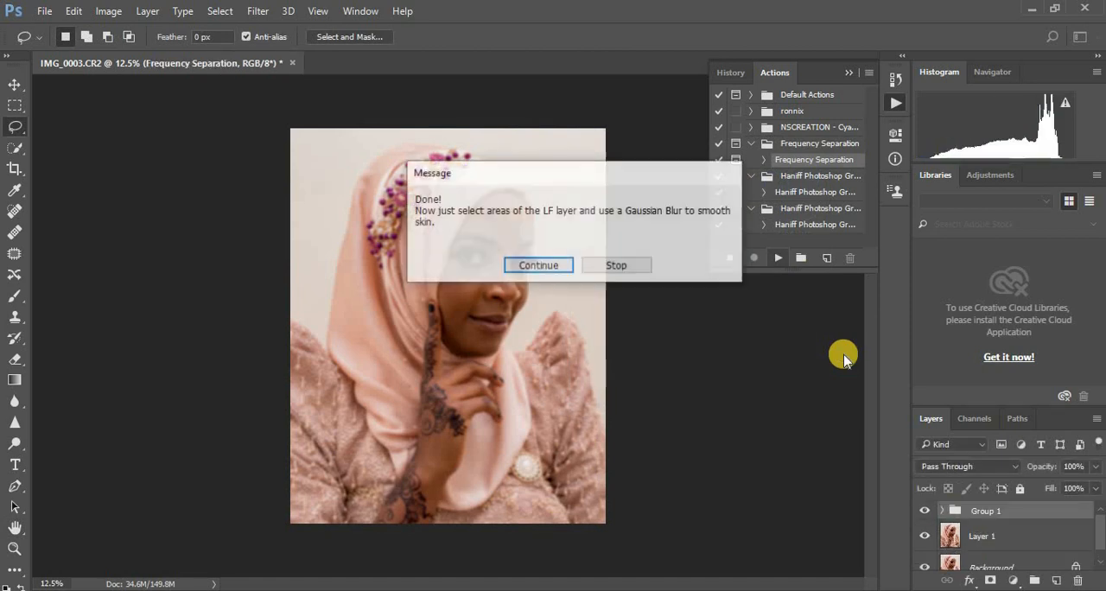
left_click(542, 265)
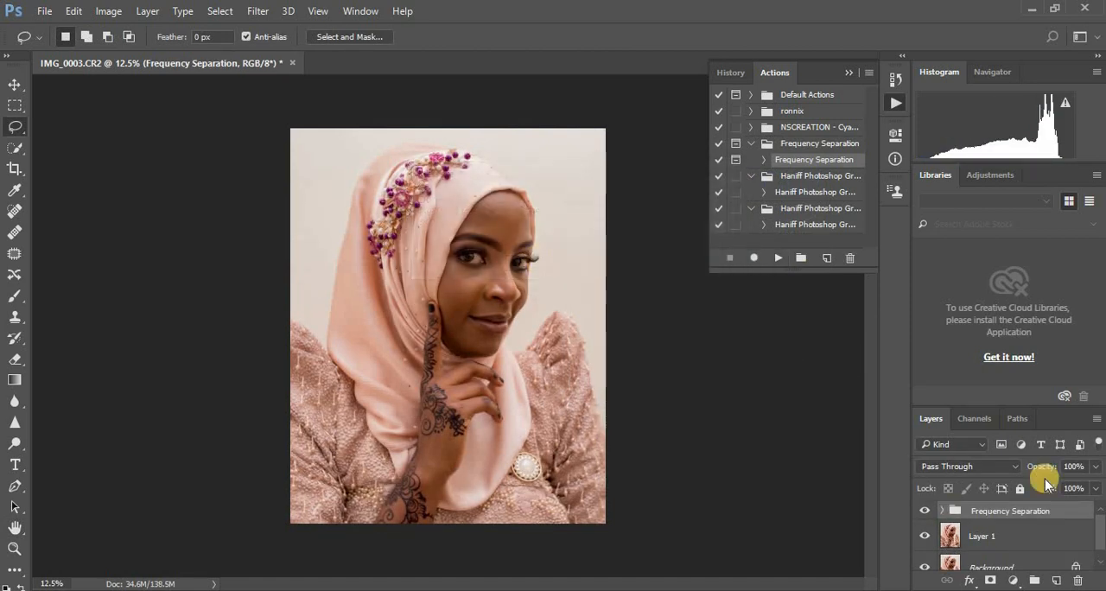
Step: Add a Black & White adjustment layer directly above the HF layer inside the Frequency Separation group
left_click(944, 513)
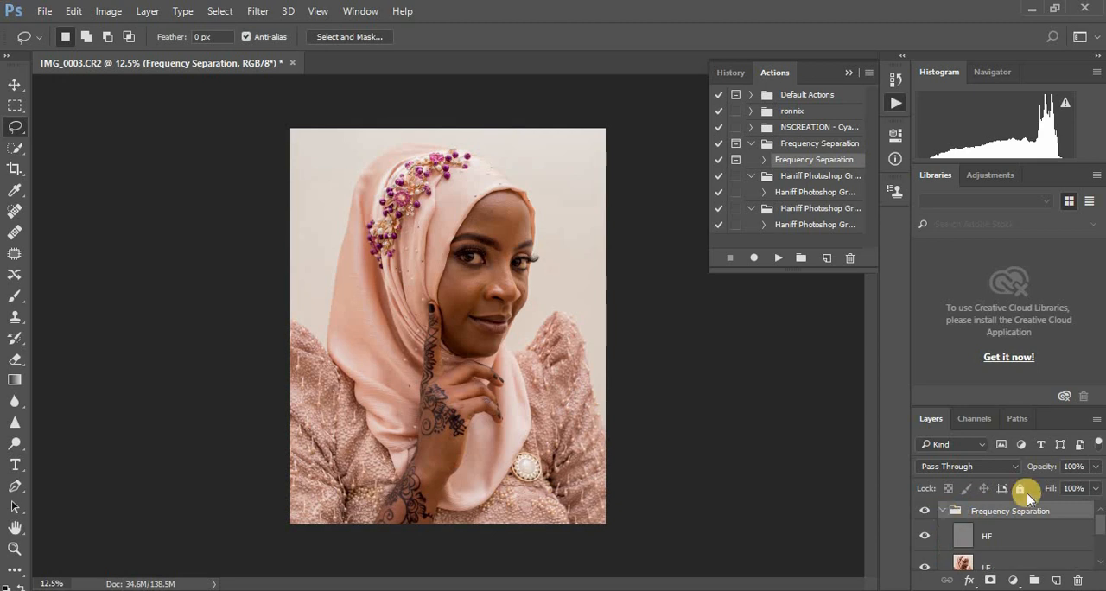
left_click(847, 75)
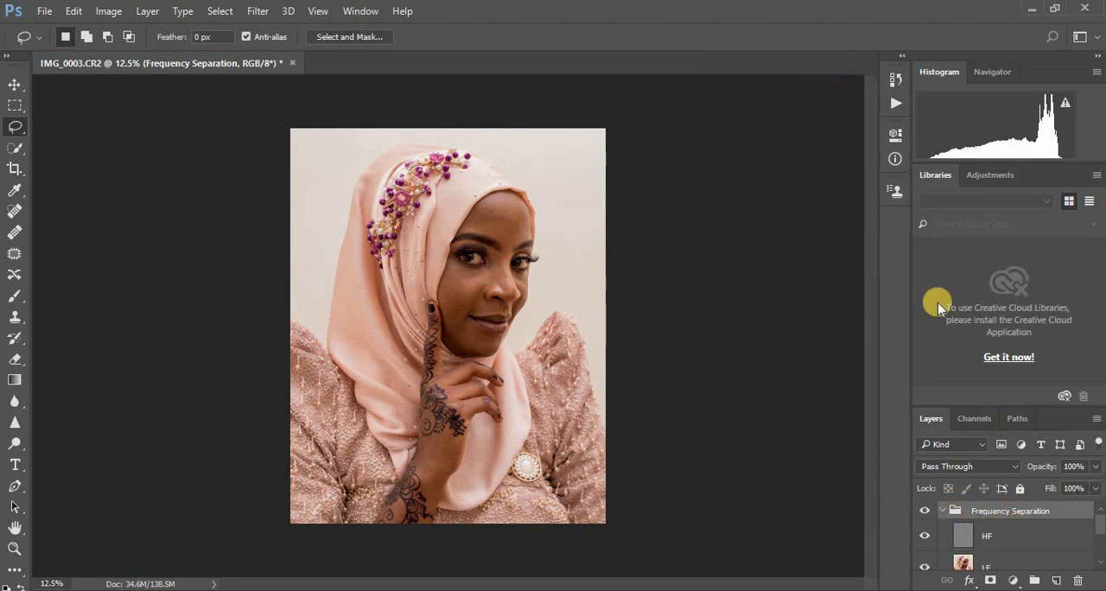
left_click(964, 542)
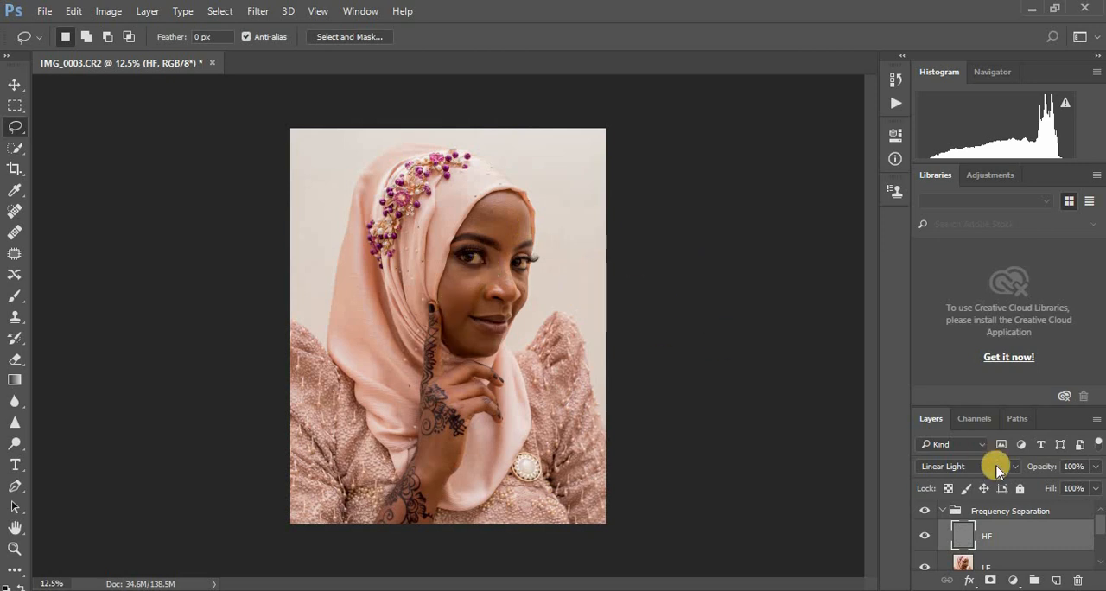
left_click(1013, 581)
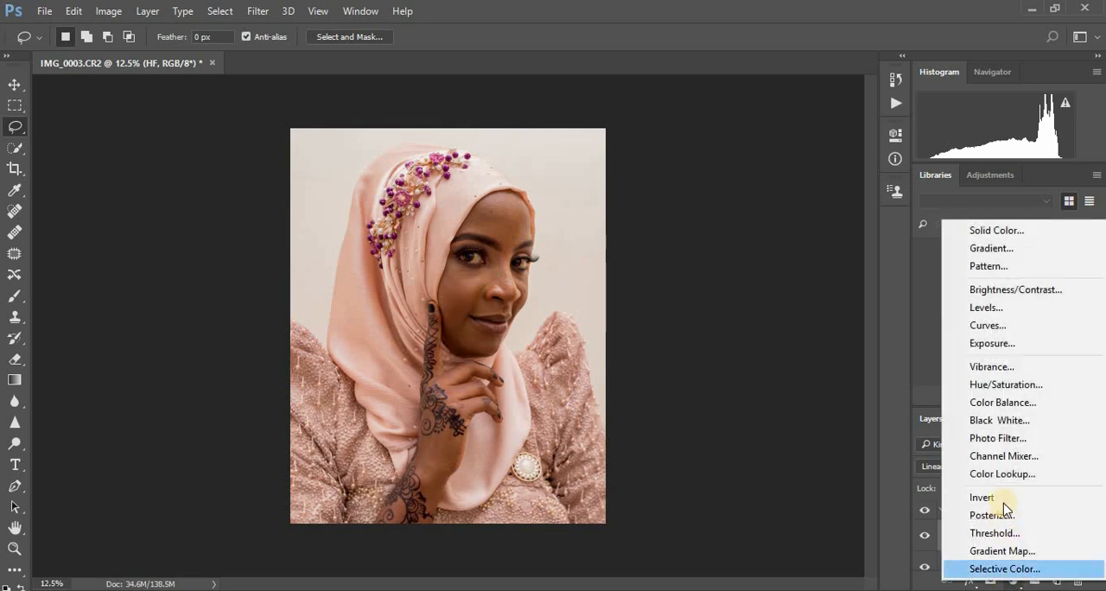
left_click(998, 422)
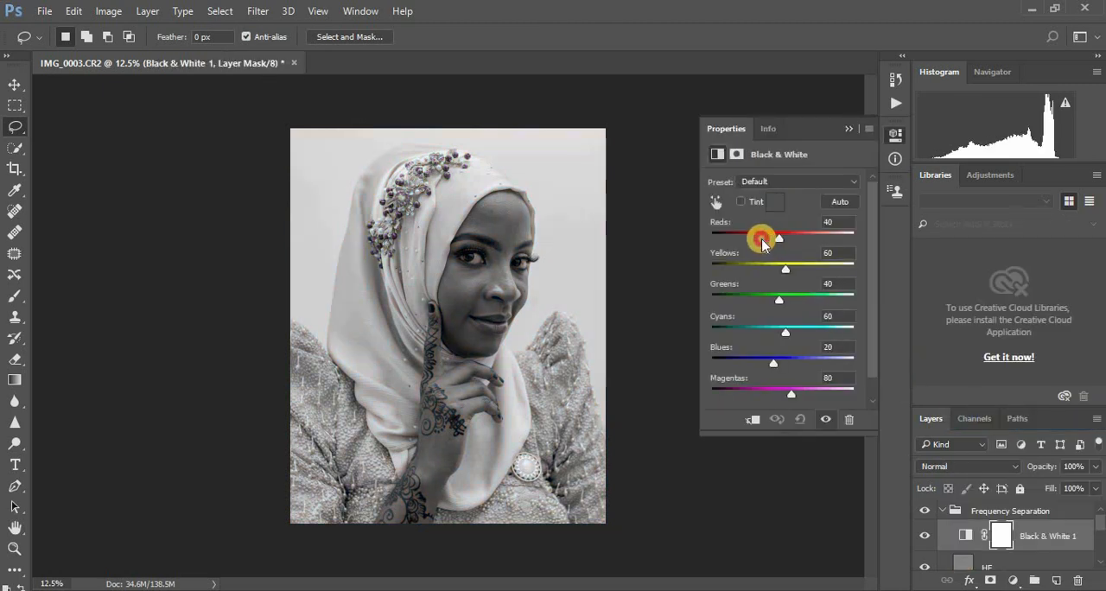
Step: Set the Black & White adjustment's Reds to -44 and Yellows to 95
left_click_drag(761, 241, 755, 242)
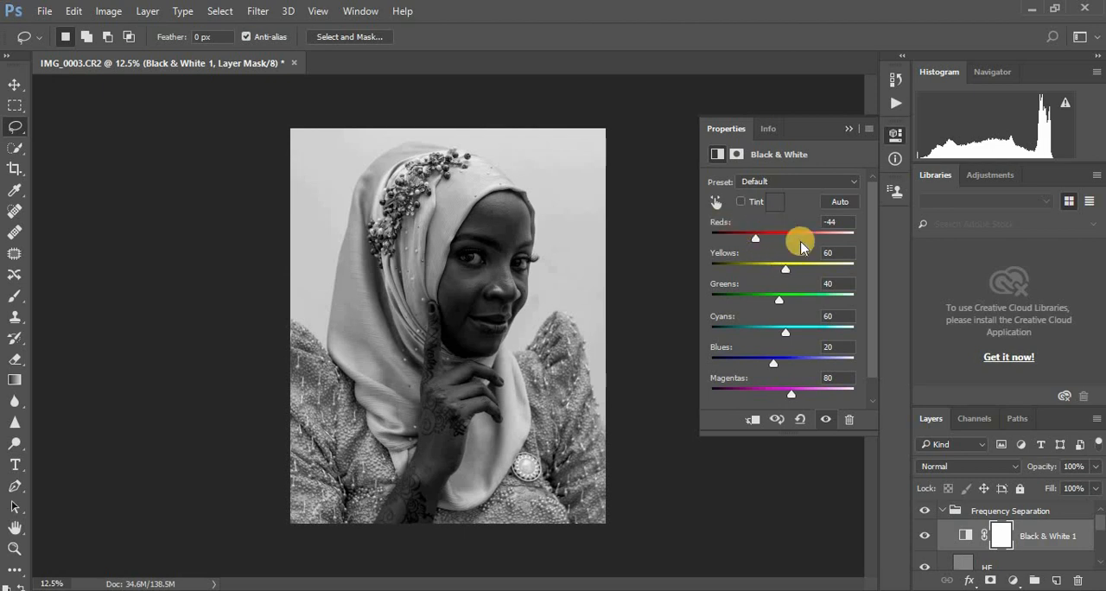
left_click_drag(794, 270, 798, 273)
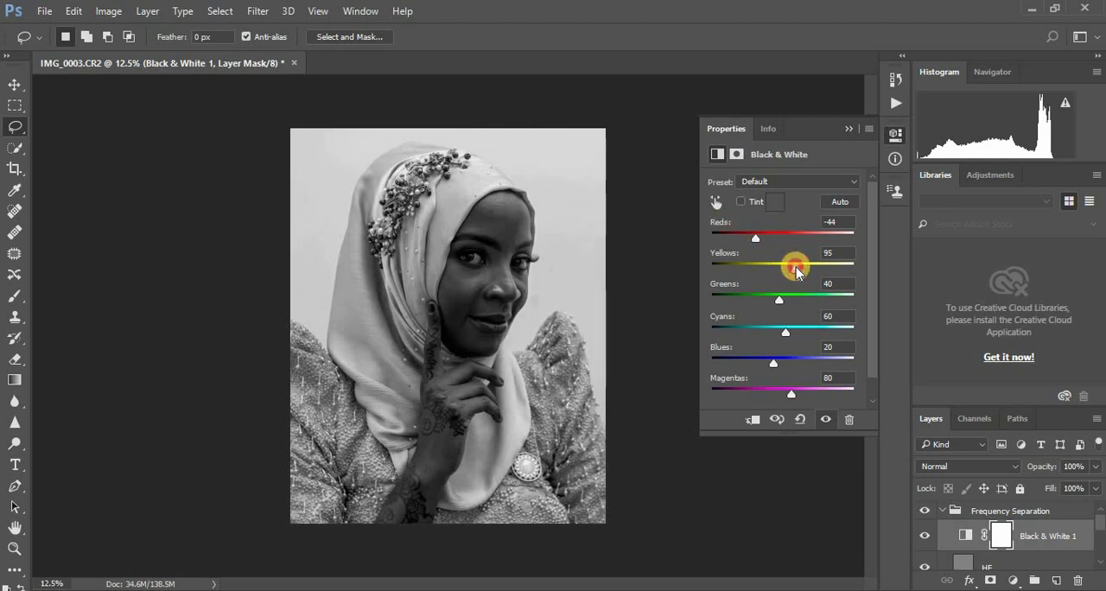
left_click(851, 128)
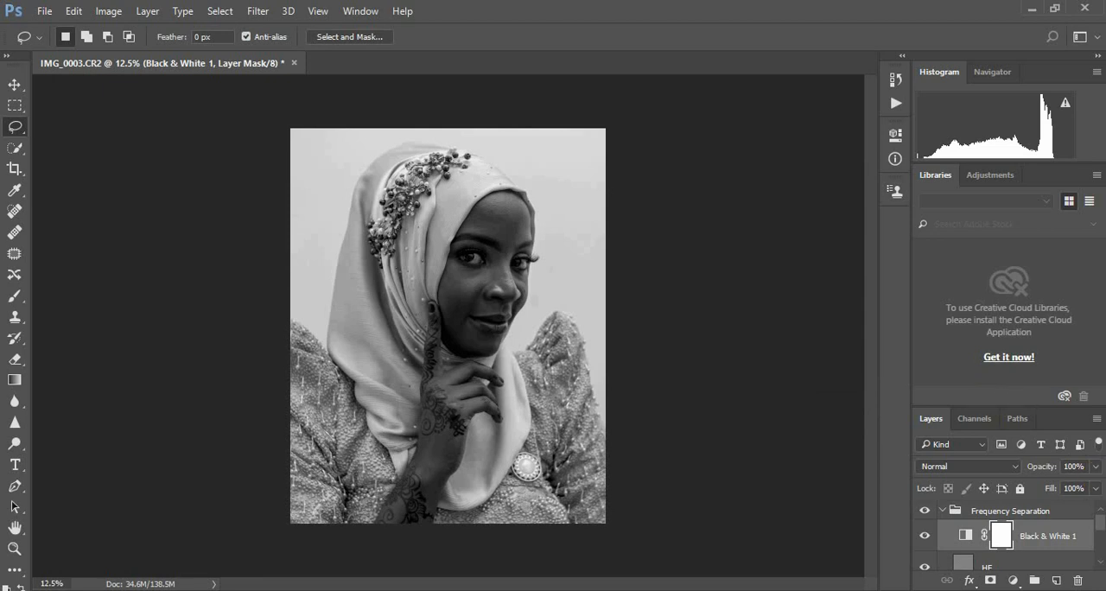
Step: Make the LF layer active and switch to the Mixer Brush Tool for blending its skin tones
scroll(1095, 531, "down", 3)
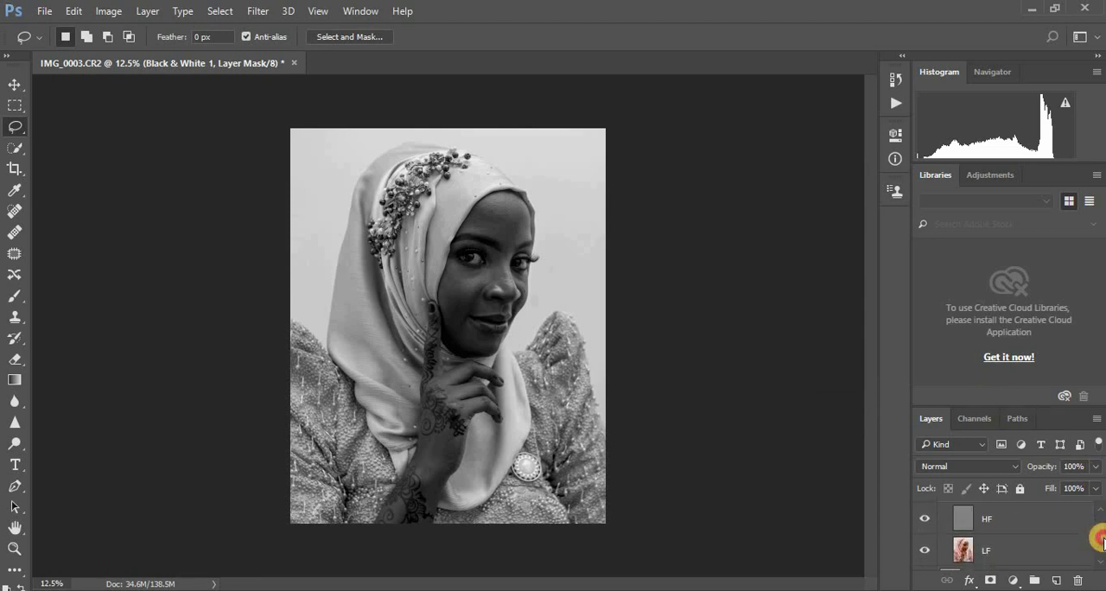
left_click(966, 551)
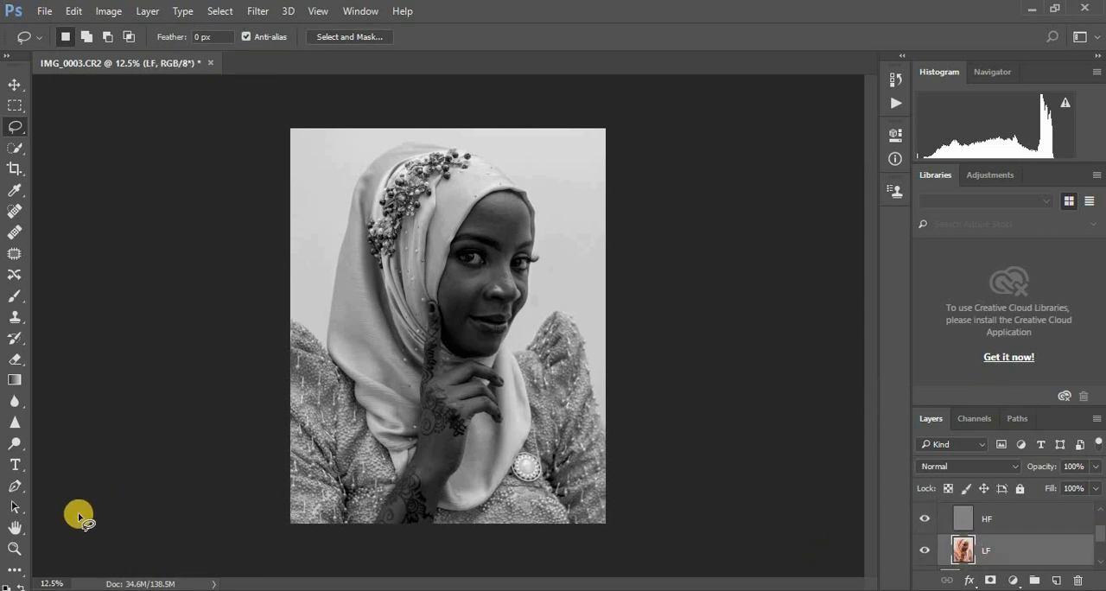
left_click(11, 300)
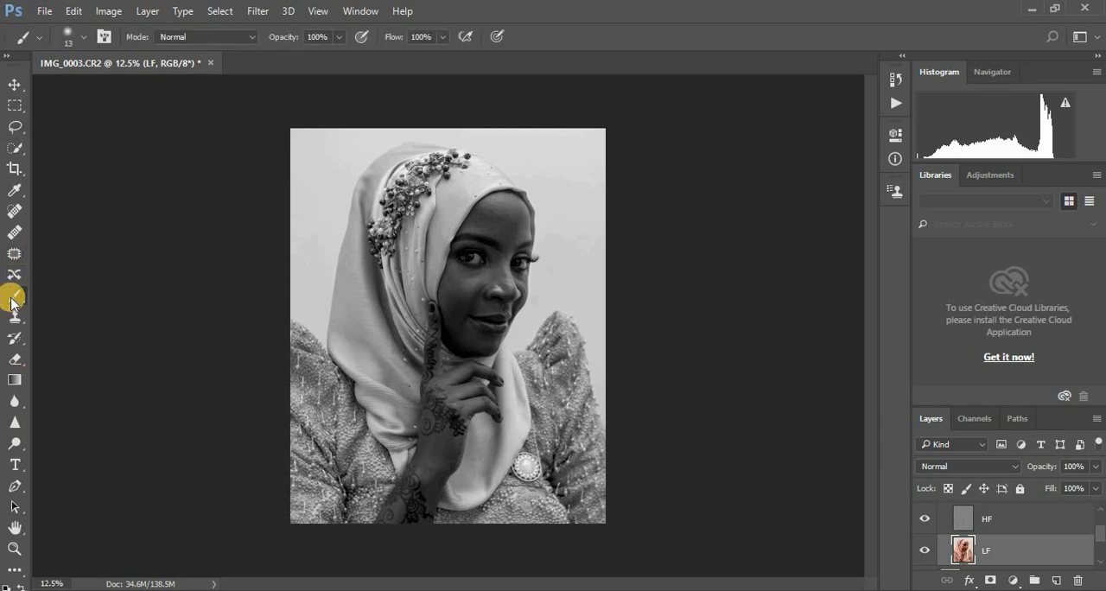
left_click(7, 59)
left_click(44, 316)
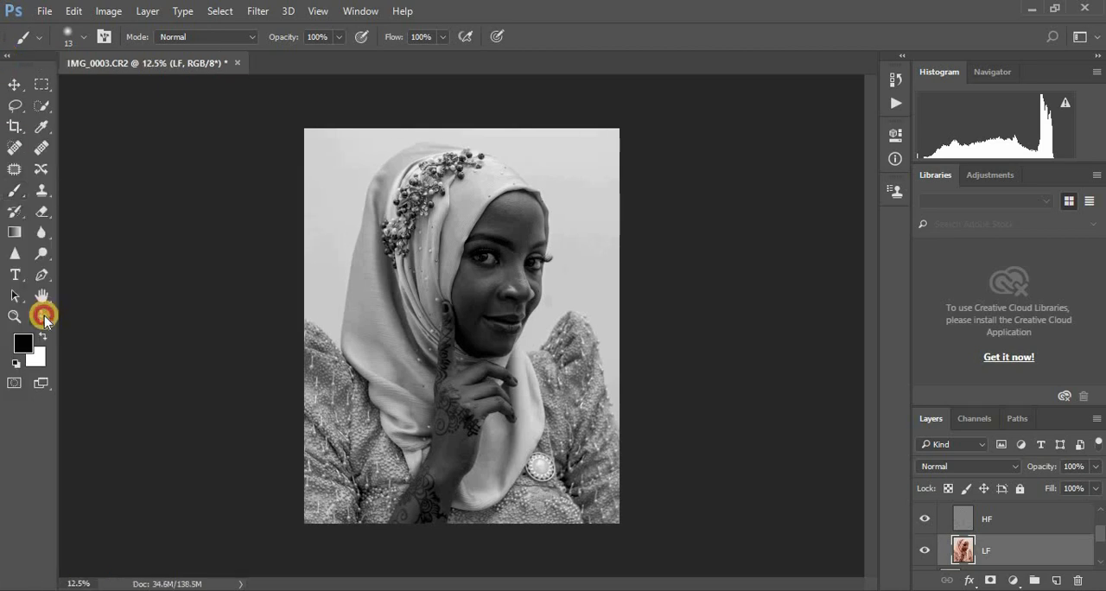
left_click(44, 316)
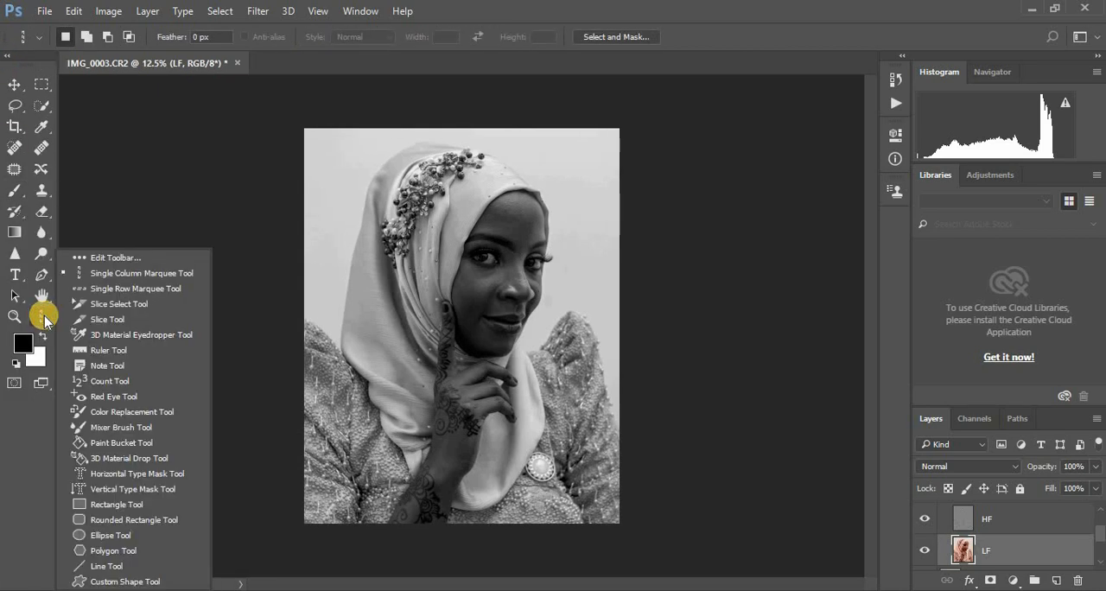
left_click(121, 427)
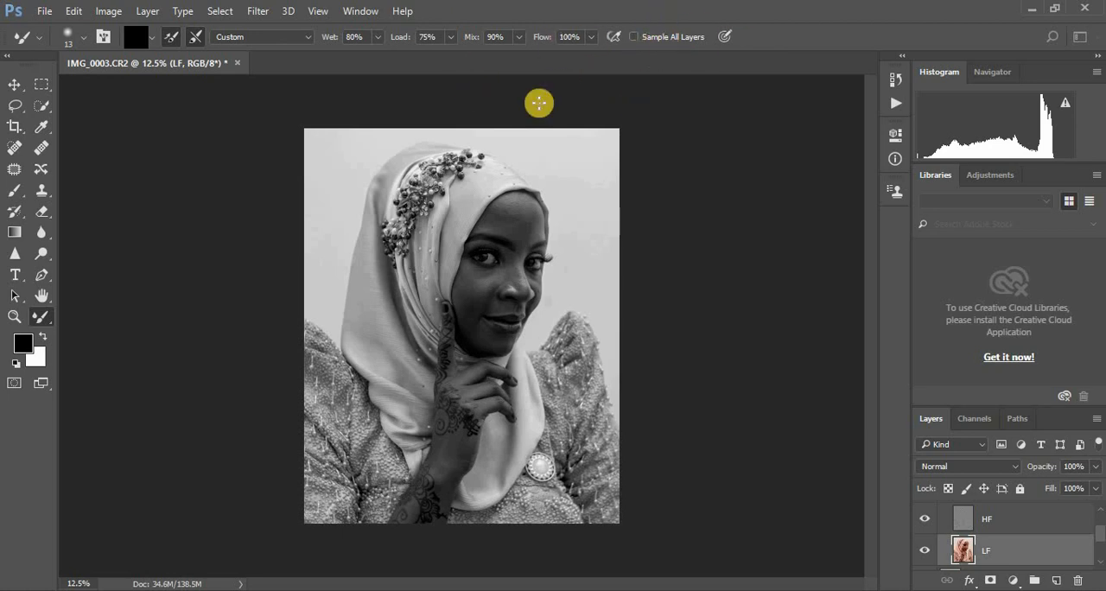
Step: Set the Mixer Brush's Wet value to 10%, disable loading after each stroke, and clean the brush
left_click(346, 36)
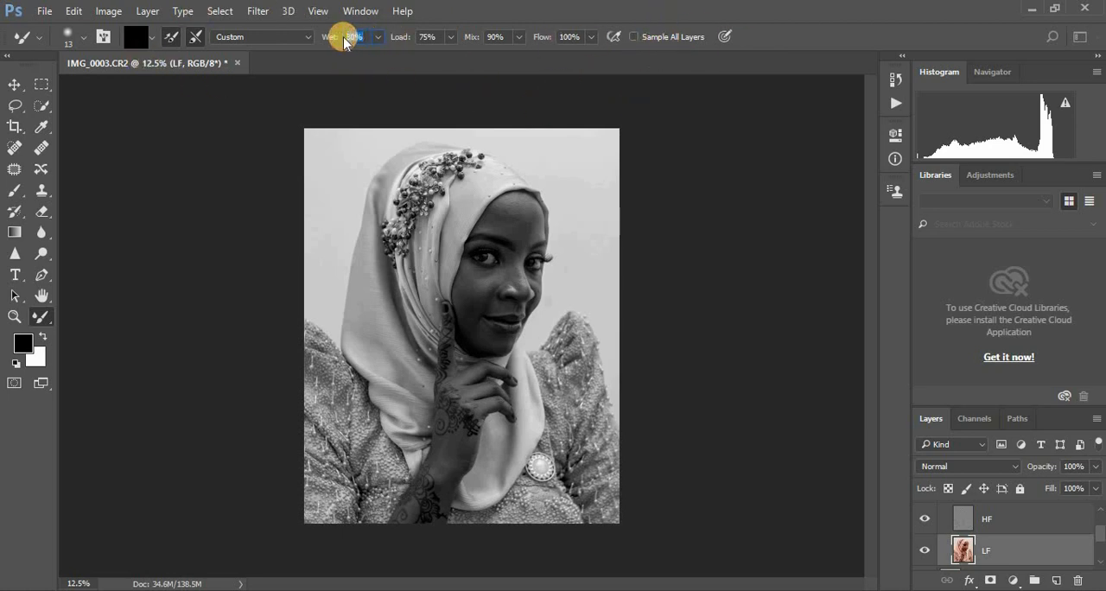
type("10")
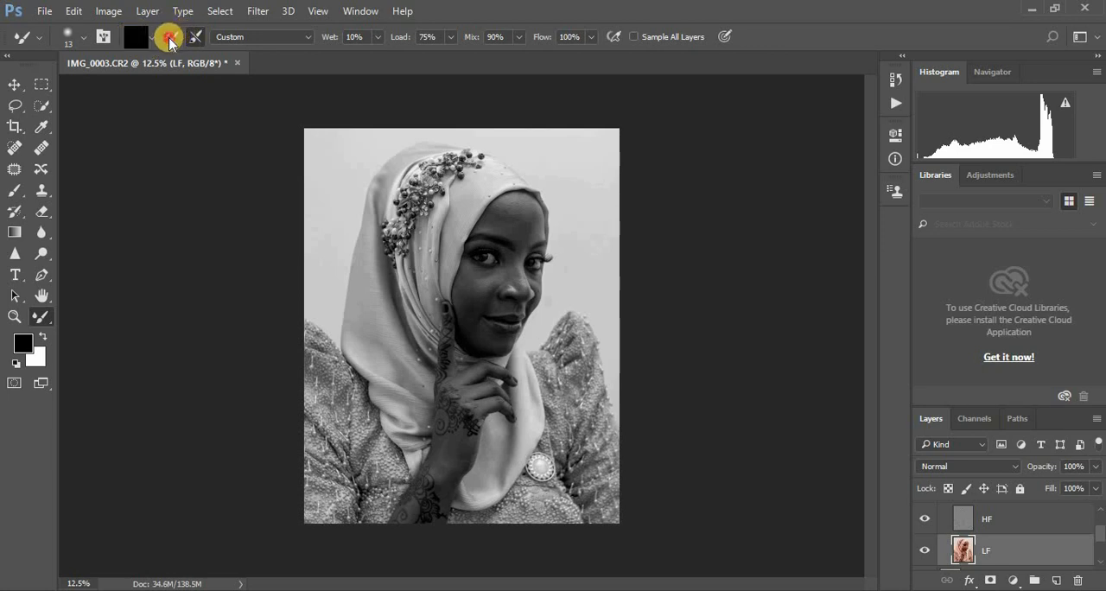
left_click(170, 40)
left_click(152, 37)
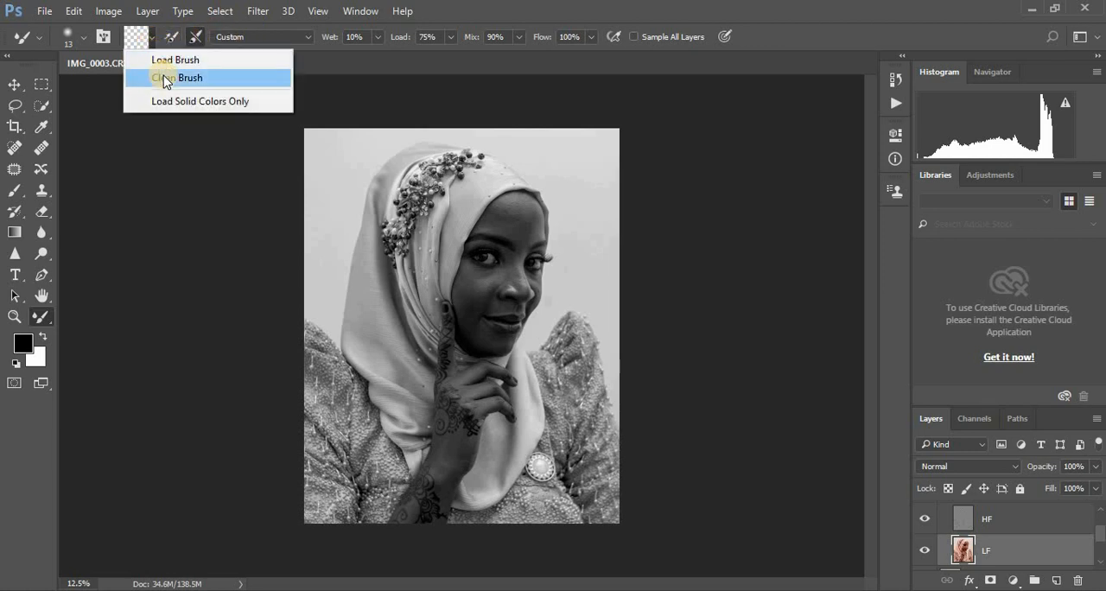
left_click(165, 78)
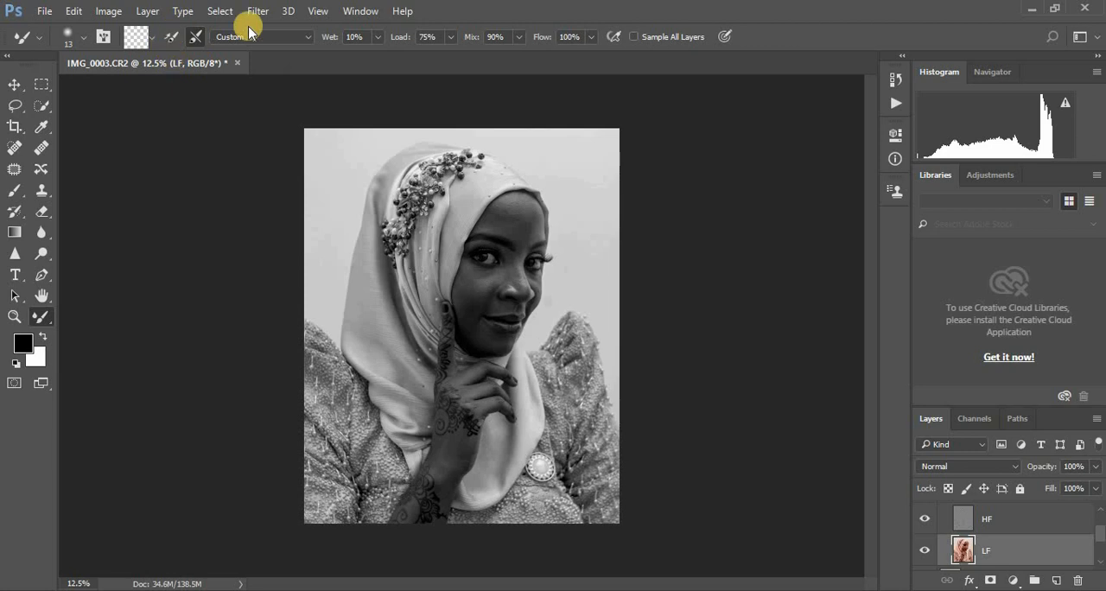
left_click(192, 36)
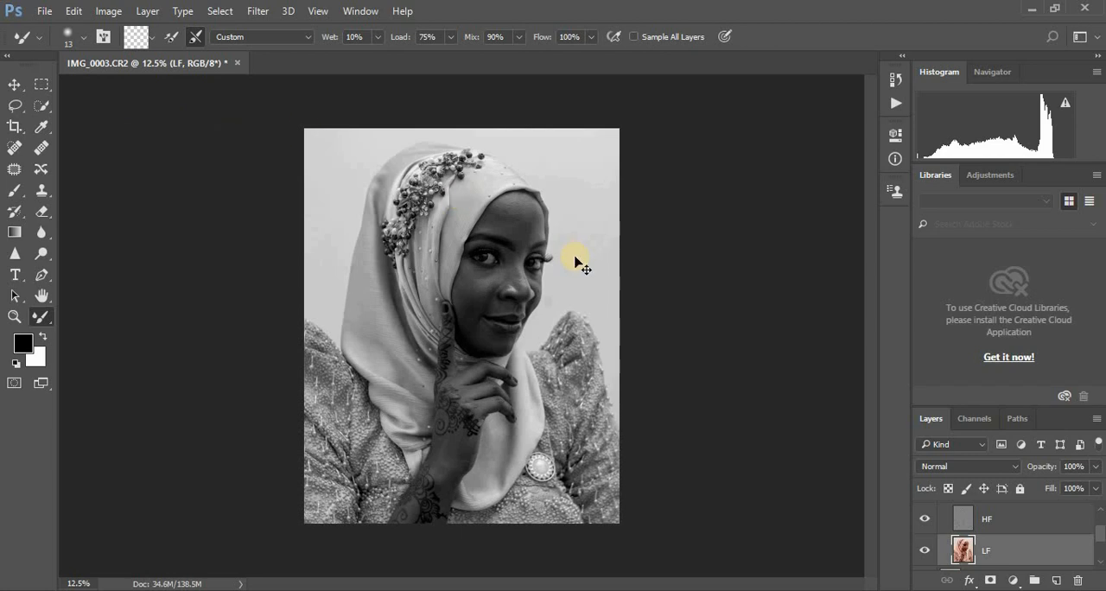
Step: Smooth the forehead skin on the LF layer with repeated Mixer Brush strokes at a brush size of 175
key("ctrl+plus")
key("ctrl+plus")
key("ctrl+plus")
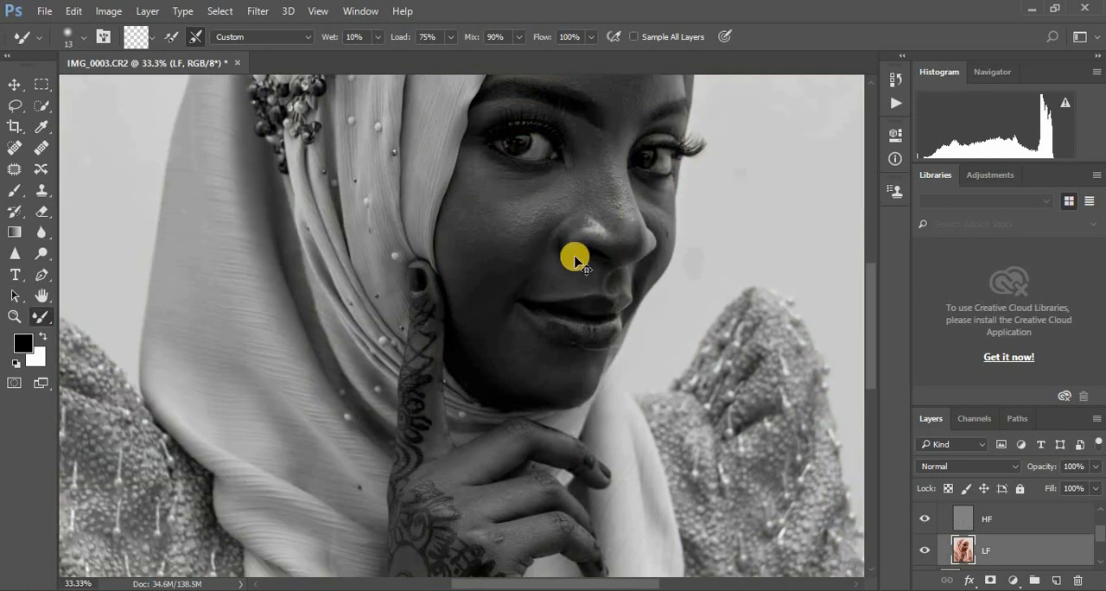
key("ctrl+plus")
key("ctrl+minus")
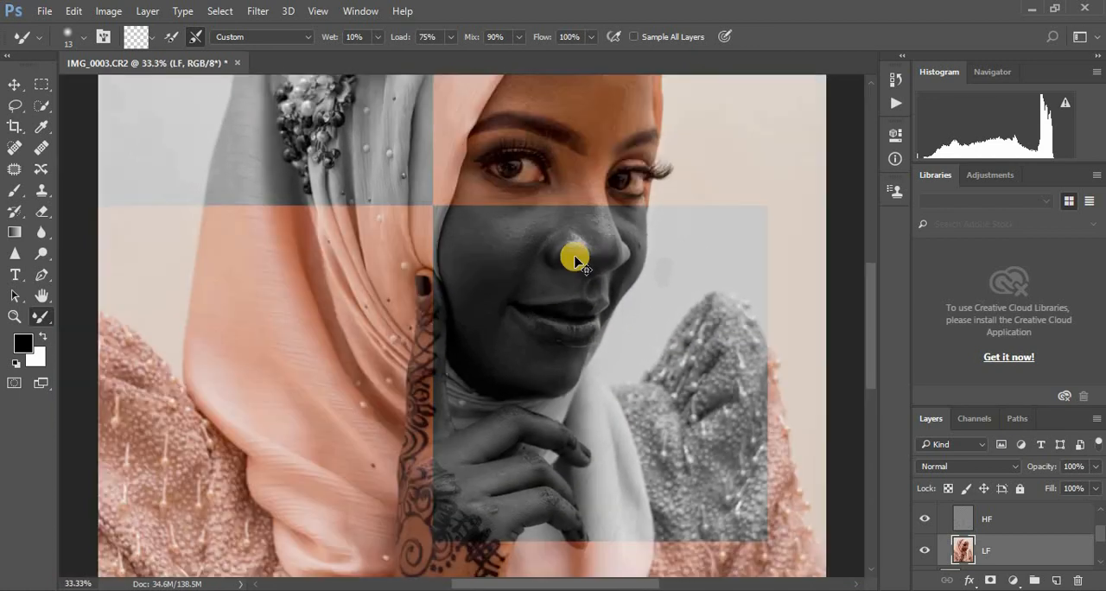
key("ctrl+minus")
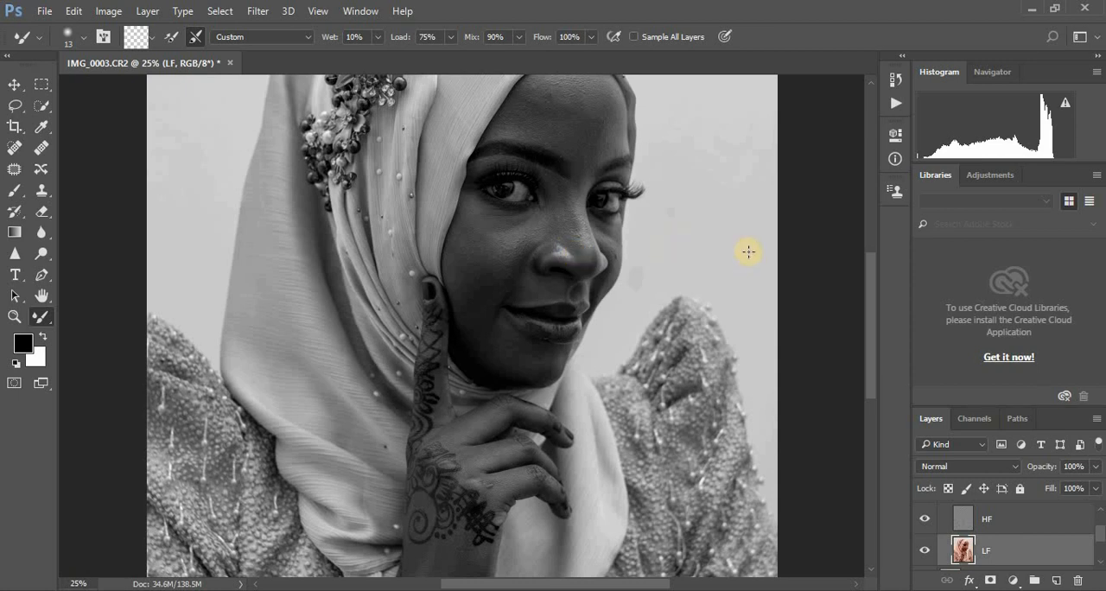
left_click_drag(869, 307, 870, 282)
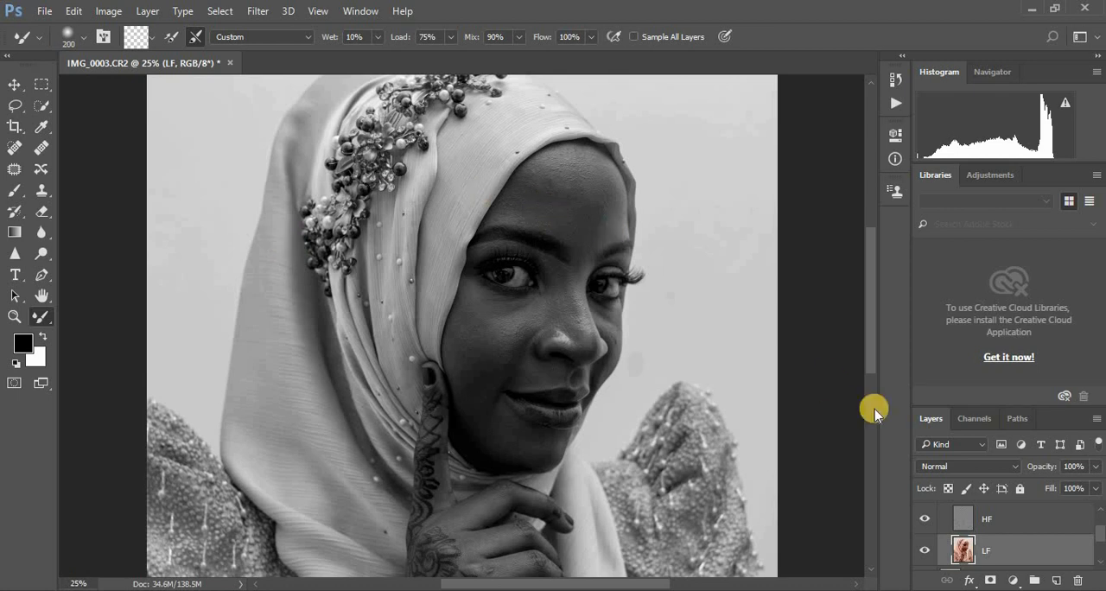
left_click(1101, 536)
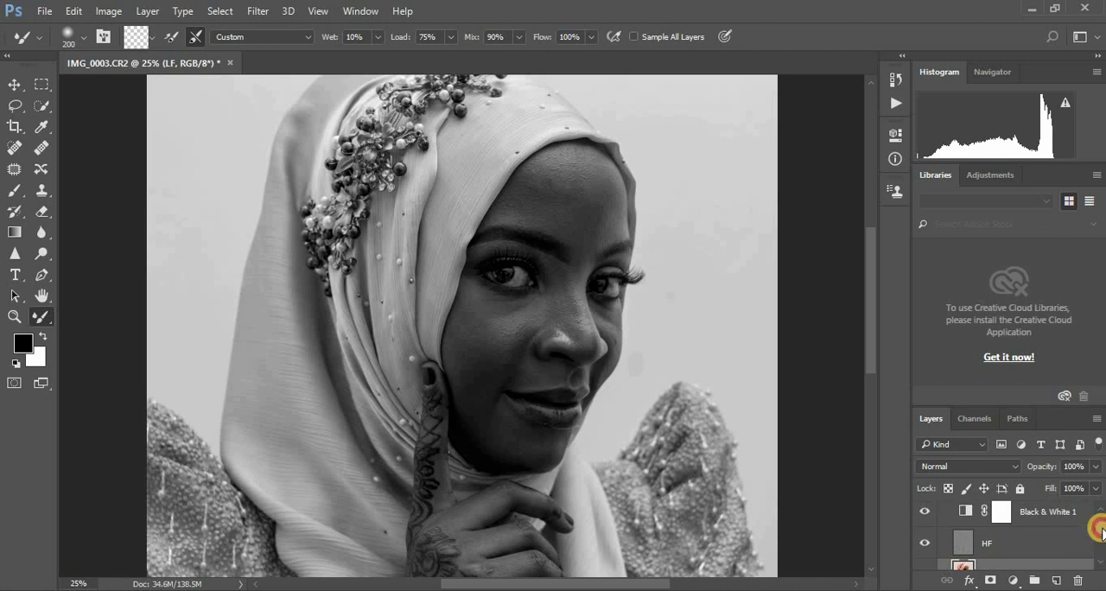
left_click(1101, 536)
left_click(968, 546)
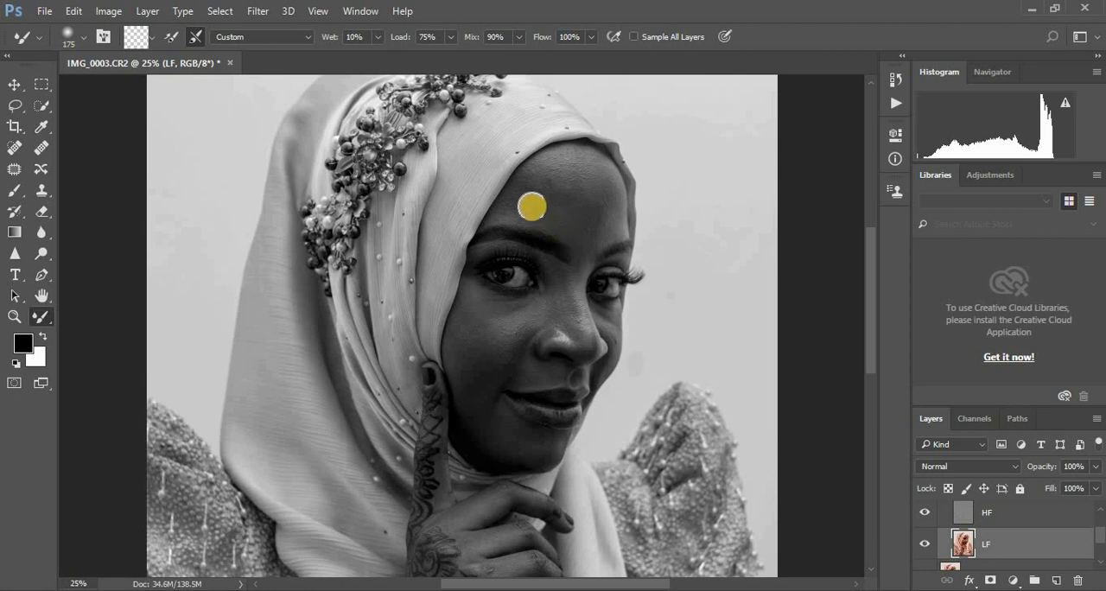
left_click(530, 207)
left_click(541, 181)
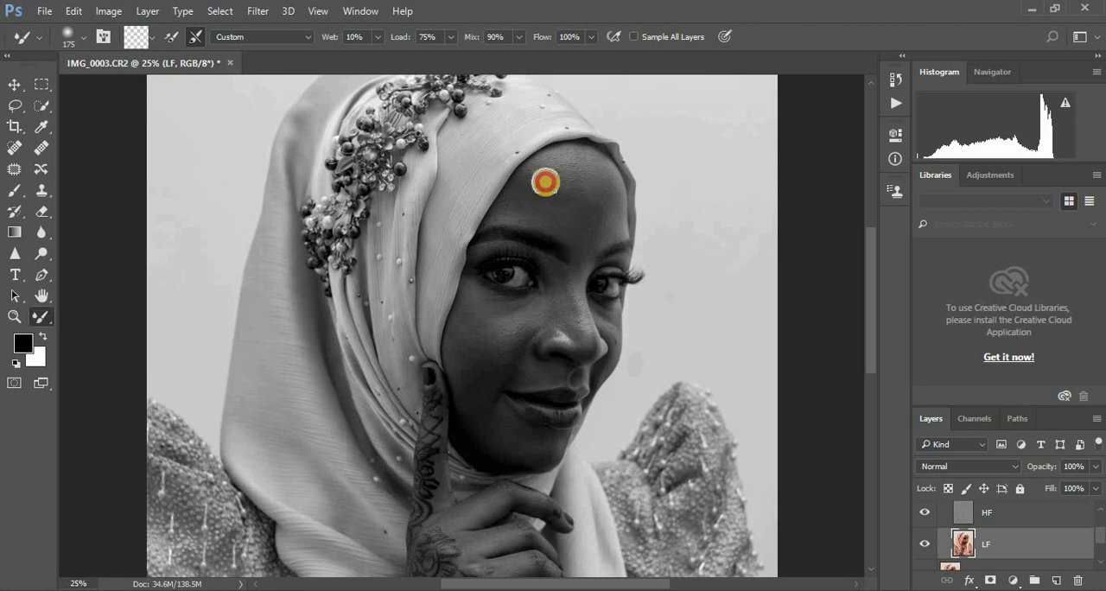
left_click(538, 180)
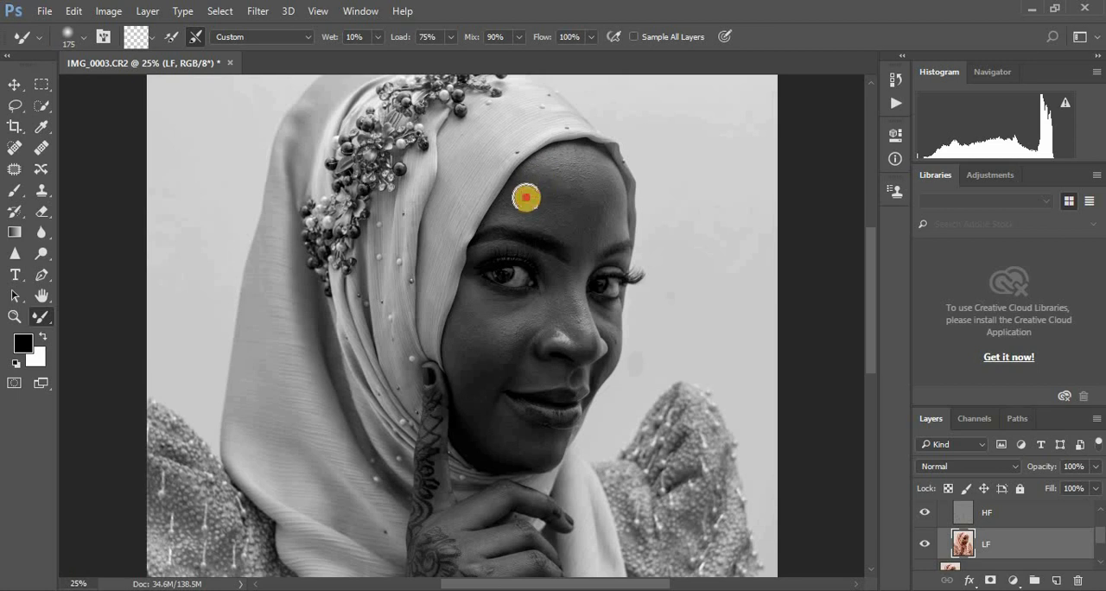
left_click(530, 203)
left_click(563, 224)
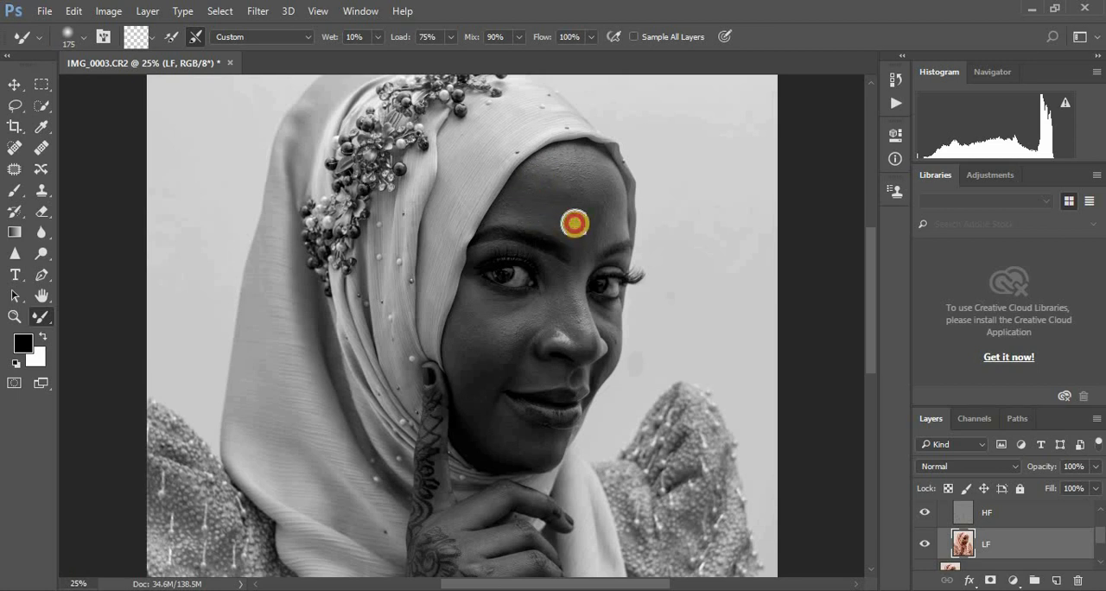
left_click(536, 185)
left_click(546, 182)
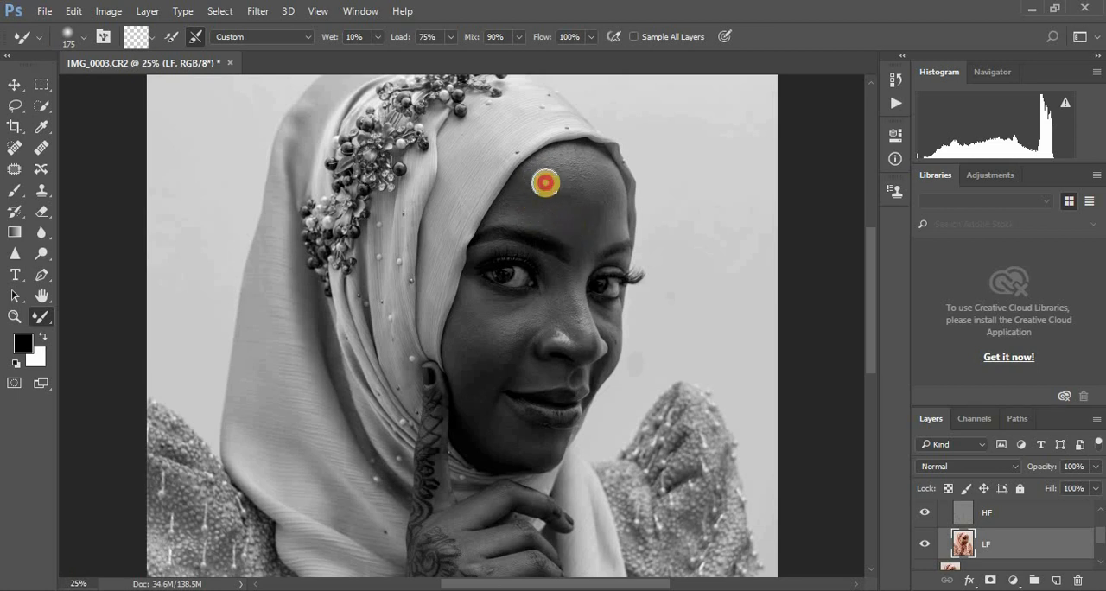
left_click(566, 193)
left_click(541, 206)
left_click(570, 209)
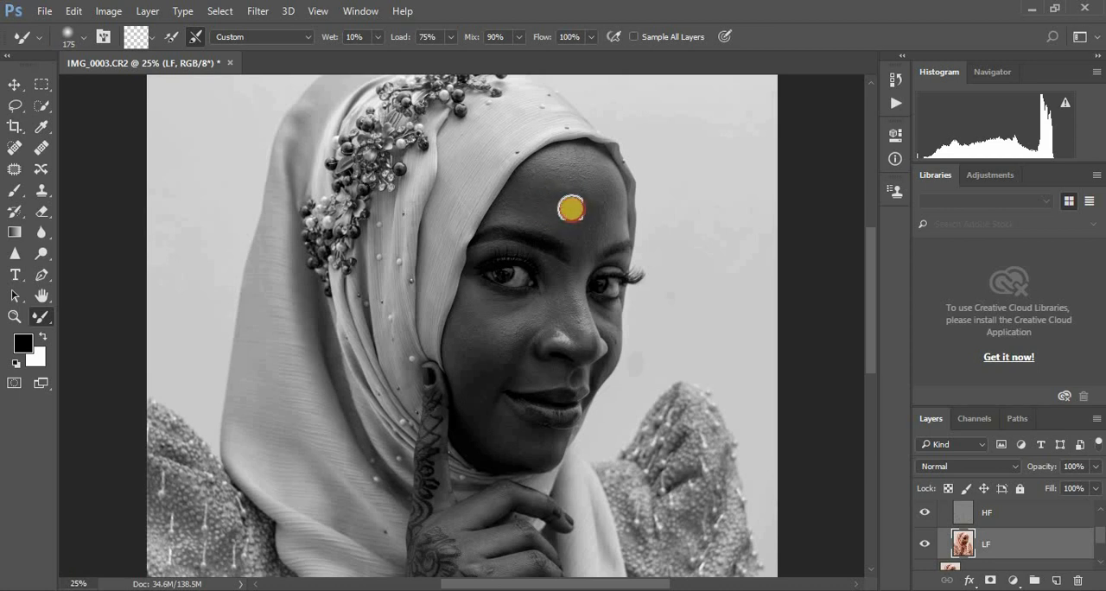
left_click(605, 207)
left_click(553, 179)
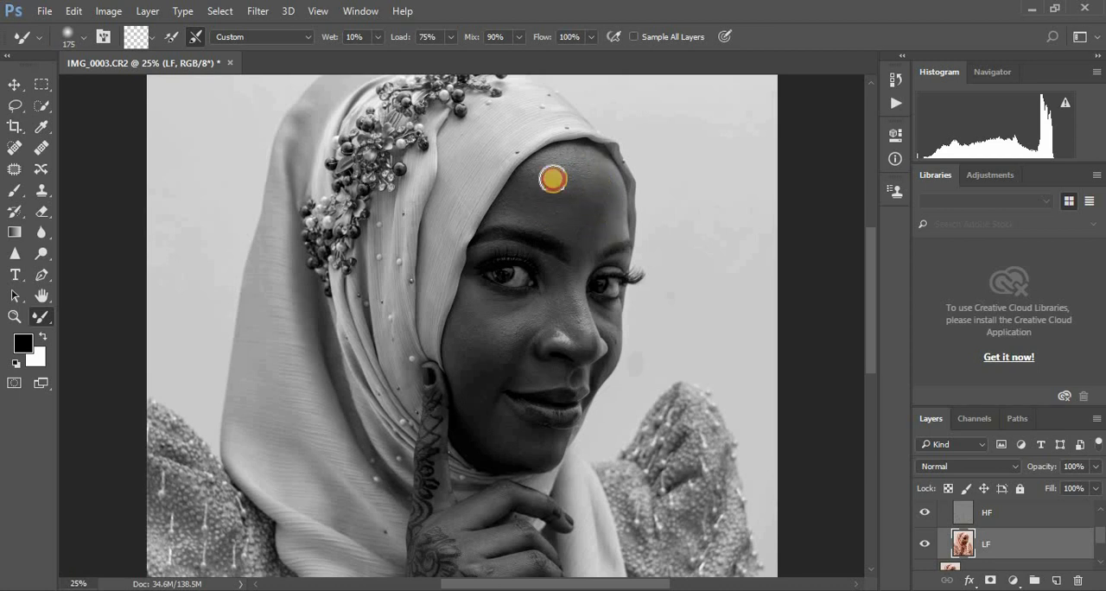
mouse_move(522, 198)
left_mouse_down()
mouse_move(572, 189)
mouse_move(549, 195)
mouse_move(567, 209)
mouse_move(600, 187)
mouse_move(575, 171)
mouse_move(601, 187)
mouse_move(550, 181)
mouse_move(578, 169)
mouse_move(610, 183)
mouse_move(604, 213)
left_mouse_up()
left_click(549, 180)
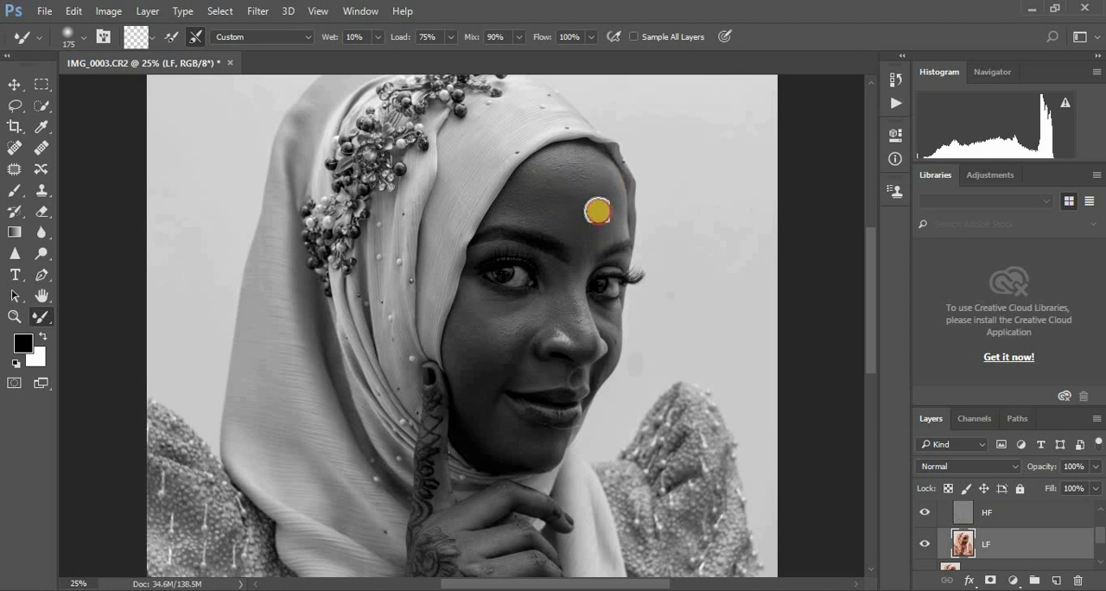
mouse_move(529, 214)
left_mouse_down()
mouse_move(560, 204)
mouse_move(551, 188)
mouse_move(571, 179)
mouse_move(593, 180)
mouse_move(583, 181)
mouse_move(604, 195)
mouse_move(593, 182)
mouse_move(586, 233)
mouse_move(595, 197)
mouse_move(606, 209)
mouse_move(591, 185)
mouse_move(597, 198)
mouse_move(582, 185)
mouse_move(521, 206)
left_mouse_up()
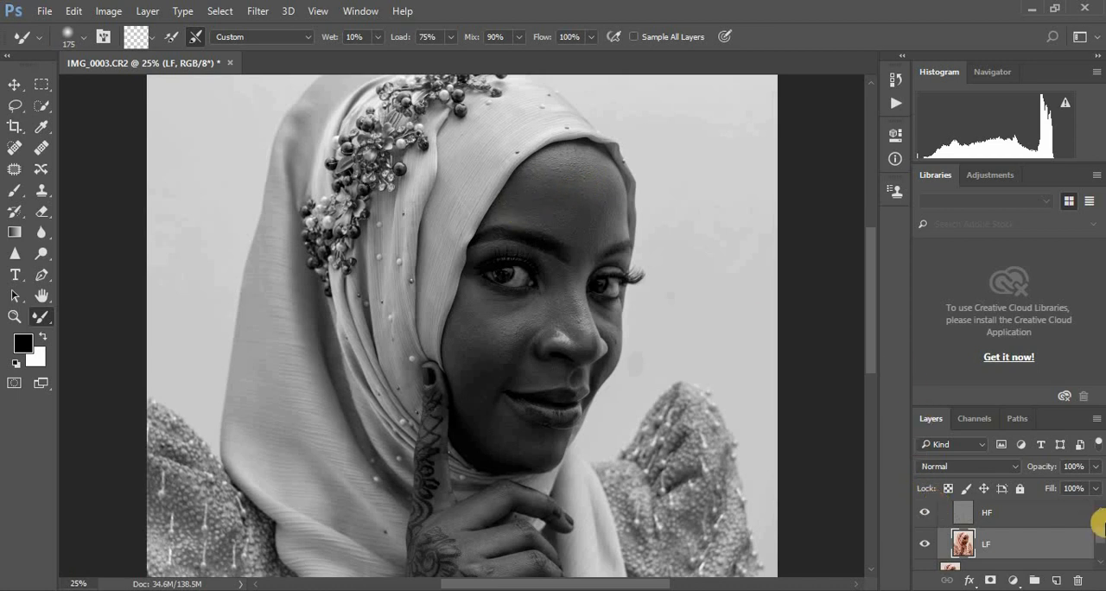
Step: Hide the Black & White 1 layer temporarily and compare the colour portrait with and without the Frequency Separation group
left_click_drag(1099, 533, 1088, 484)
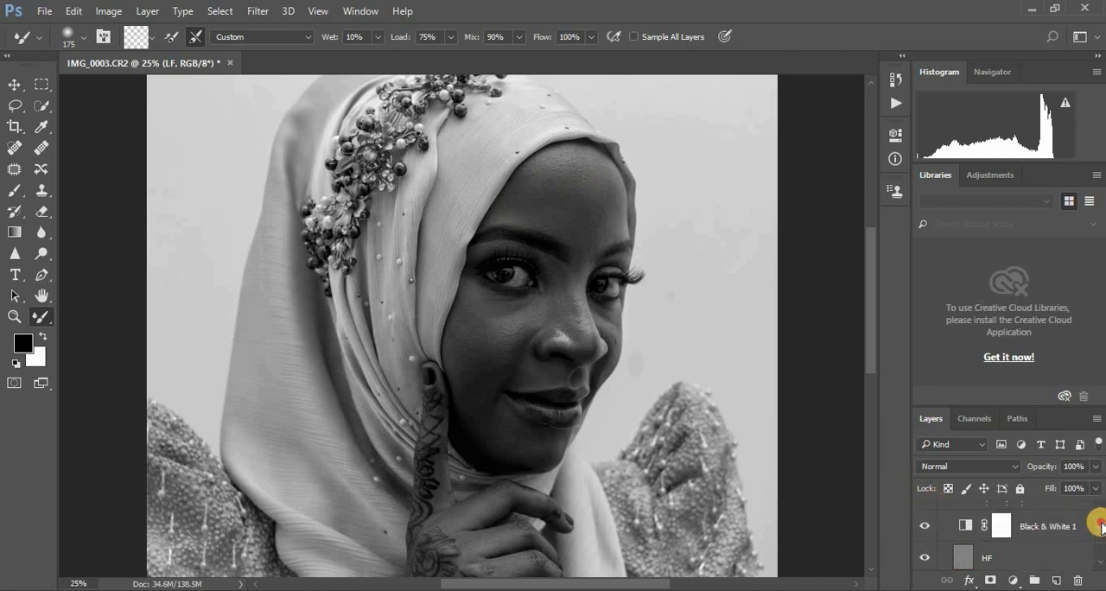
left_click(924, 534)
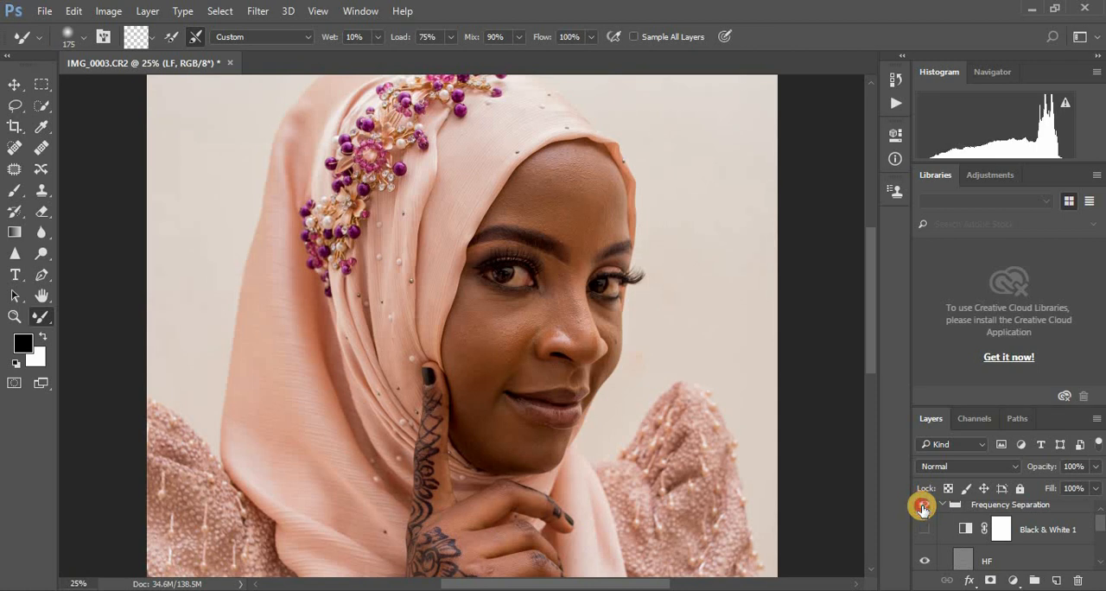
left_click(923, 506)
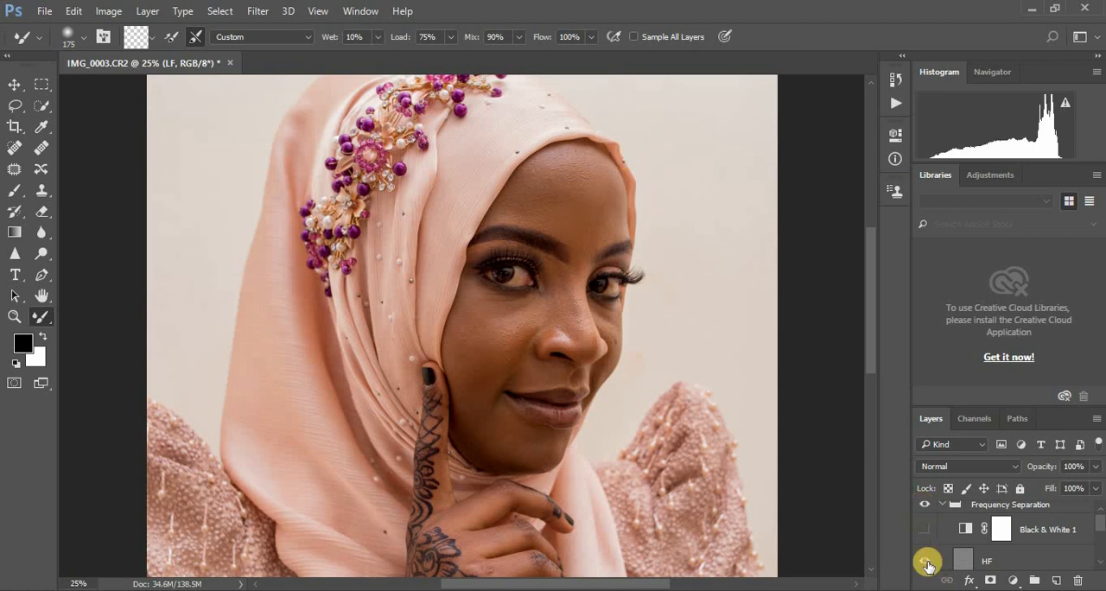
left_click(925, 517)
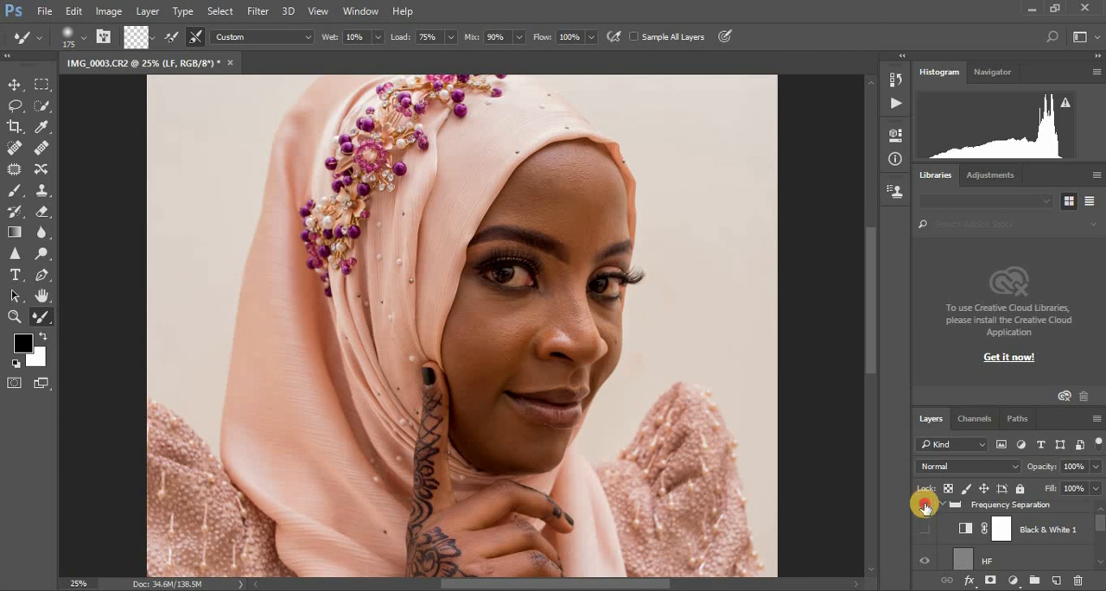
left_click(925, 536)
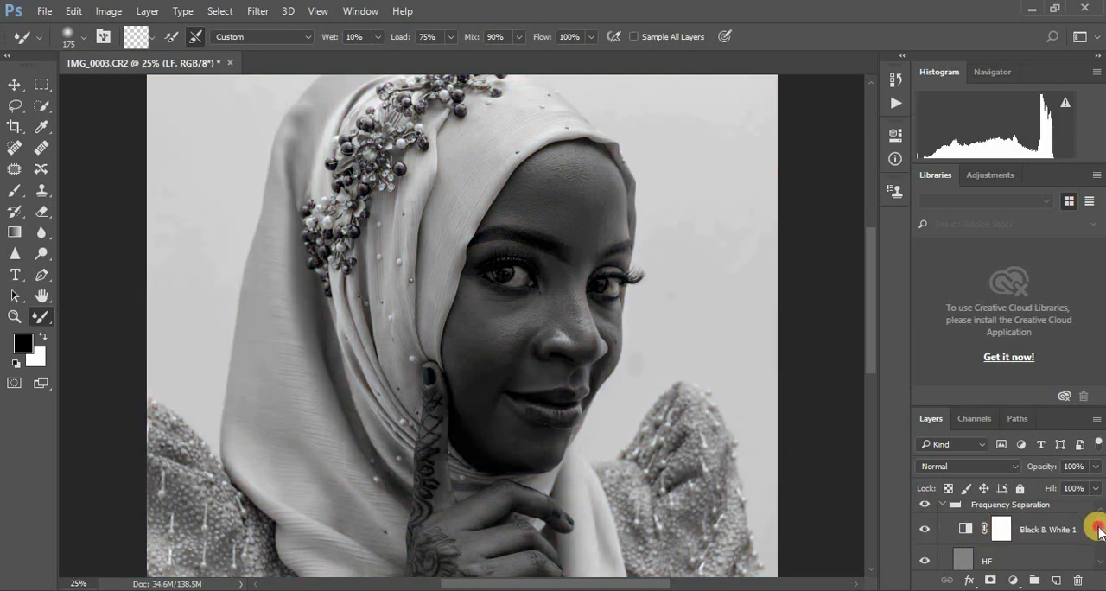
Step: Blend the cheek, jaw and chin skin on the LF layer with Mixer Brush strokes, varying the brush size between 90 and 175
left_click_drag(1098, 531, 1098, 546)
left_click(1087, 562)
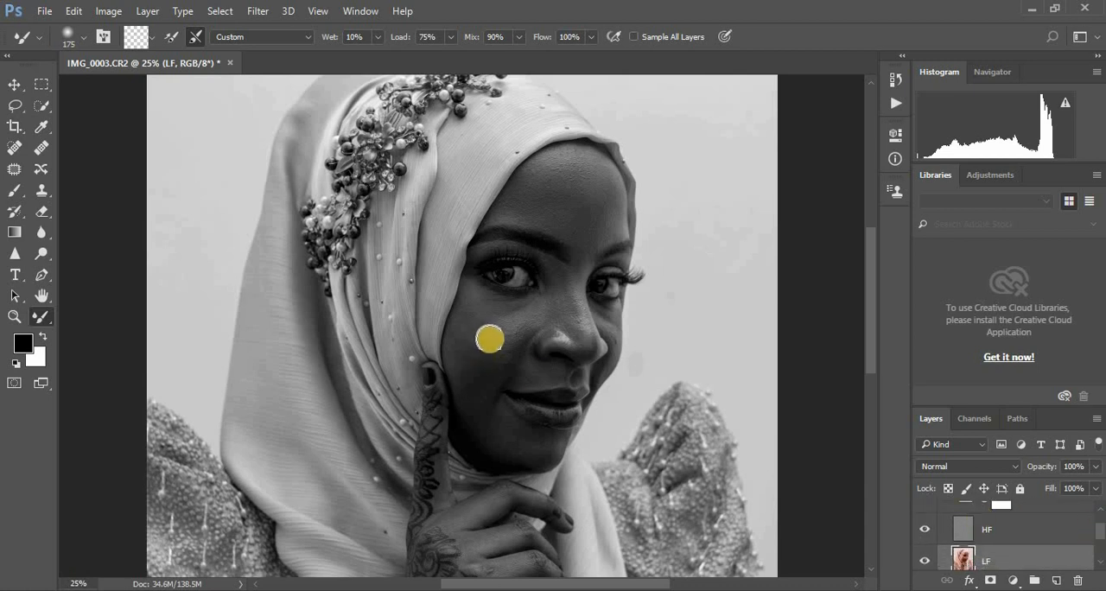
left_click(503, 330)
mouse_move(503, 330)
left_mouse_down()
mouse_move(471, 316)
mouse_move(465, 350)
mouse_move(468, 319)
mouse_move(467, 369)
mouse_move(474, 310)
mouse_move(484, 313)
mouse_move(464, 350)
mouse_move(532, 318)
mouse_move(473, 323)
mouse_move(465, 383)
mouse_move(471, 327)
mouse_move(525, 317)
mouse_move(470, 328)
mouse_move(480, 355)
mouse_move(503, 358)
mouse_move(481, 380)
mouse_move(465, 365)
mouse_move(464, 329)
mouse_move(467, 383)
mouse_move(460, 360)
mouse_move(482, 415)
mouse_move(542, 447)
mouse_move(516, 444)
left_mouse_up()
left_click(498, 328)
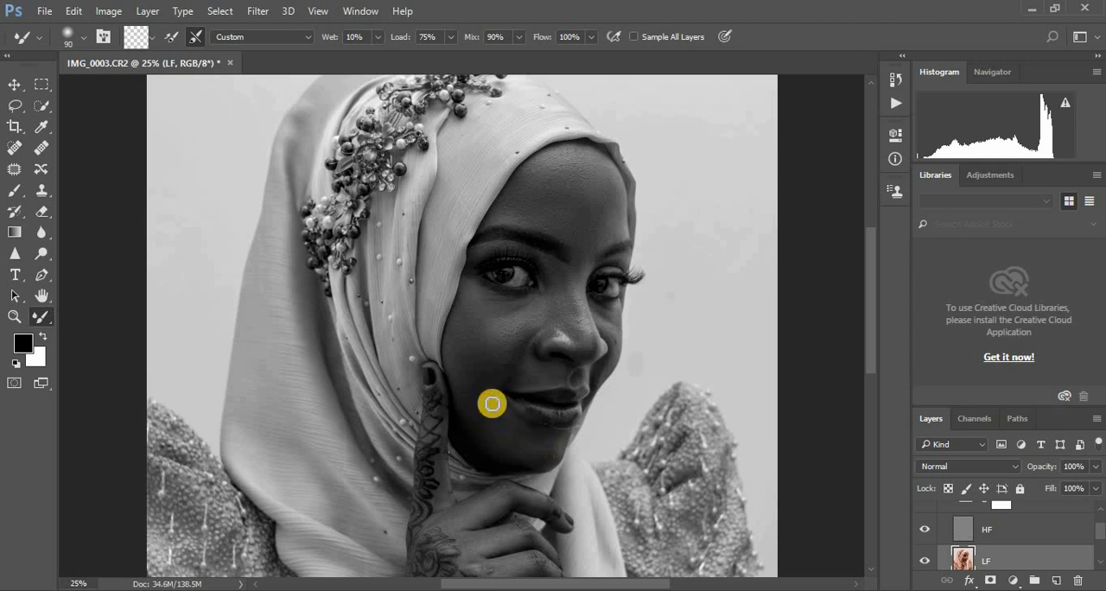
mouse_move(486, 378)
left_mouse_down()
mouse_move(483, 393)
mouse_move(469, 387)
mouse_move(493, 390)
left_mouse_up()
mouse_move(555, 449)
left_mouse_down()
mouse_move(490, 433)
mouse_move(476, 413)
left_mouse_up()
left_click_drag(547, 448, 520, 443)
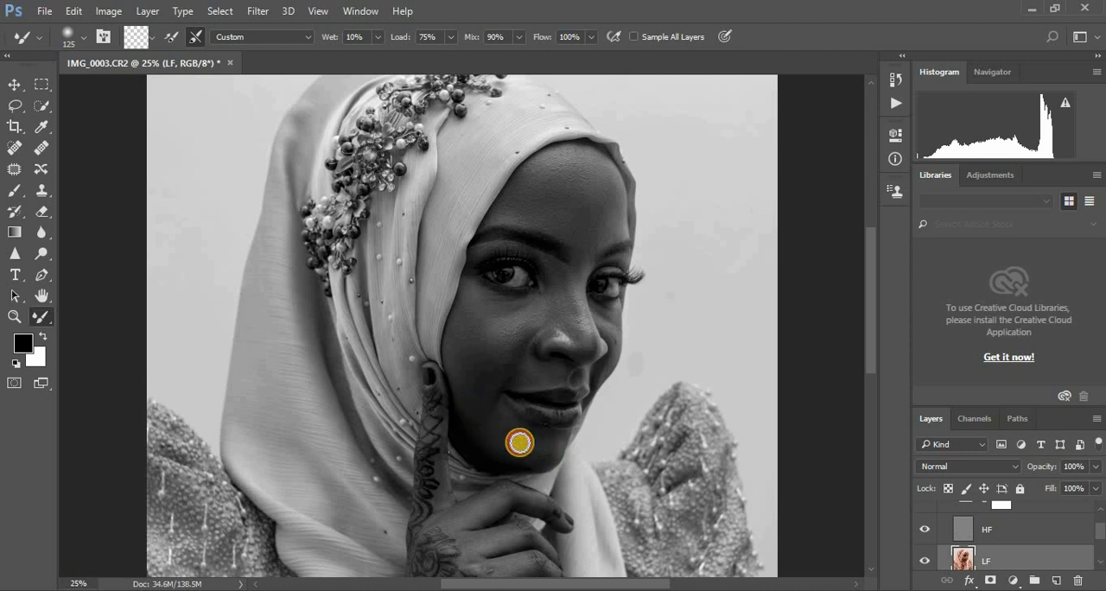
left_click_drag(489, 399, 490, 411)
mouse_move(484, 373)
left_mouse_down()
mouse_move(504, 434)
mouse_move(475, 408)
mouse_move(480, 424)
mouse_move(546, 445)
mouse_move(517, 448)
mouse_move(481, 417)
left_mouse_up()
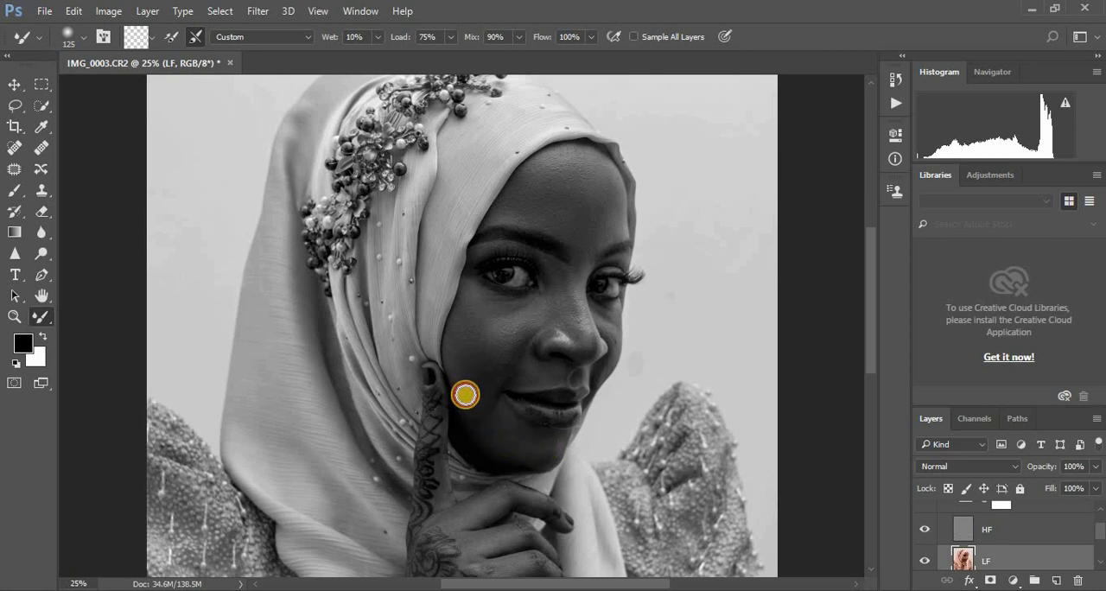
mouse_move(477, 295)
left_mouse_down()
mouse_move(532, 306)
mouse_move(533, 316)
mouse_move(508, 344)
left_mouse_up()
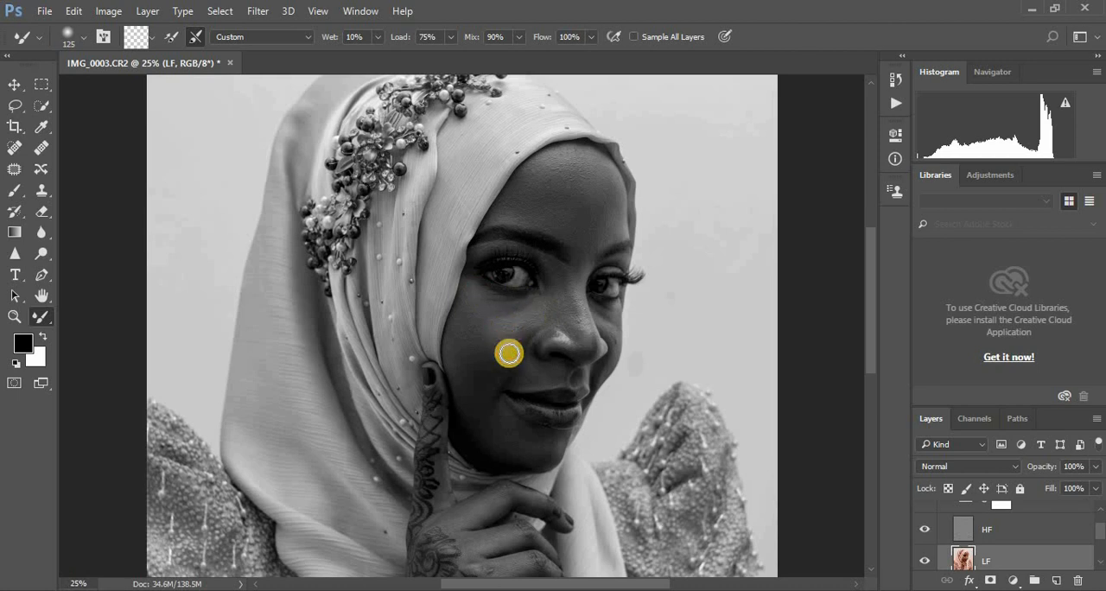
Step: Blend the cheek, under-eye, nose and forehead-edge skin on the LF layer with Mixer Brush strokes, starting at brush size 125
mouse_move(471, 390)
left_mouse_down()
mouse_move(488, 315)
mouse_move(478, 328)
mouse_move(521, 317)
mouse_move(501, 334)
mouse_move(469, 319)
left_mouse_up()
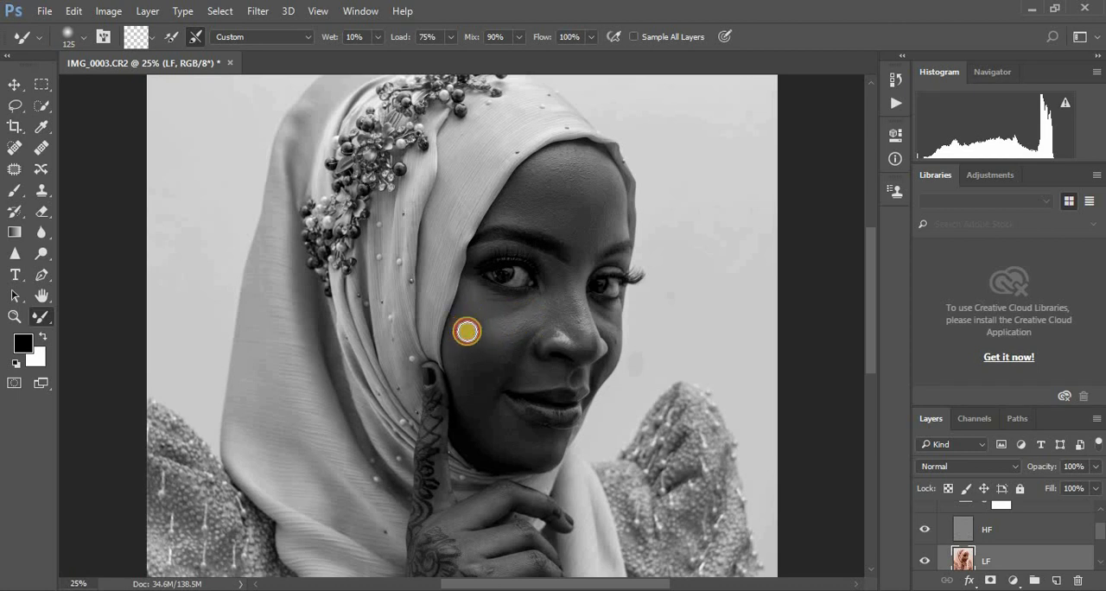
mouse_move(563, 279)
left_mouse_down()
mouse_move(573, 323)
mouse_move(531, 306)
mouse_move(492, 331)
mouse_move(472, 321)
left_mouse_up()
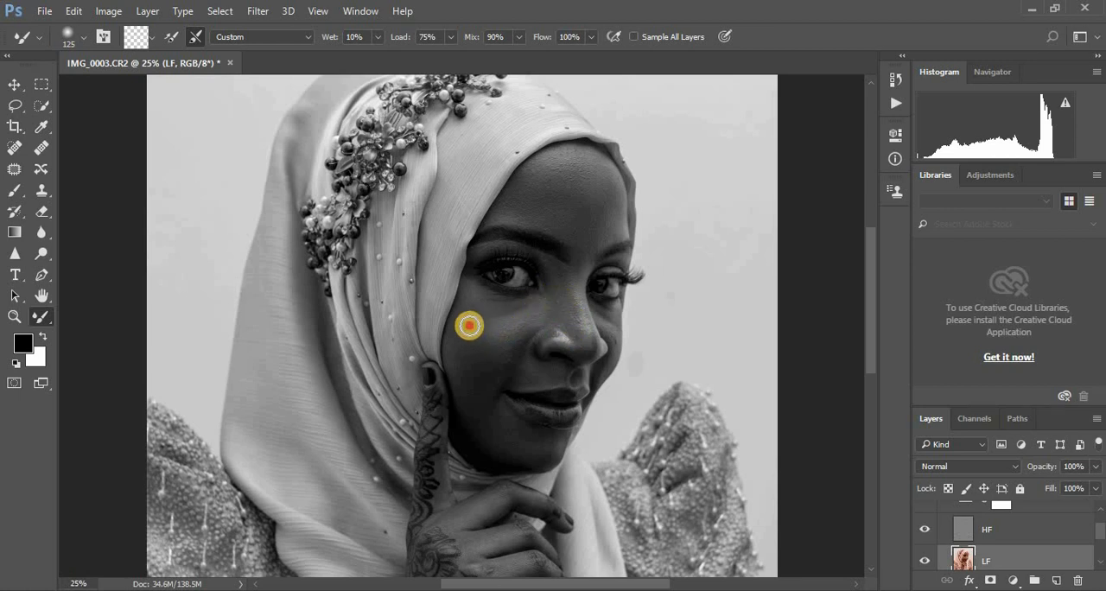
mouse_move(579, 254)
left_mouse_down()
mouse_move(580, 266)
mouse_move(615, 195)
left_mouse_up()
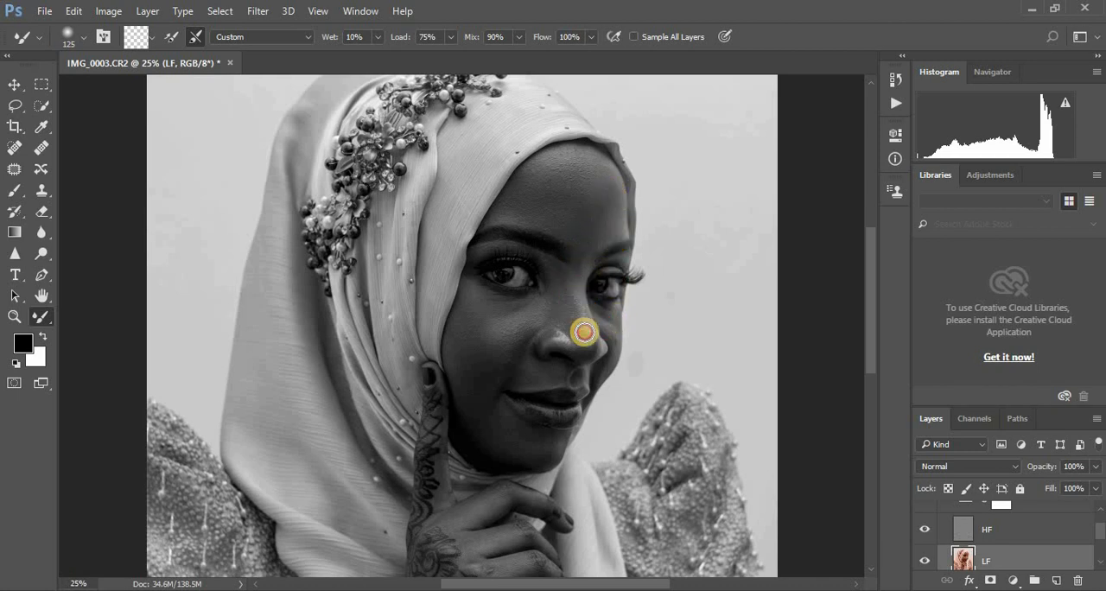
mouse_move(585, 332)
left_mouse_down()
mouse_move(573, 324)
mouse_move(549, 344)
mouse_move(549, 332)
mouse_move(585, 345)
mouse_move(593, 333)
mouse_move(571, 325)
mouse_move(572, 292)
mouse_move(592, 330)
left_mouse_up()
mouse_move(611, 329)
left_mouse_down()
mouse_move(598, 377)
mouse_move(518, 381)
mouse_move(547, 375)
mouse_move(516, 379)
mouse_move(523, 362)
mouse_move(562, 375)
mouse_move(511, 388)
mouse_move(500, 407)
mouse_move(493, 363)
mouse_move(490, 390)
mouse_move(460, 371)
mouse_move(473, 420)
mouse_move(468, 405)
mouse_move(522, 439)
mouse_move(494, 404)
left_mouse_up()
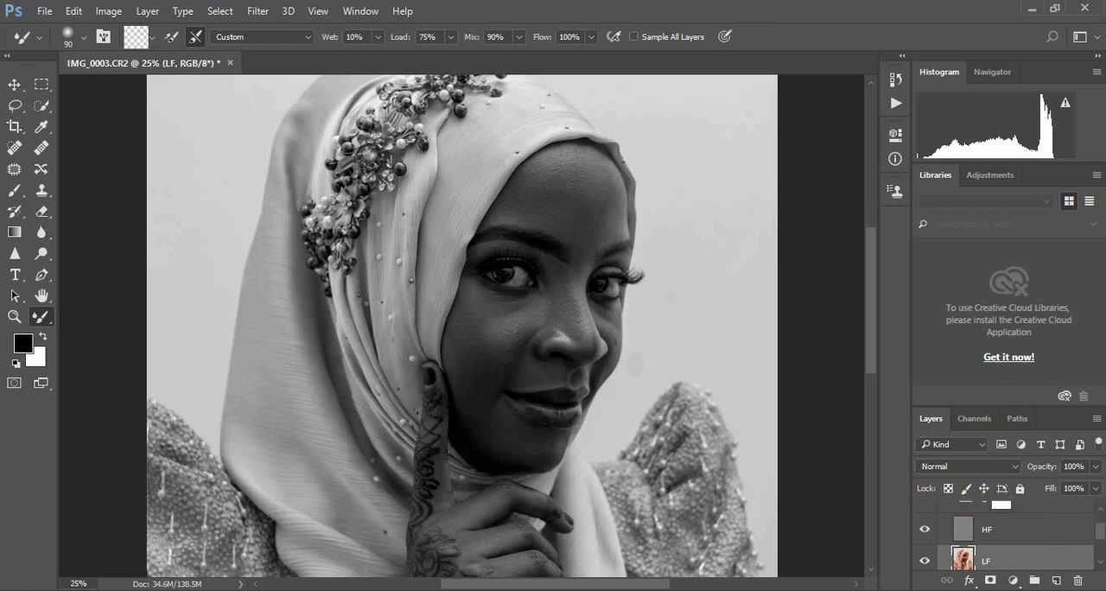
Step: Hide the Black & White 1 layer temporarily to check the face retouching in colour
left_click_drag(1100, 529, 1100, 518)
left_click(926, 519)
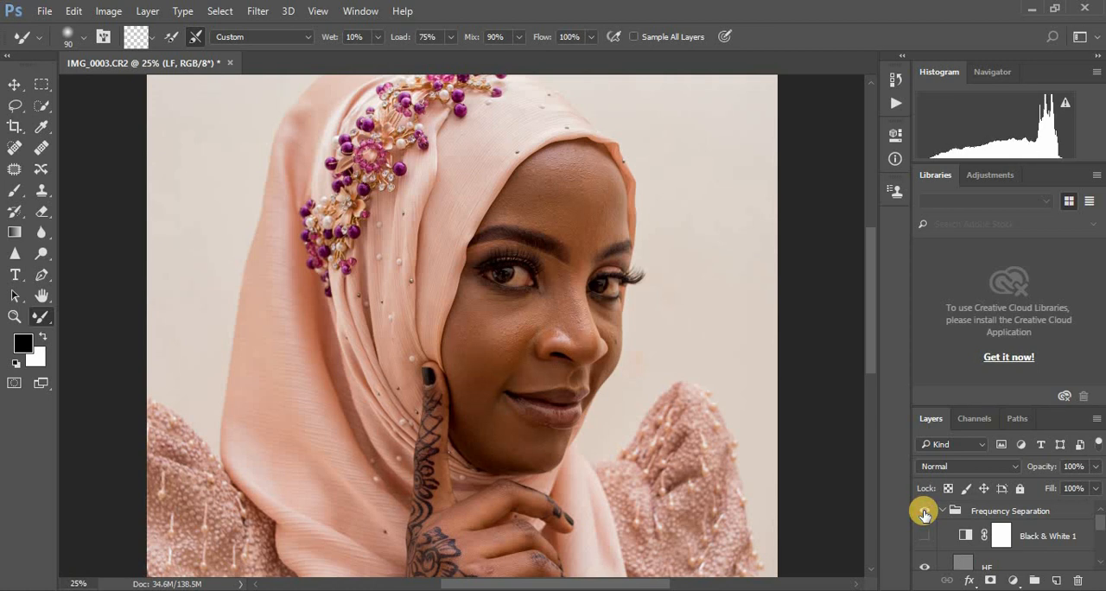
left_click(925, 535)
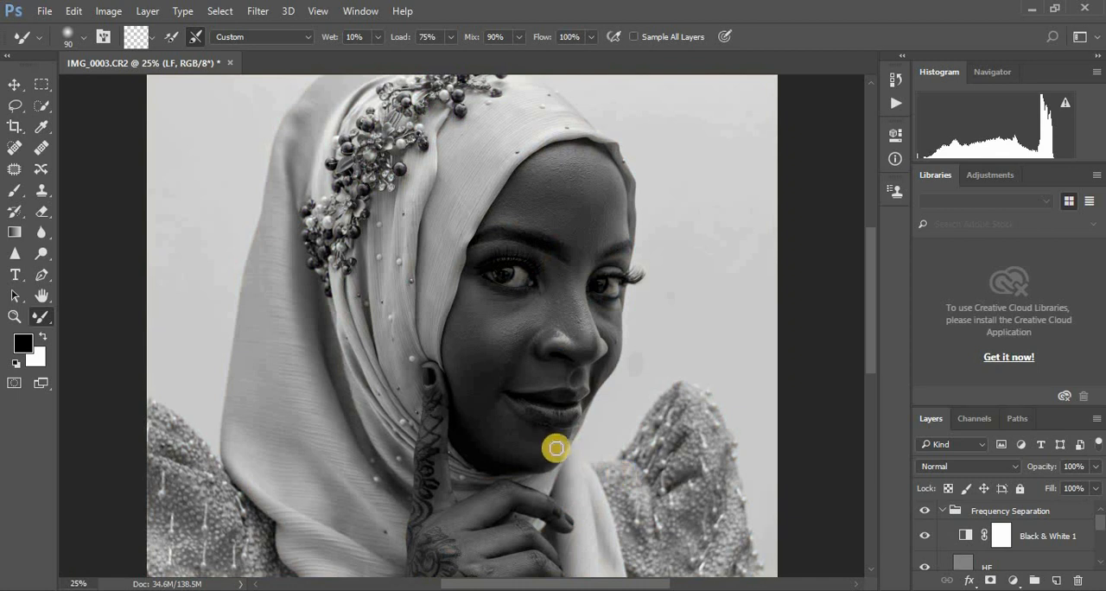
Step: Smooth the chin and the skin below the lips on the LF layer, varying the Mixer Brush size between 90 and 150
left_click(534, 448)
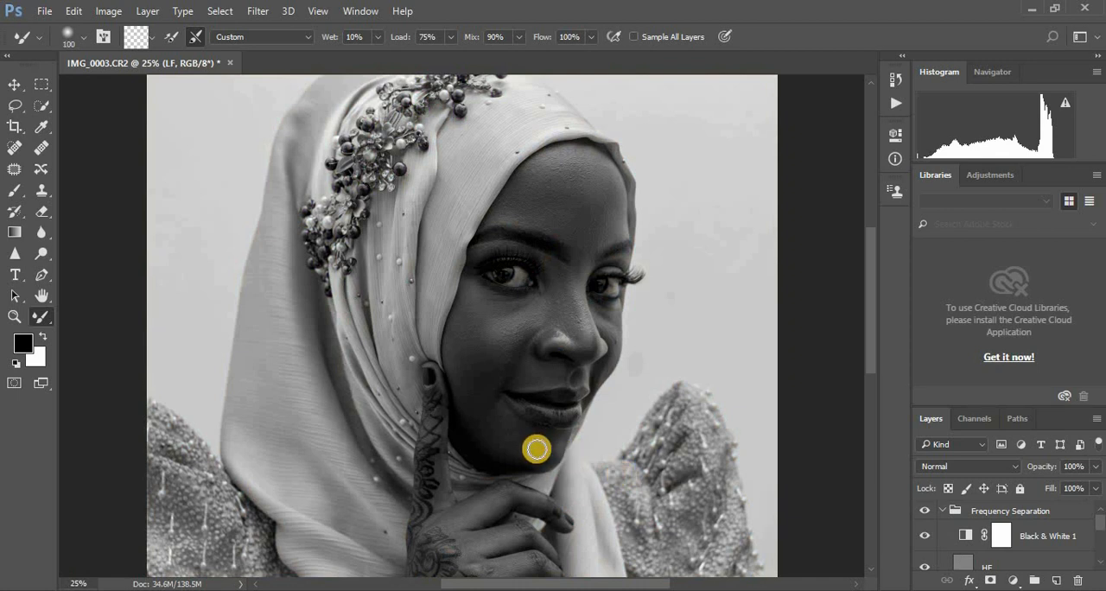
left_click(521, 437)
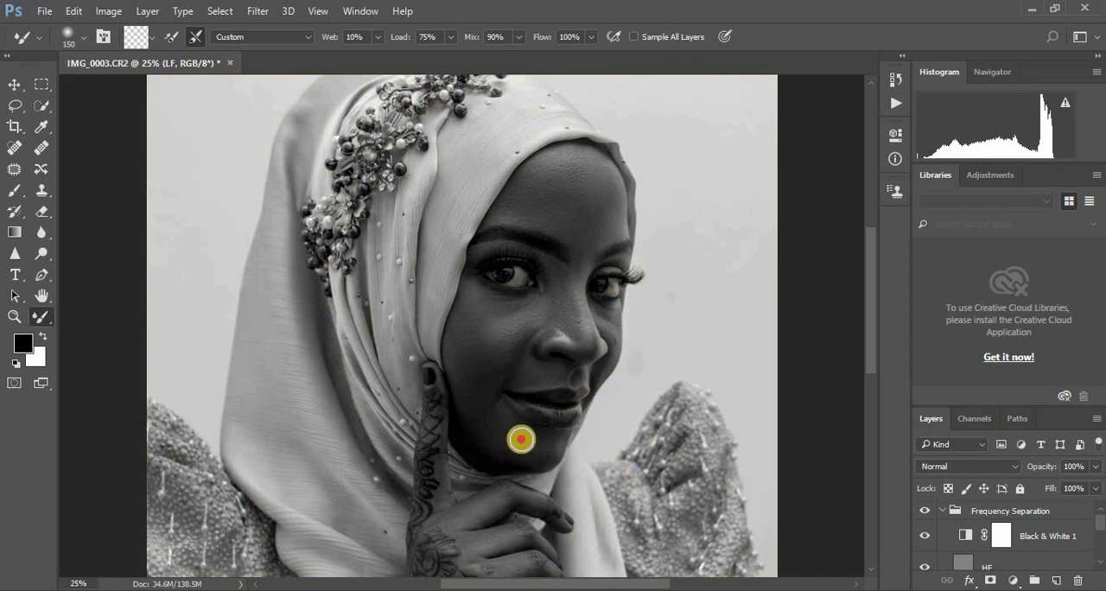
left_click(555, 447)
left_click(534, 447)
left_click(521, 427)
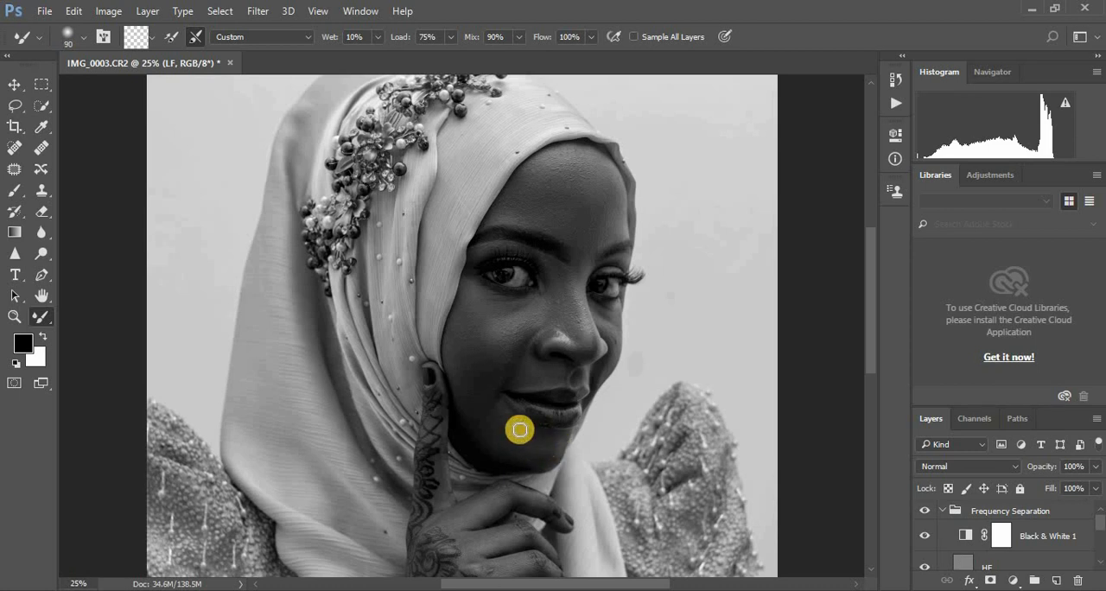
left_click(548, 436)
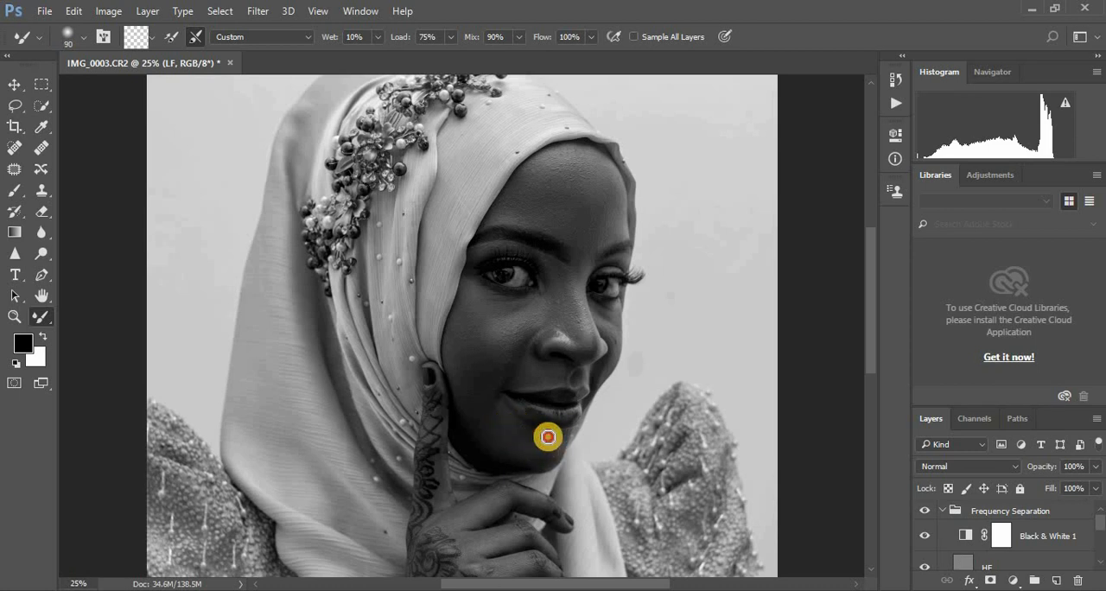
left_click(558, 440)
left_click(504, 414)
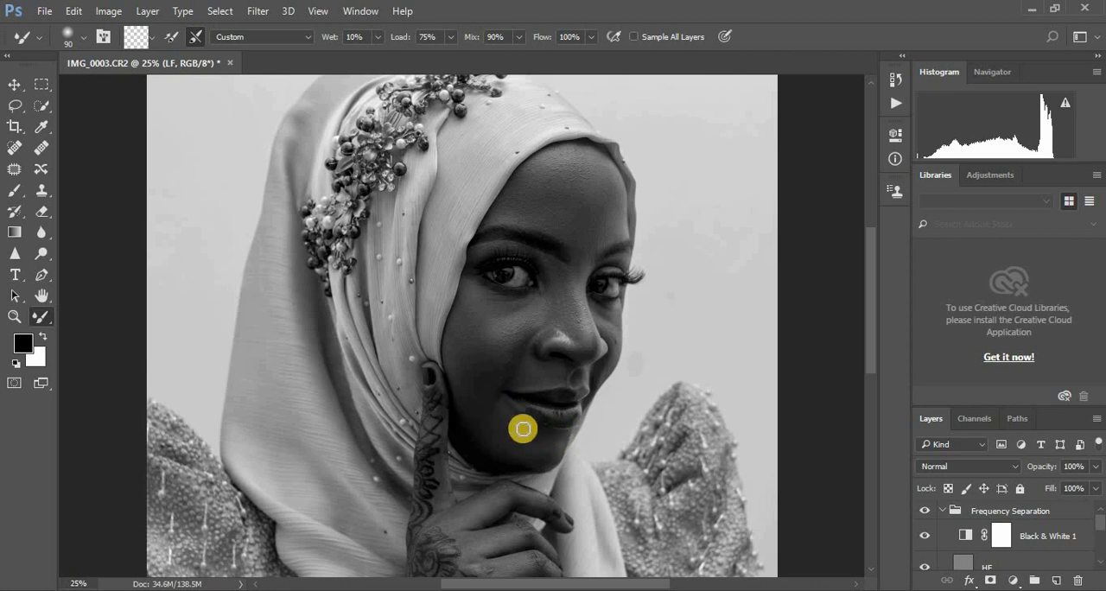
left_click(496, 452)
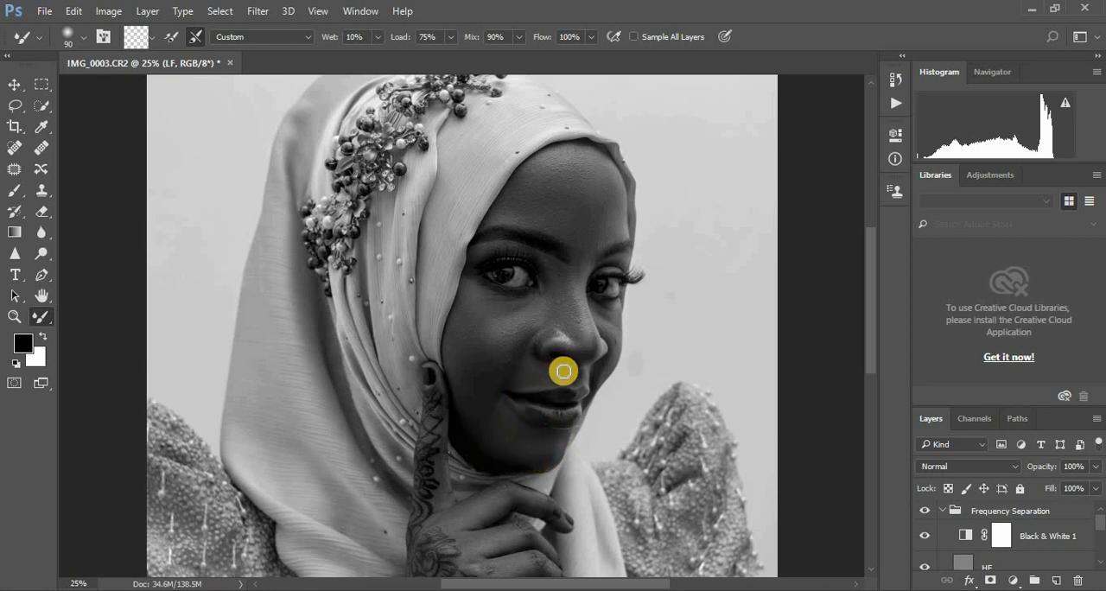
Step: Smooth the skin above the upper lip and around the nose and cheeks on the LF layer at brush size 90
left_click(529, 375)
left_click(509, 369)
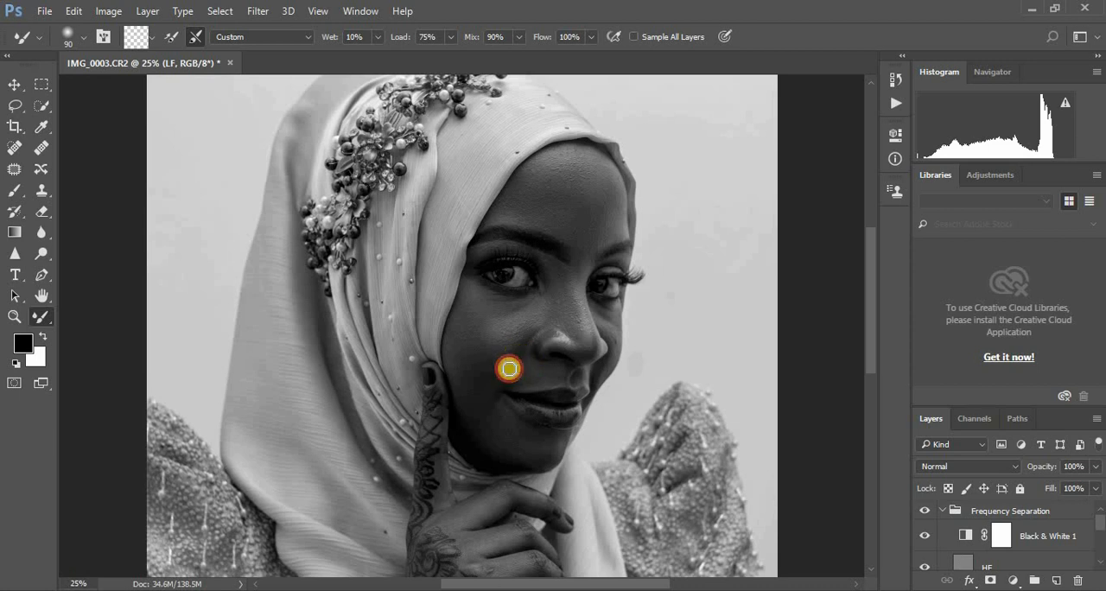
left_click(583, 340)
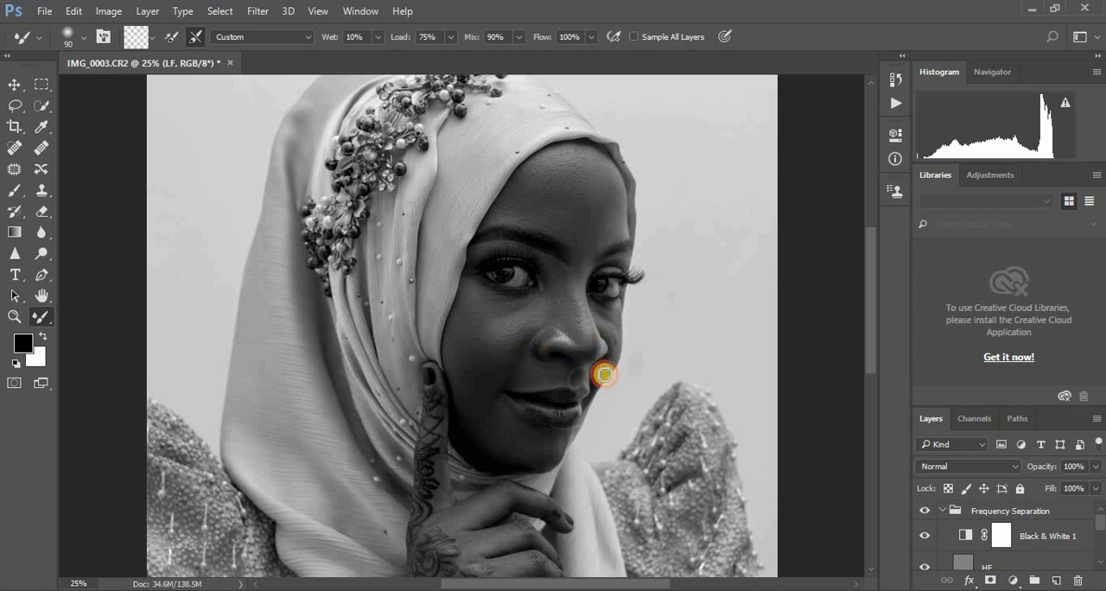
left_click(604, 374)
left_click(602, 311)
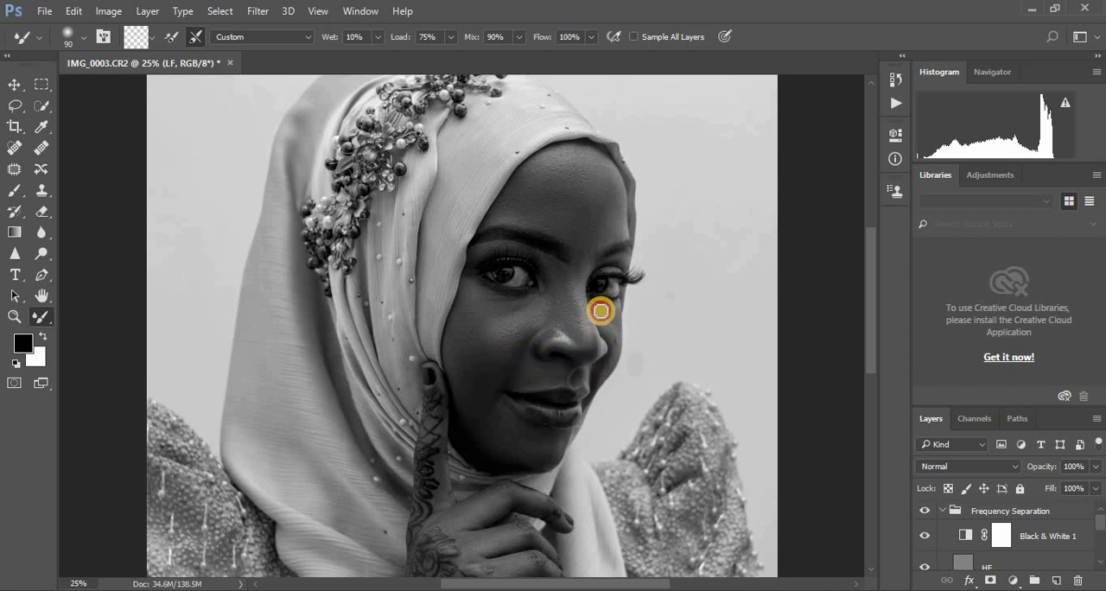
Step: Blend the skin between the eyebrows, on the forehead and along the lower jaw, enlarging the Mixer Brush from 90 to 150
left_click(582, 255)
left_click(585, 251)
left_click_drag(584, 251, 611, 225)
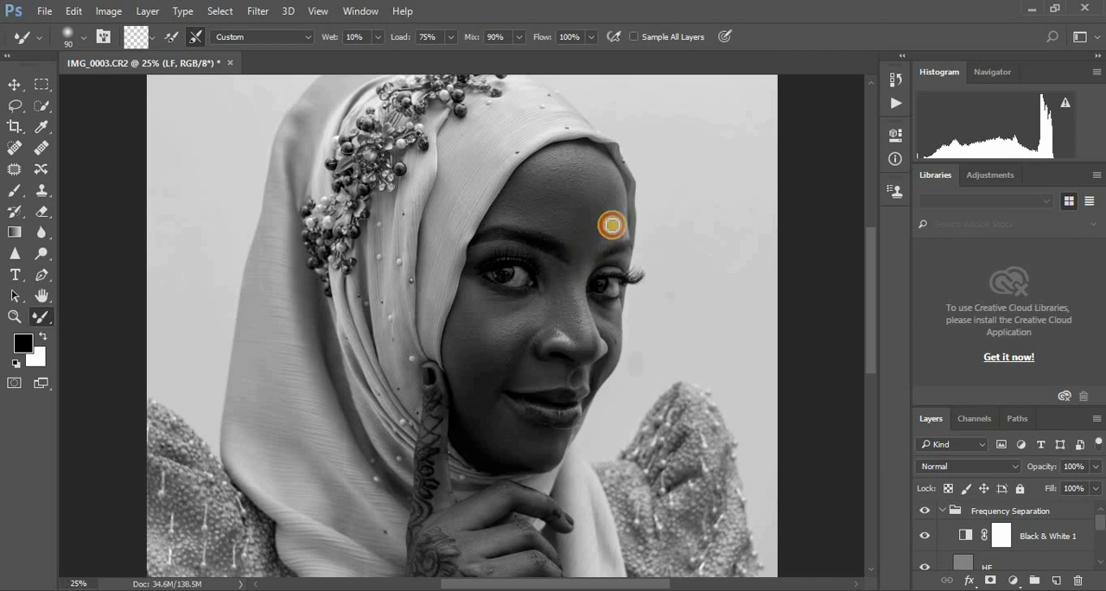
key("bracketright")
key("bracketright")
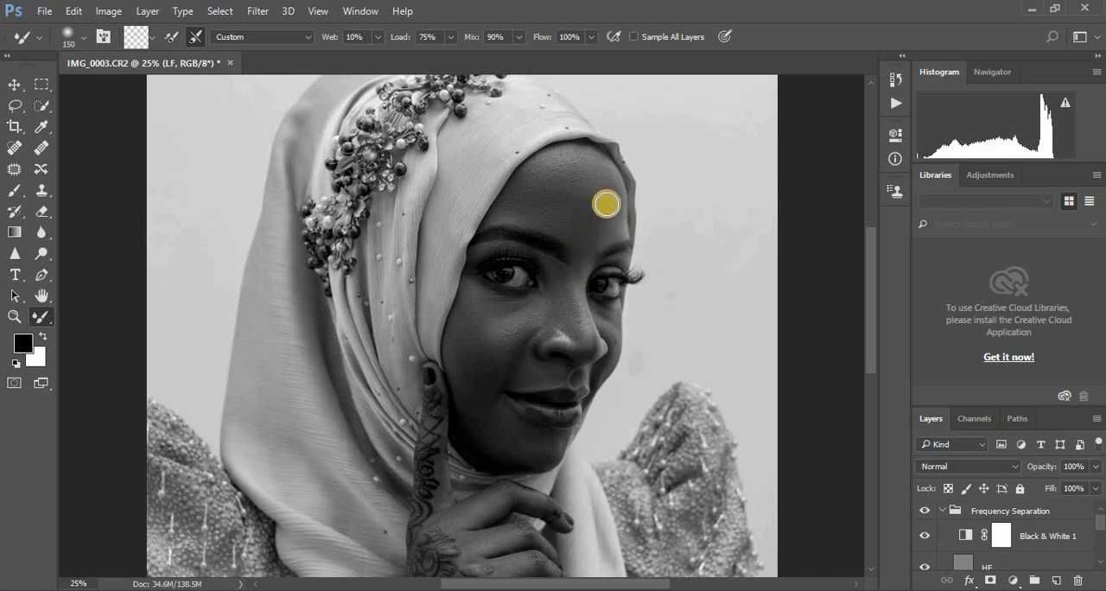
left_click(616, 210)
mouse_move(616, 210)
left_mouse_down()
mouse_move(613, 199)
mouse_move(614, 227)
mouse_move(605, 195)
left_mouse_up()
mouse_move(508, 430)
left_mouse_down()
mouse_move(469, 409)
mouse_move(495, 434)
left_mouse_up()
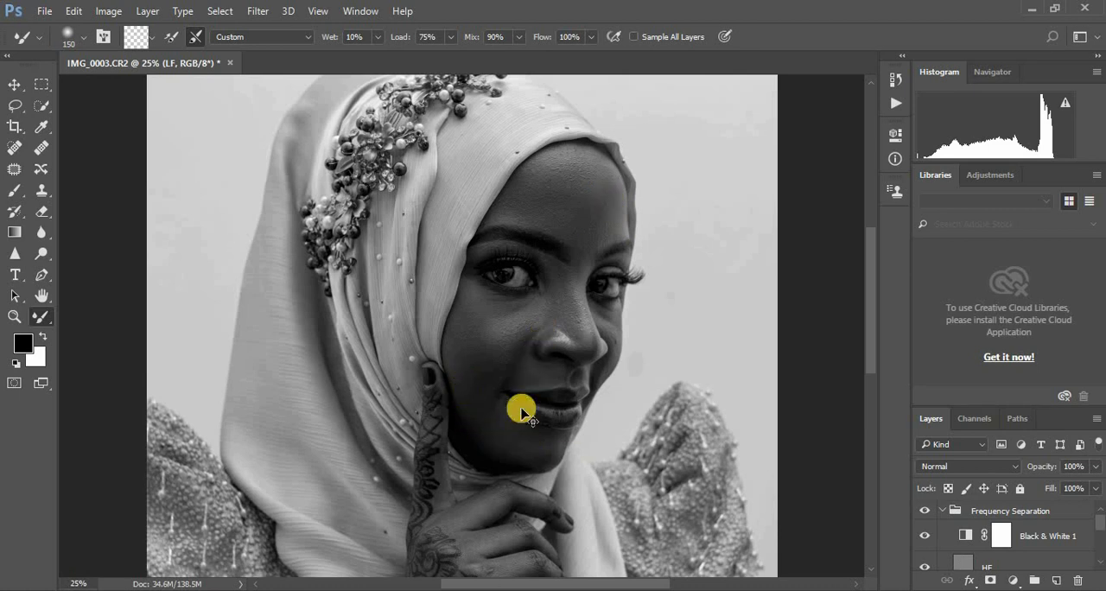
Step: Smooth the skin of the fingers and the back of the hand on the LF layer at brush size 100
key("ctrl+minus")
key("ctrl+minus")
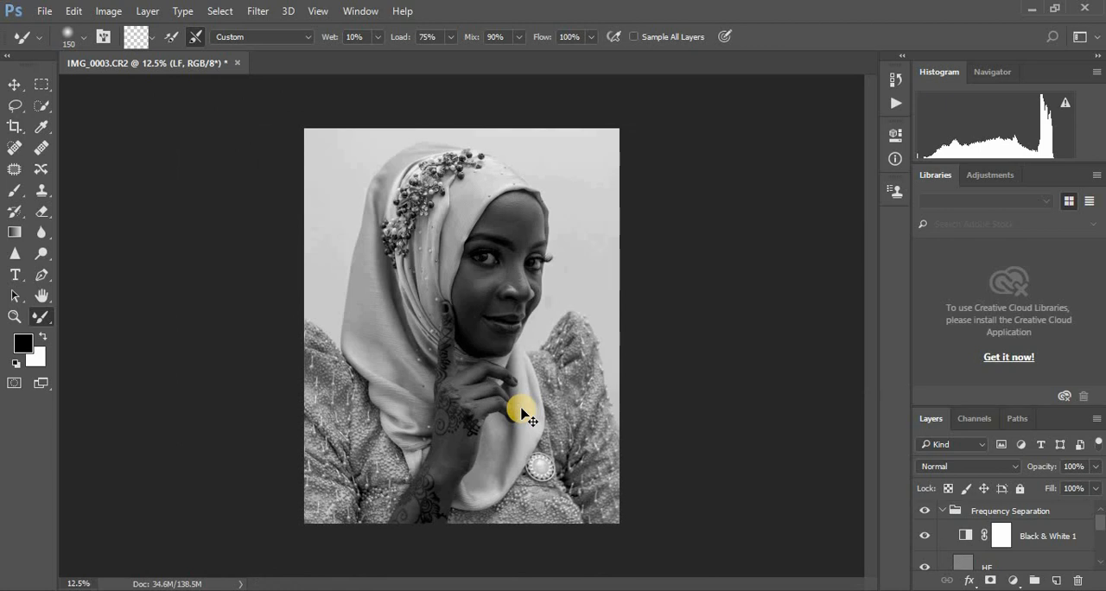
key("ctrl+plus")
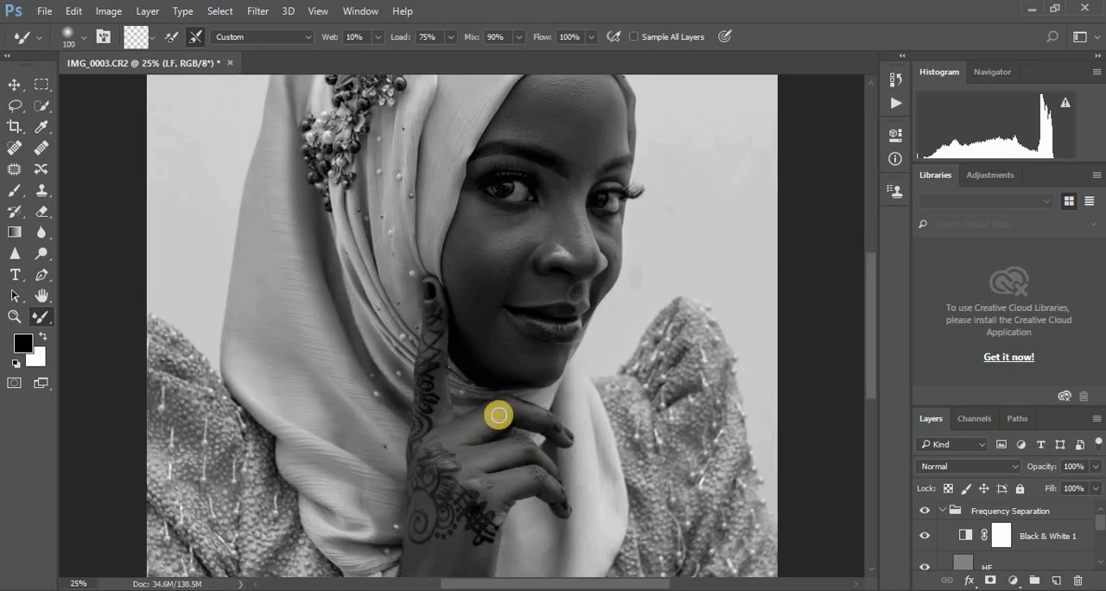
mouse_move(494, 420)
left_mouse_down()
mouse_move(452, 428)
mouse_move(498, 407)
mouse_move(469, 419)
mouse_move(519, 409)
mouse_move(544, 417)
mouse_move(463, 425)
left_mouse_up()
mouse_move(520, 448)
left_mouse_down()
mouse_move(469, 456)
mouse_move(531, 445)
mouse_move(538, 455)
mouse_move(470, 452)
mouse_move(547, 459)
mouse_move(536, 475)
mouse_move(489, 487)
mouse_move(550, 487)
mouse_move(472, 482)
mouse_move(556, 494)
left_mouse_up()
left_click_drag(535, 419, 521, 416)
mouse_move(441, 399)
left_mouse_down()
mouse_move(458, 422)
mouse_move(481, 465)
mouse_move(466, 460)
mouse_move(491, 481)
mouse_move(456, 538)
mouse_move(510, 517)
mouse_move(542, 485)
left_mouse_up()
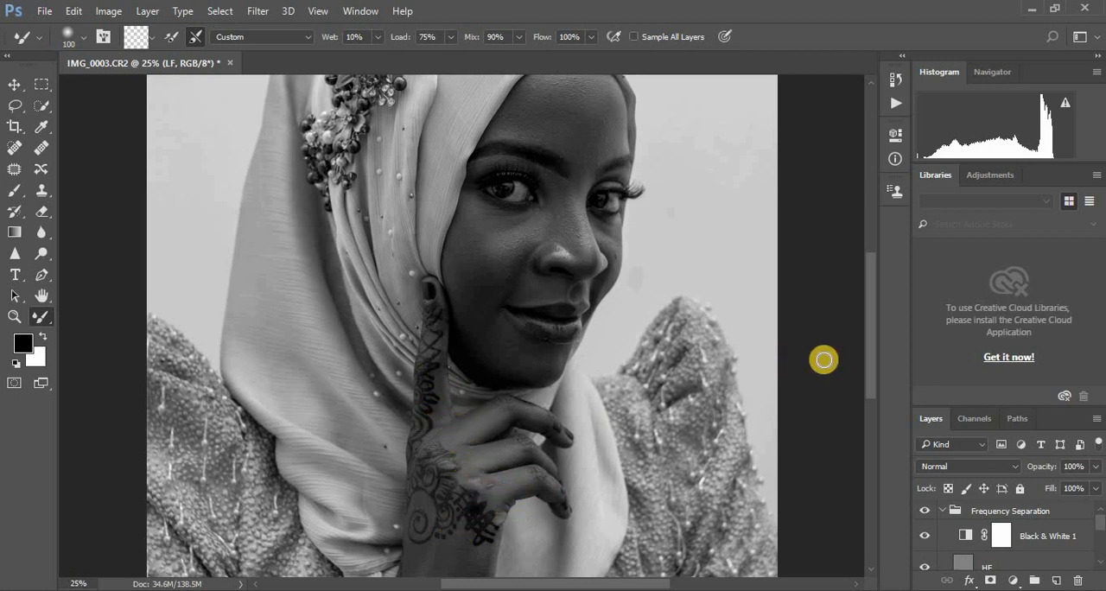
Step: Smooth the wrist, forearm and jaw skin on the LF layer with Mixer Brush strokes, using brush sizes between 250 and 125
left_click_drag(870, 355, 870, 422)
key("bracketright")
key("bracketright")
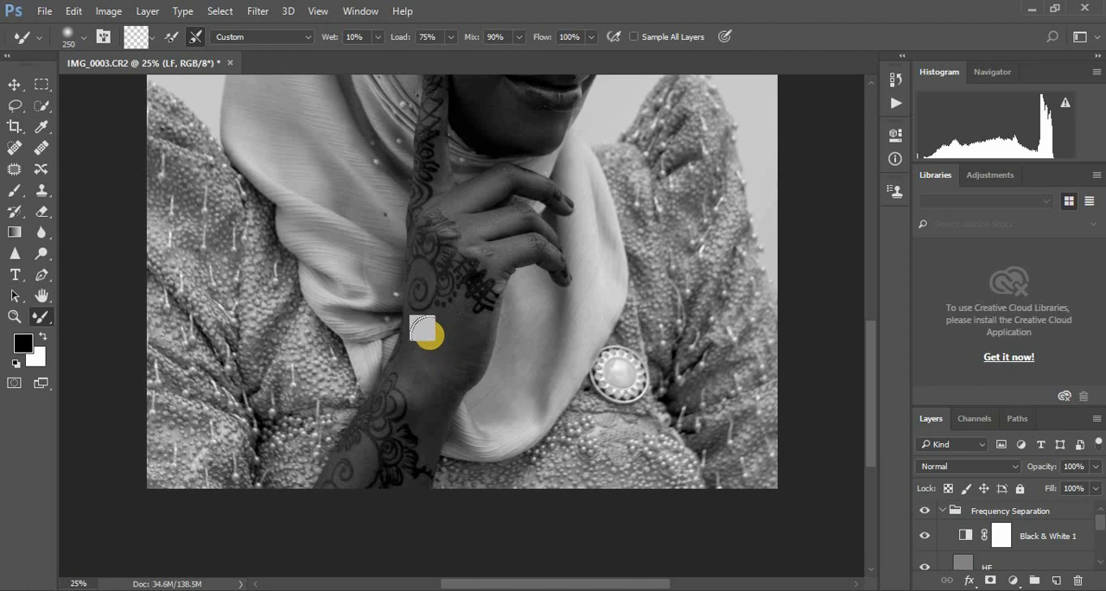
left_click_drag(429, 365, 428, 340)
mouse_move(435, 377)
left_mouse_down()
mouse_move(407, 473)
mouse_move(354, 463)
mouse_move(363, 456)
mouse_move(356, 480)
mouse_move(359, 449)
mouse_move(377, 485)
mouse_move(418, 486)
left_mouse_up()
mouse_move(431, 417)
left_mouse_down()
mouse_move(432, 440)
mouse_move(421, 380)
left_mouse_up()
left_click_drag(467, 320, 462, 356)
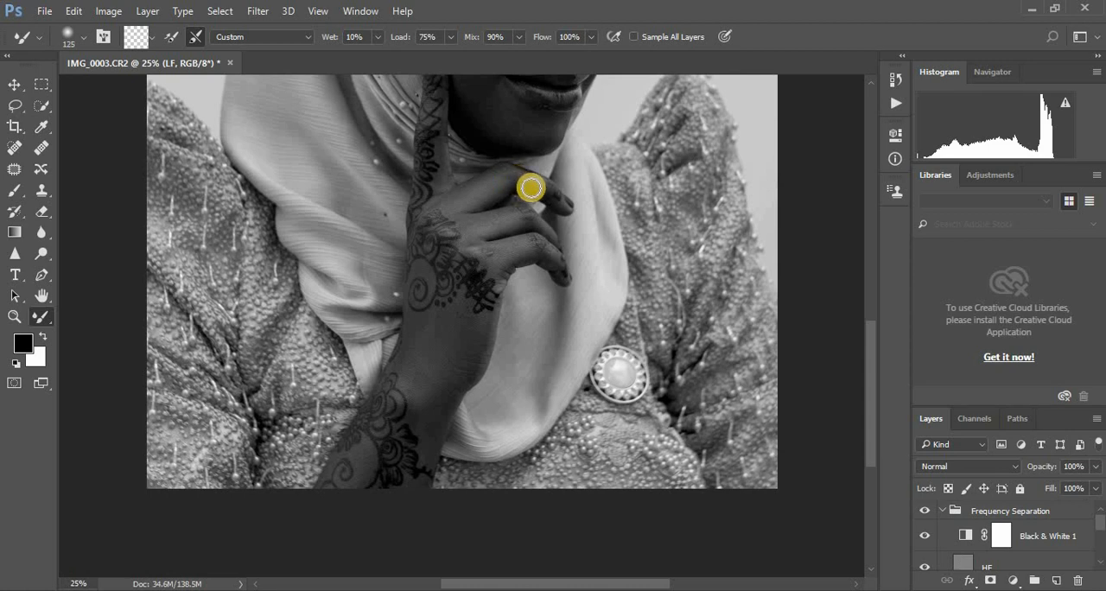
mouse_move(497, 123)
left_mouse_down()
mouse_move(540, 128)
mouse_move(496, 91)
left_mouse_up()
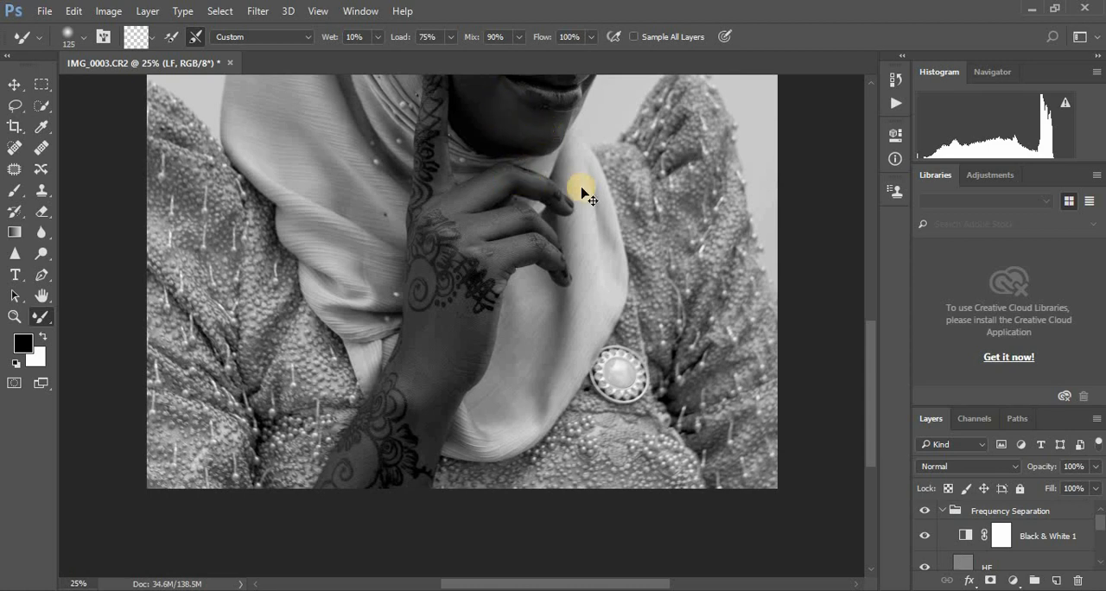
Step: Check the whole portrait in colour with Black & White 1 hidden temporarily, and touch up the cheek at brush size 175
key("ctrl+minus")
key("ctrl+minus")
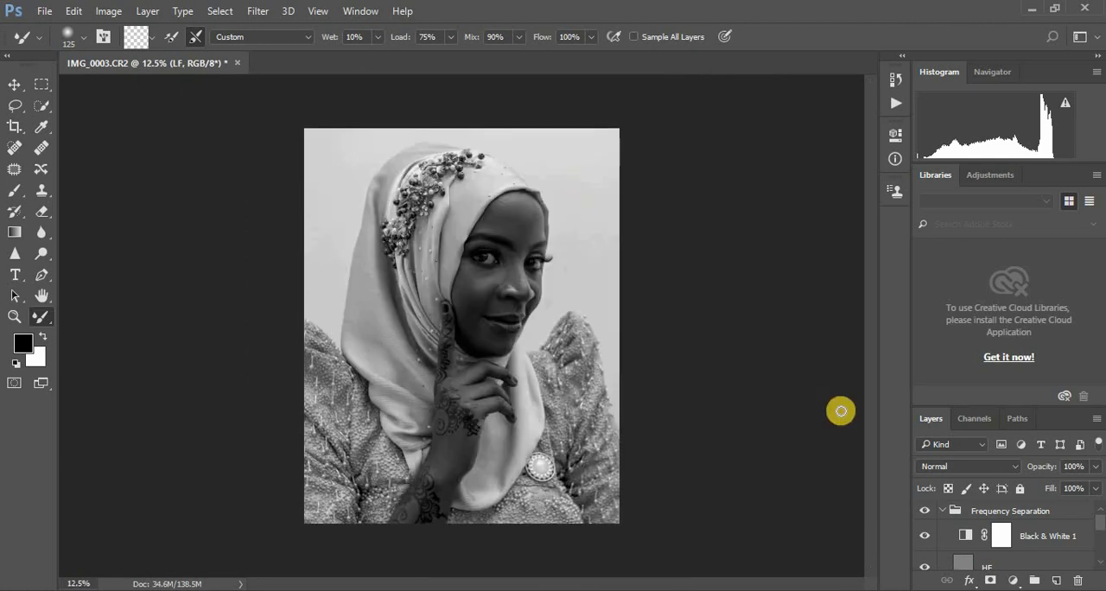
left_click(924, 535)
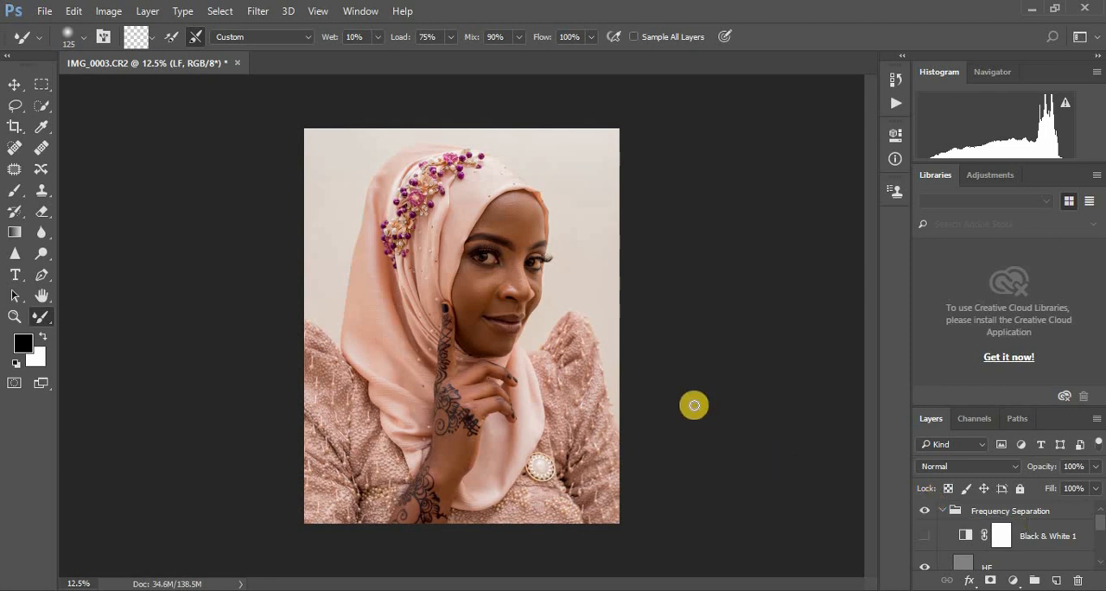
left_click(924, 536)
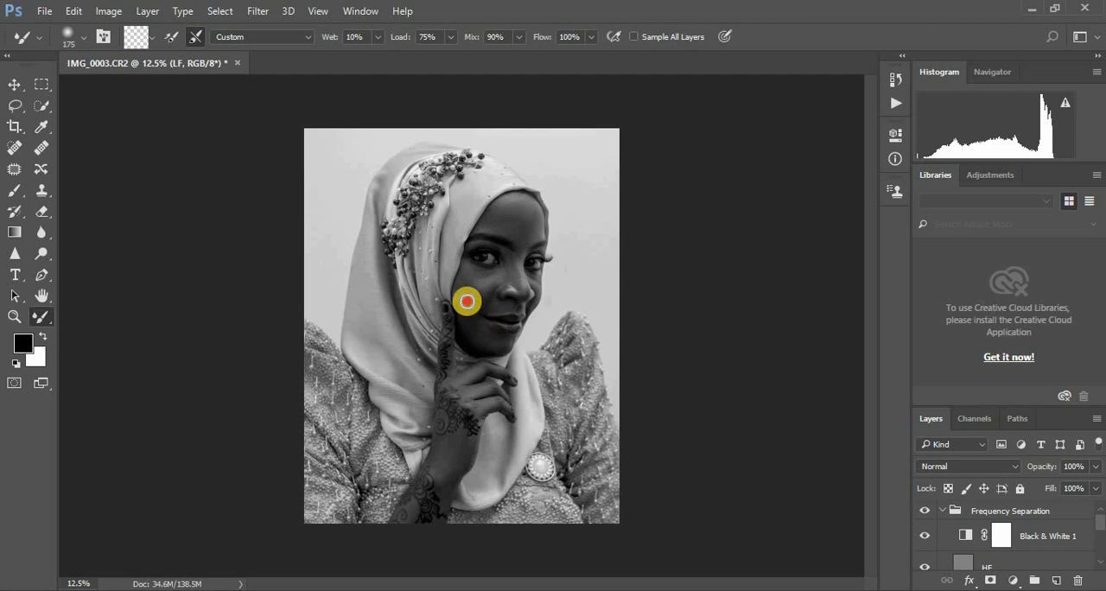
mouse_move(466, 302)
left_mouse_down()
mouse_move(472, 311)
mouse_move(468, 284)
mouse_move(475, 309)
left_mouse_up()
Step: Compare the colour portrait with and without the Frequency Separation group
left_click(924, 513)
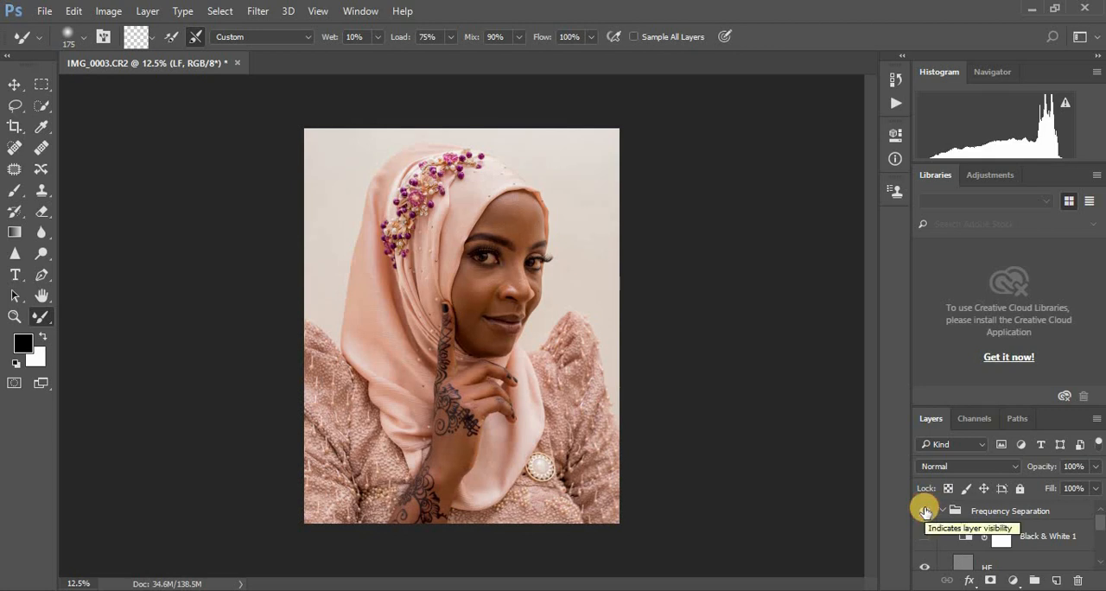
left_click(925, 512)
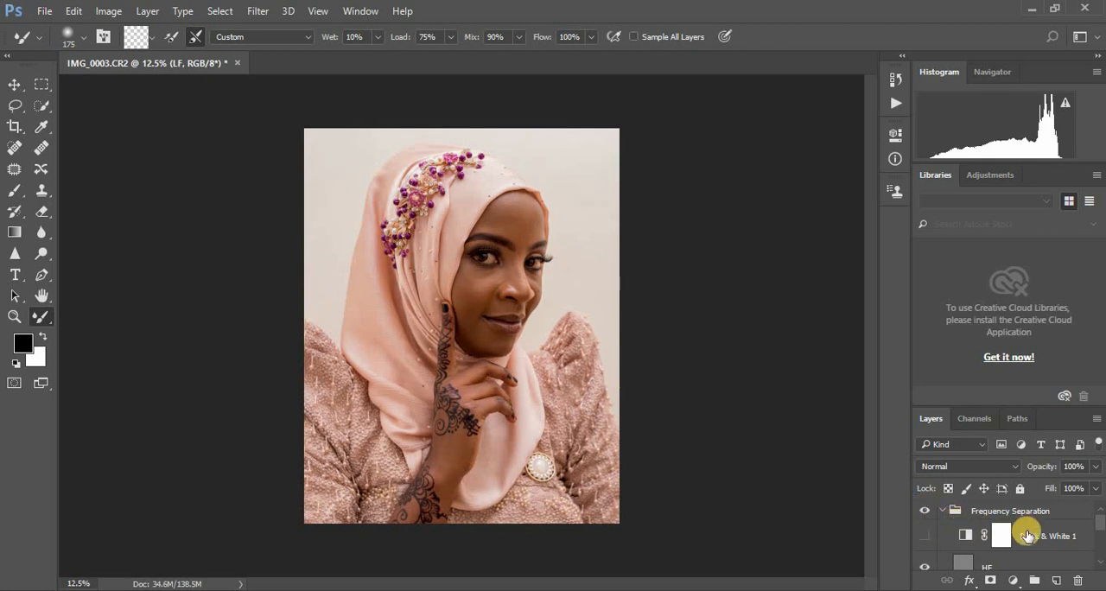
Step: Delete the Black & White 1 adjustment layer and collapse the Frequency Separation group
left_click_drag(994, 535, 1077, 579)
scroll(1100, 529, "up", 1)
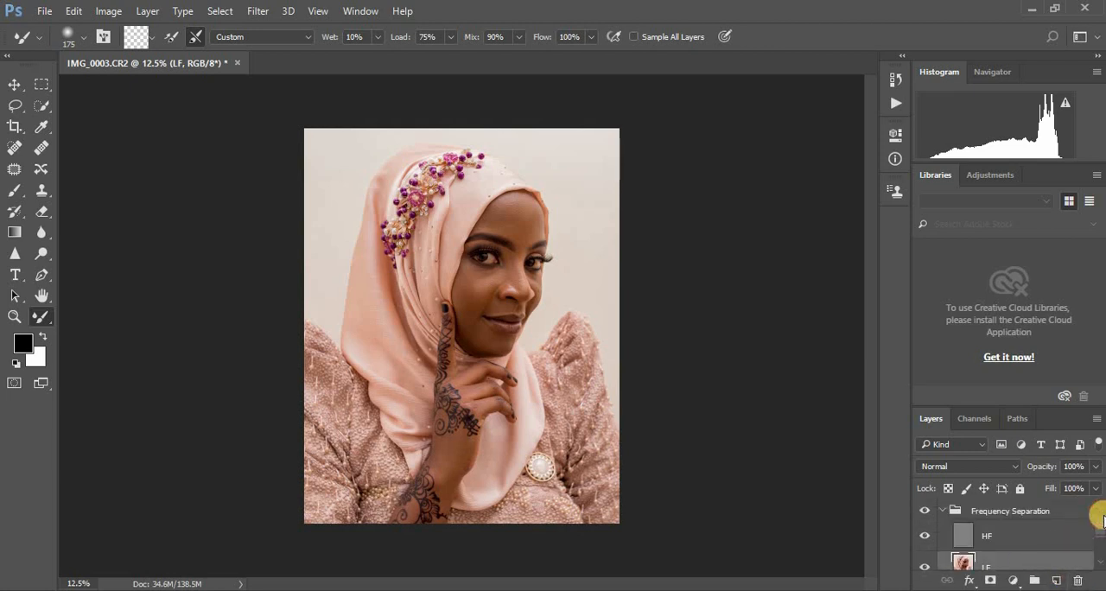
left_click(944, 512)
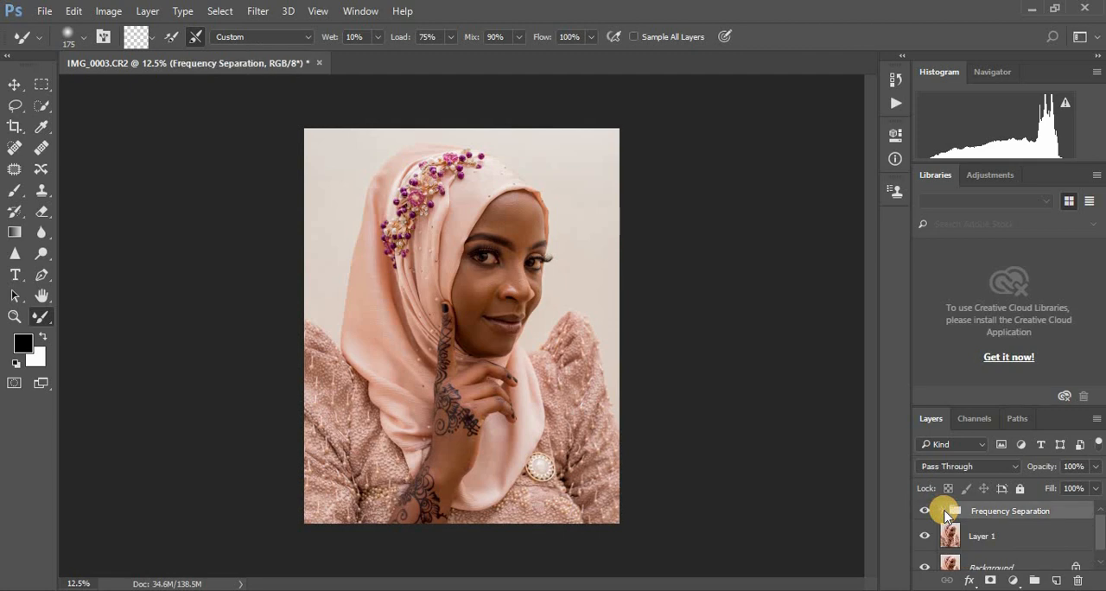
Step: Add a Gradient Map adjustment layer above the Frequency Separation group
key("ctrl+plus")
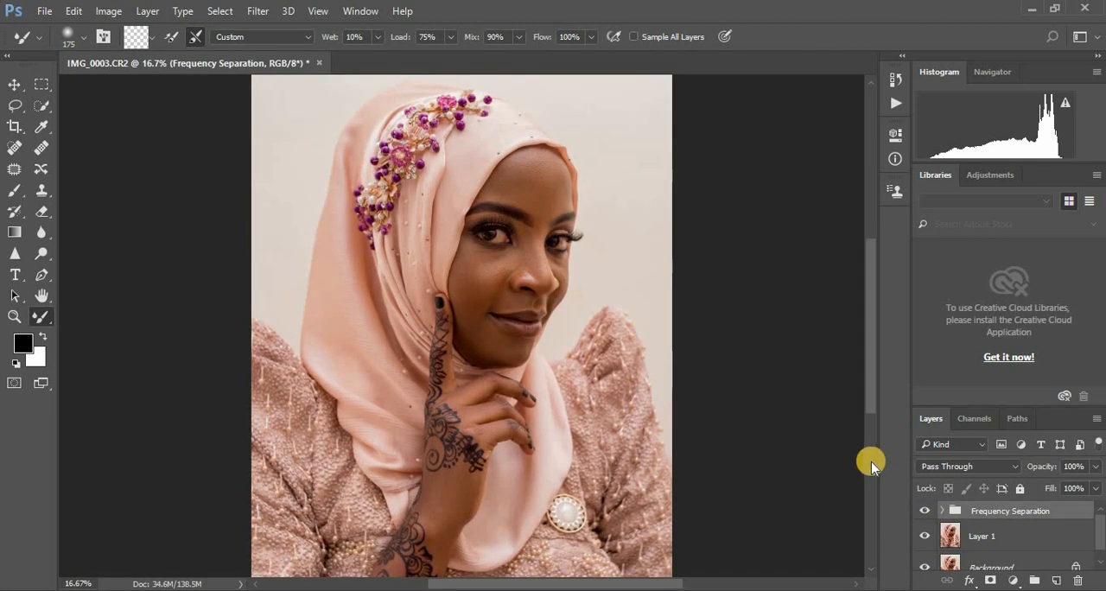
left_click(1015, 581)
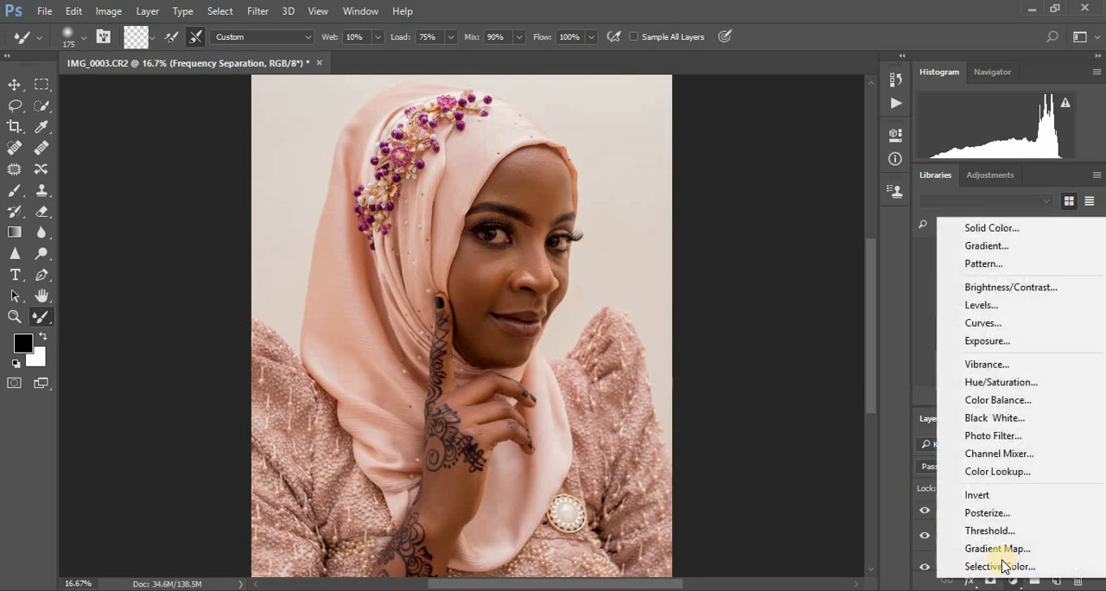
left_click(1000, 553)
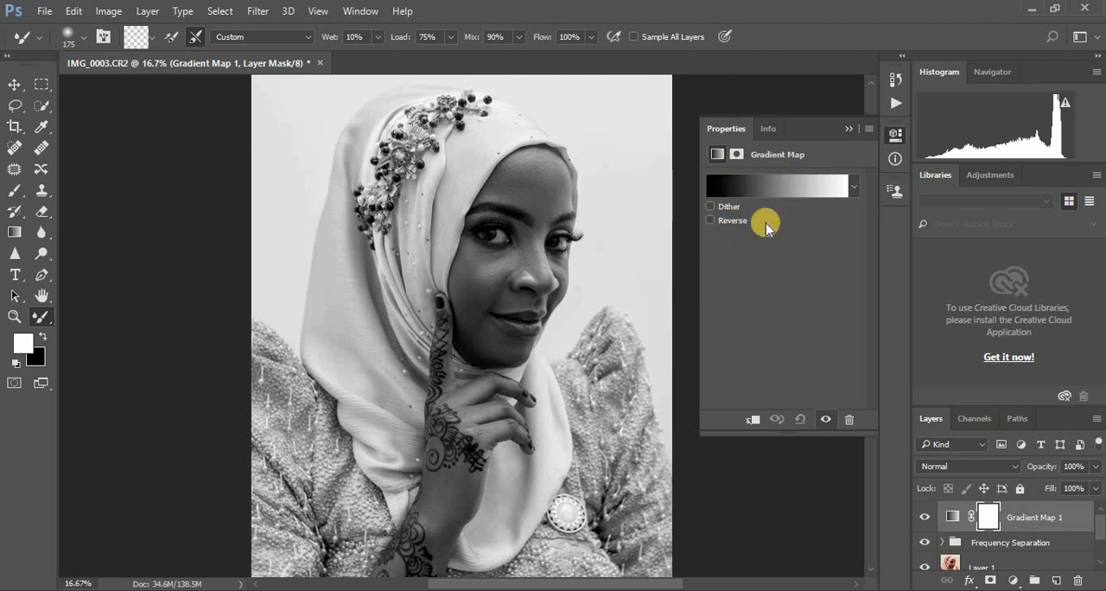
Step: Append the Photographic Toning gradients to the preset list of Gradient Map 1
left_click(852, 186)
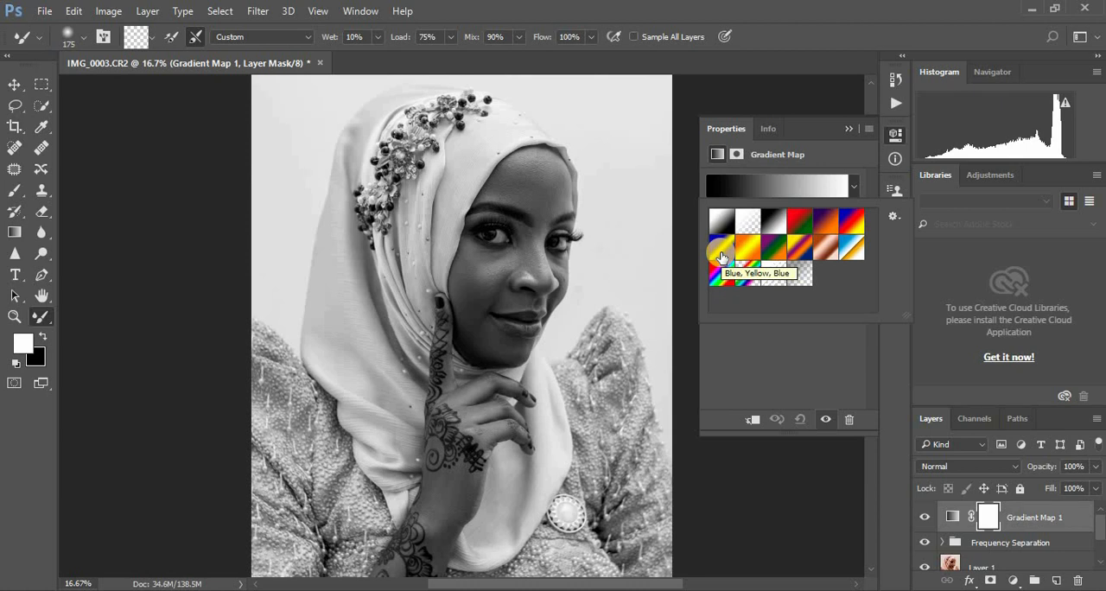
left_click(891, 216)
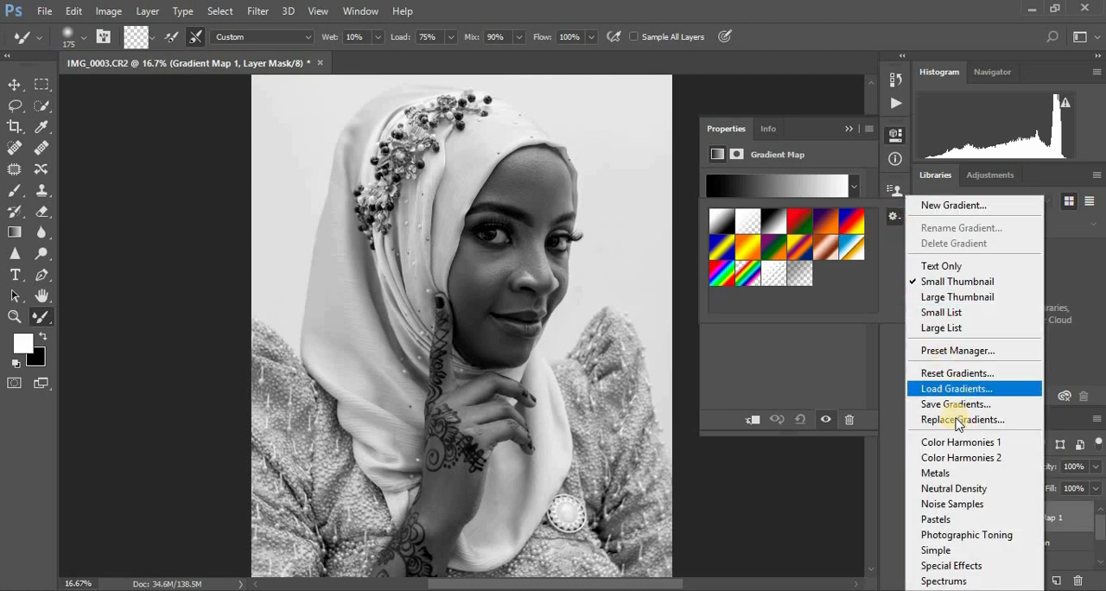
left_click(974, 535)
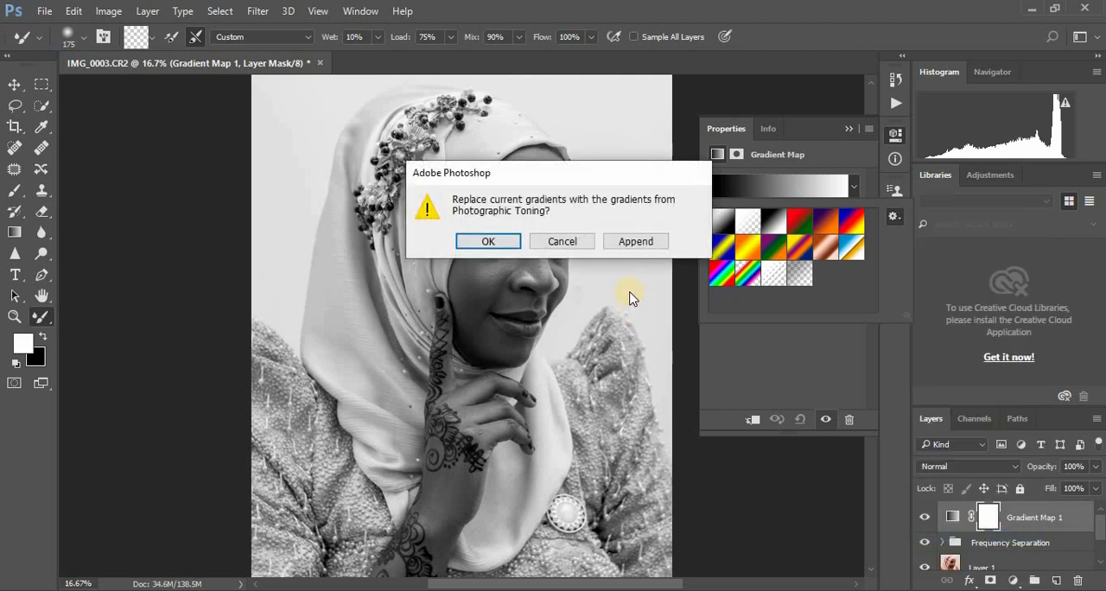
left_click(634, 243)
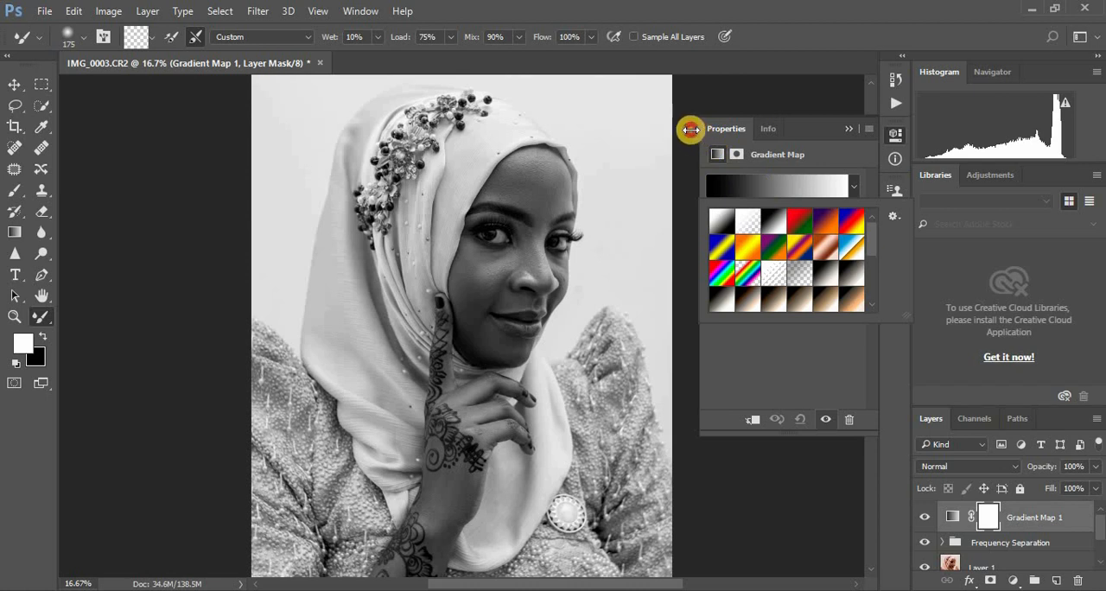
Step: Apply a golden-brown photographic toning gradient to Gradient Map 1 and collapse its properties
left_click_drag(698, 133, 665, 130)
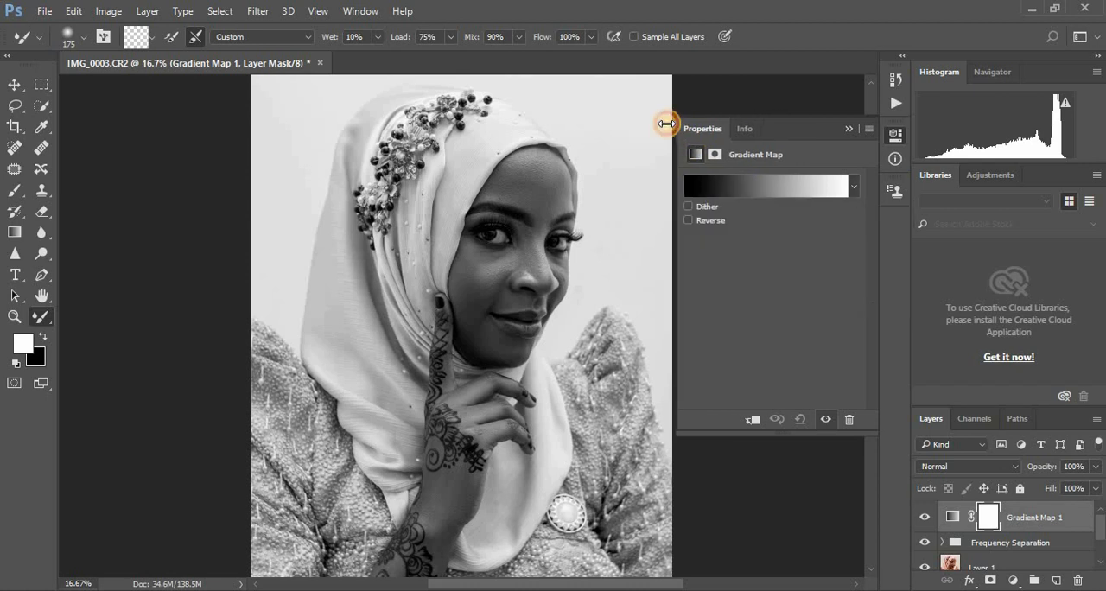
left_click(730, 130)
left_click(713, 135)
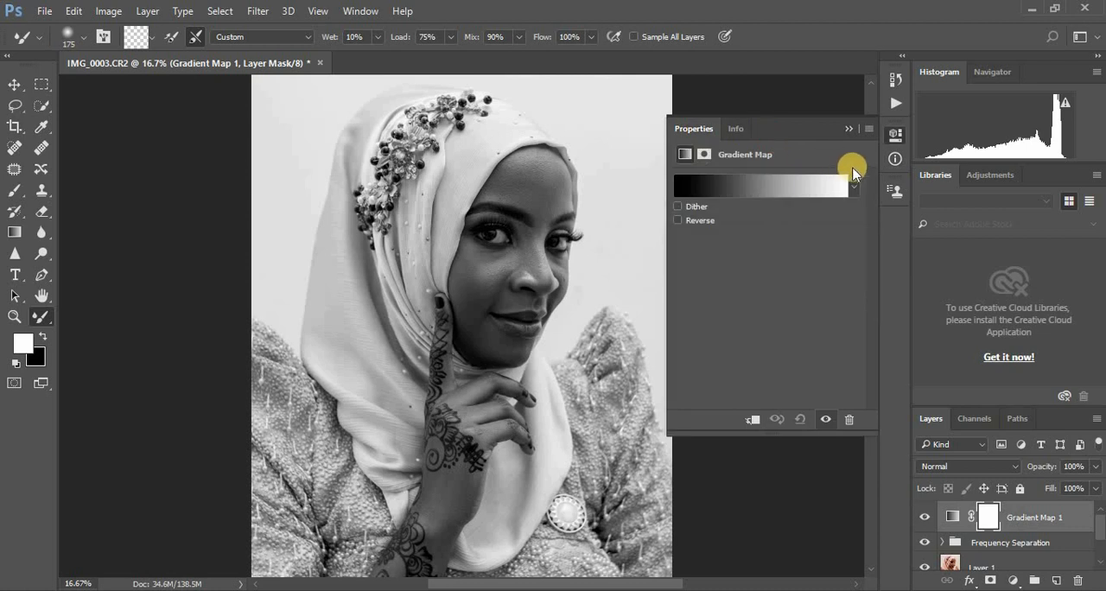
left_click(853, 189)
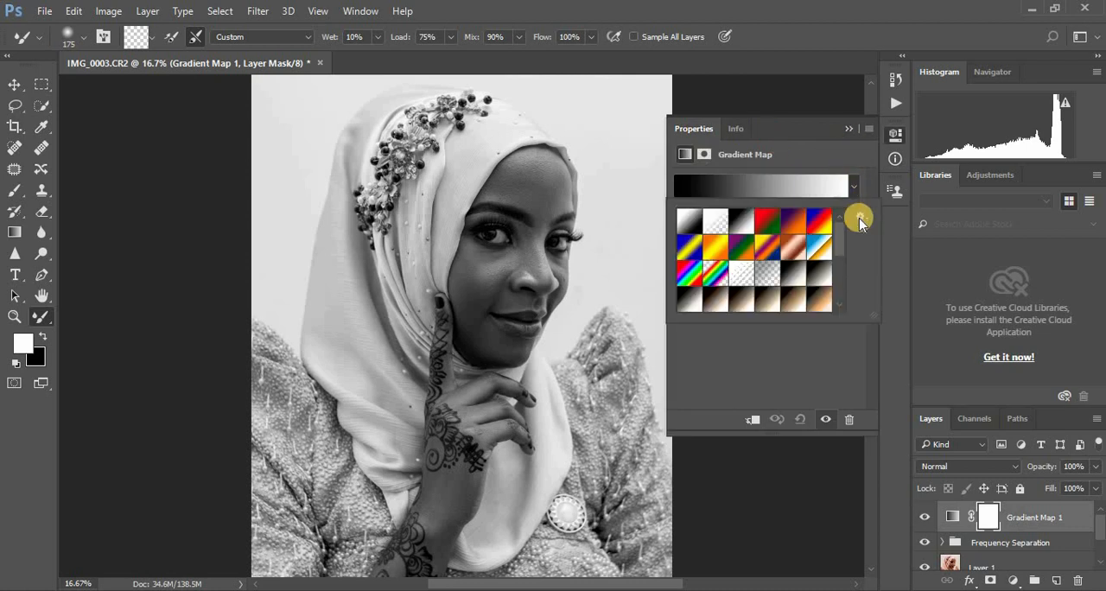
mouse_move(840, 234)
left_mouse_down()
mouse_move(841, 267)
mouse_move(841, 255)
left_mouse_up()
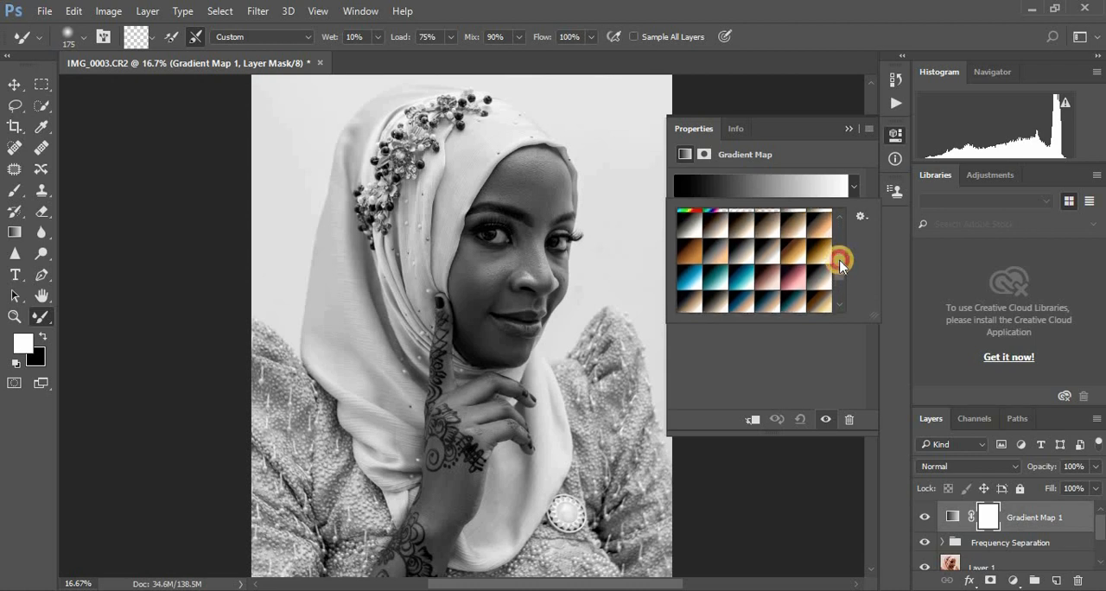
left_click(795, 254)
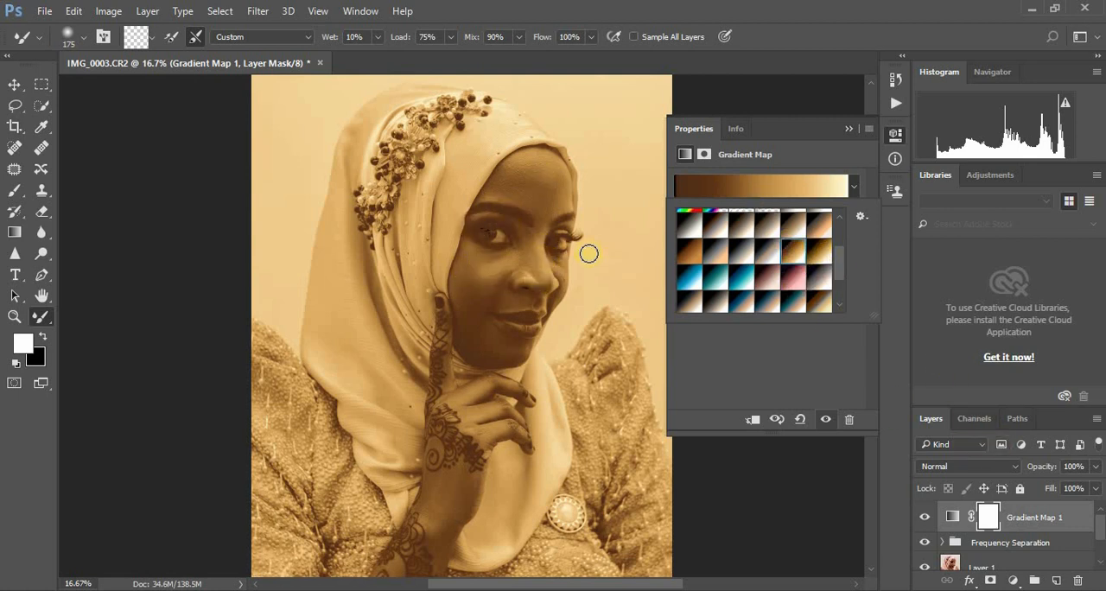
left_click(848, 127)
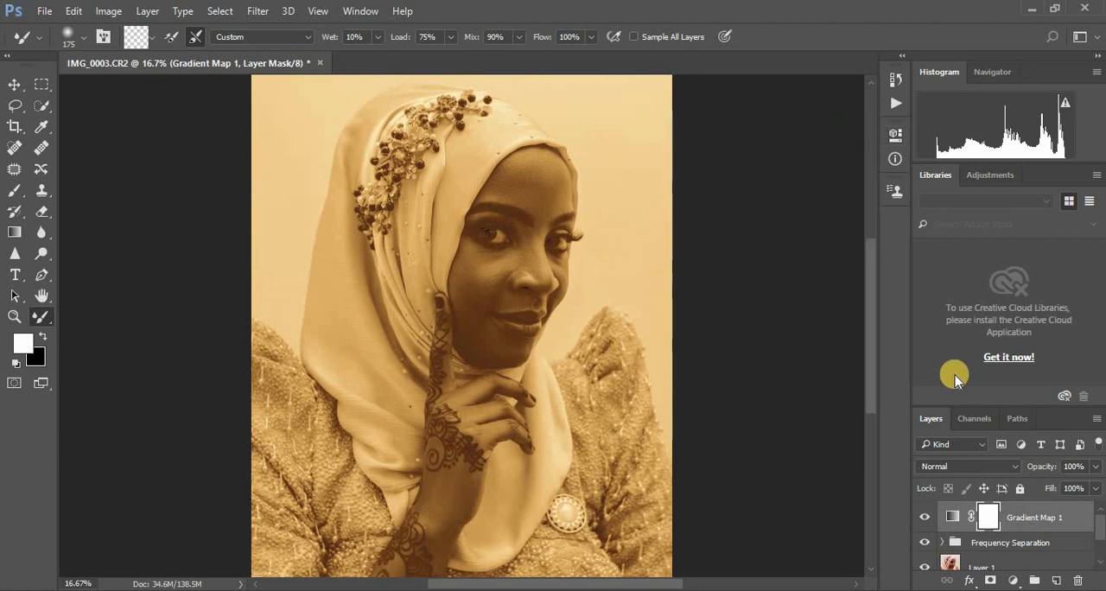
Step: Set Gradient Map 1 to Soft Light blending and reduce its opacity to 23%
left_click(989, 466)
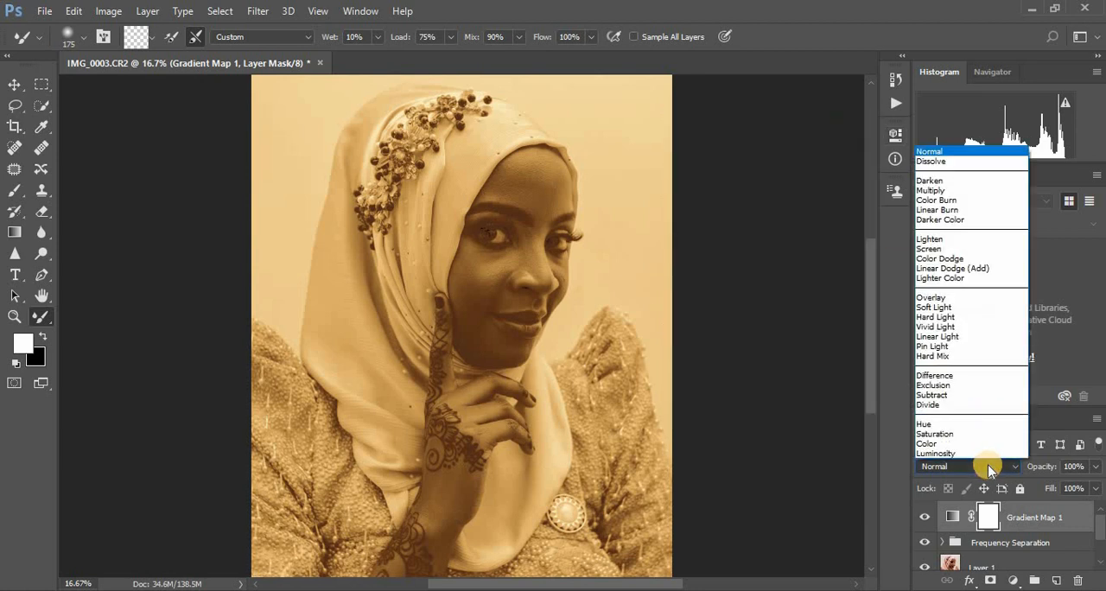
left_click(940, 310)
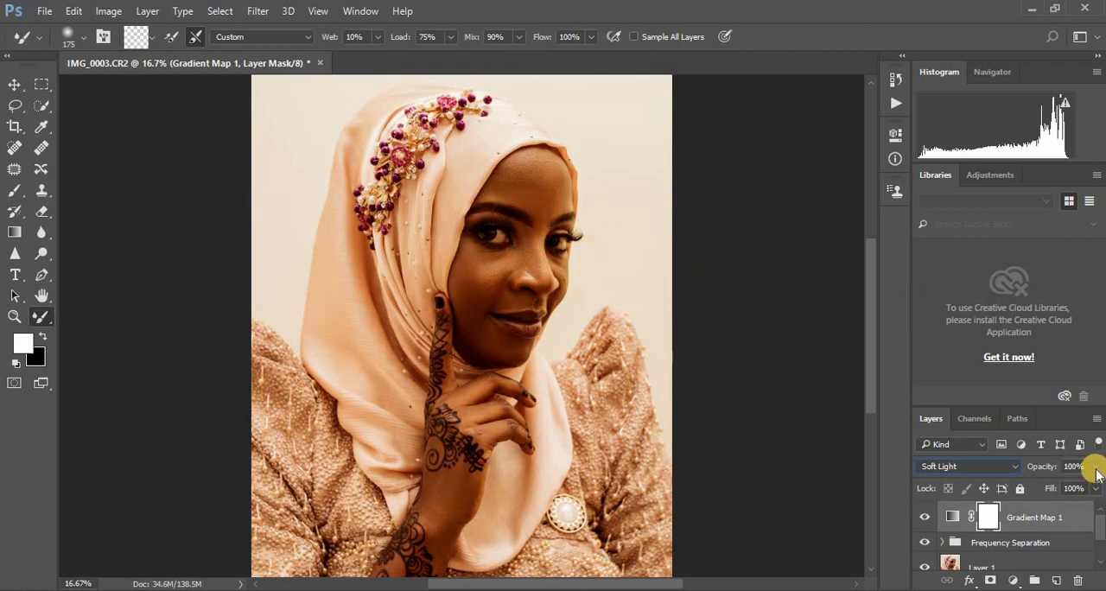
left_click_drag(1095, 467, 1039, 491)
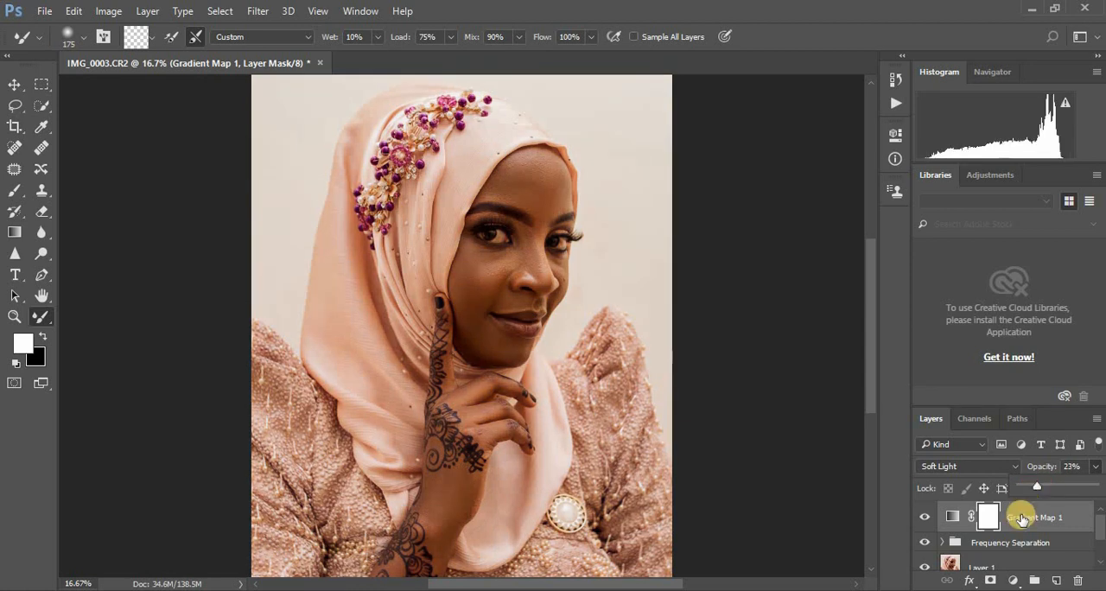
Step: Add a second Gradient Map adjustment layer above the first, using the Gold 2 preset
left_click(1013, 581)
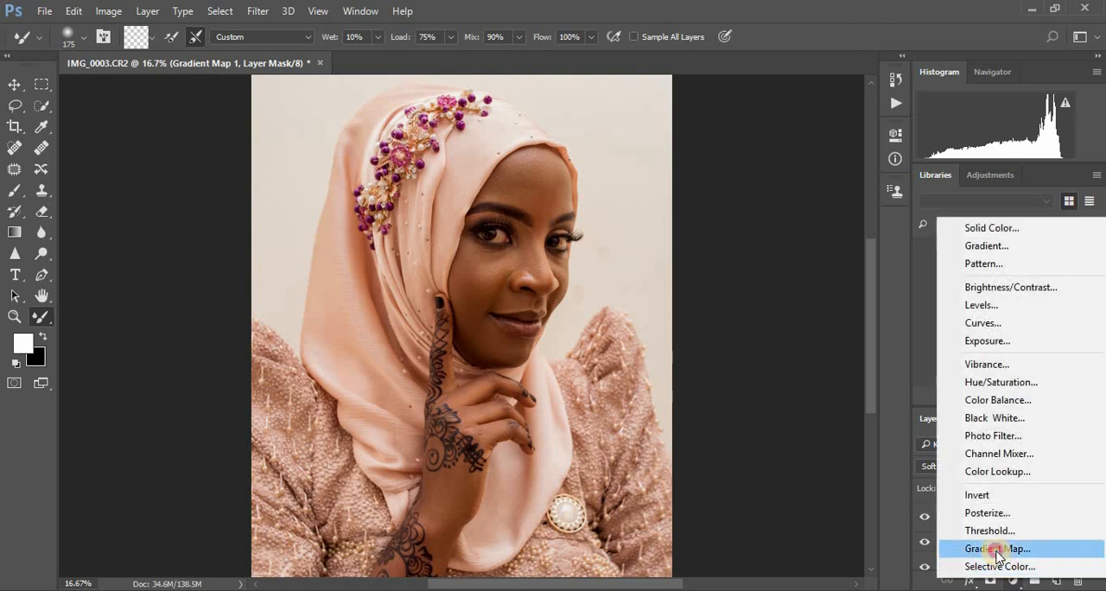
left_click(1005, 545)
left_click(792, 190)
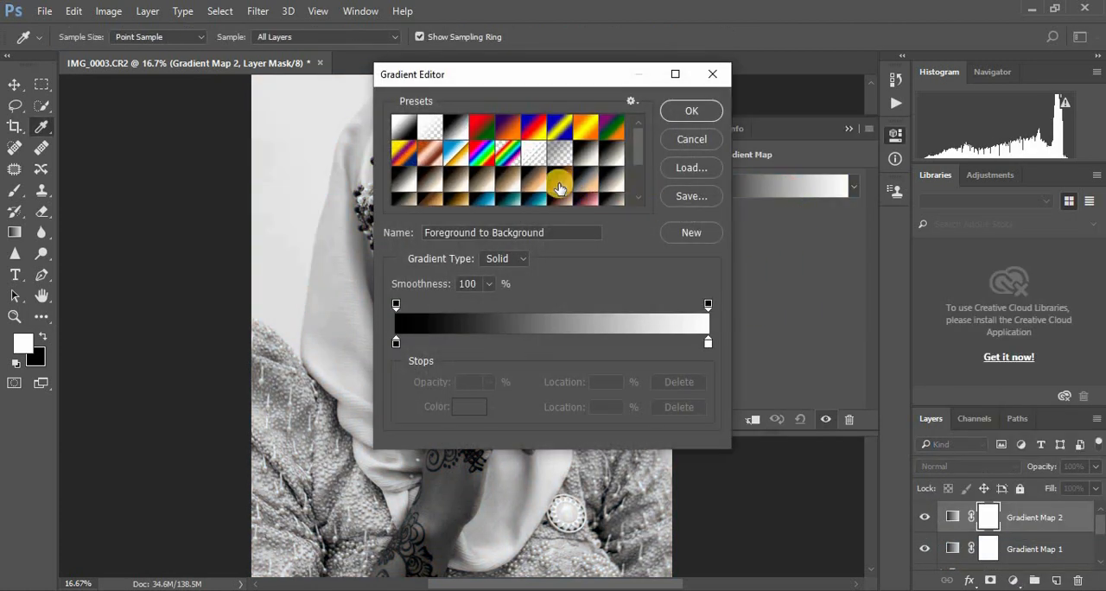
left_click(458, 200)
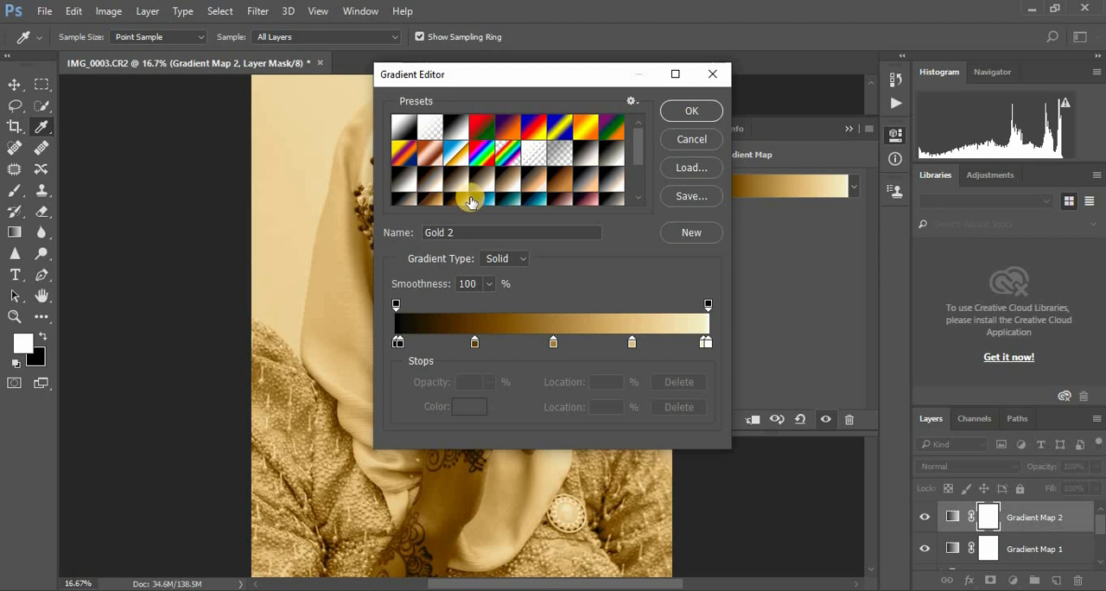
left_click(687, 110)
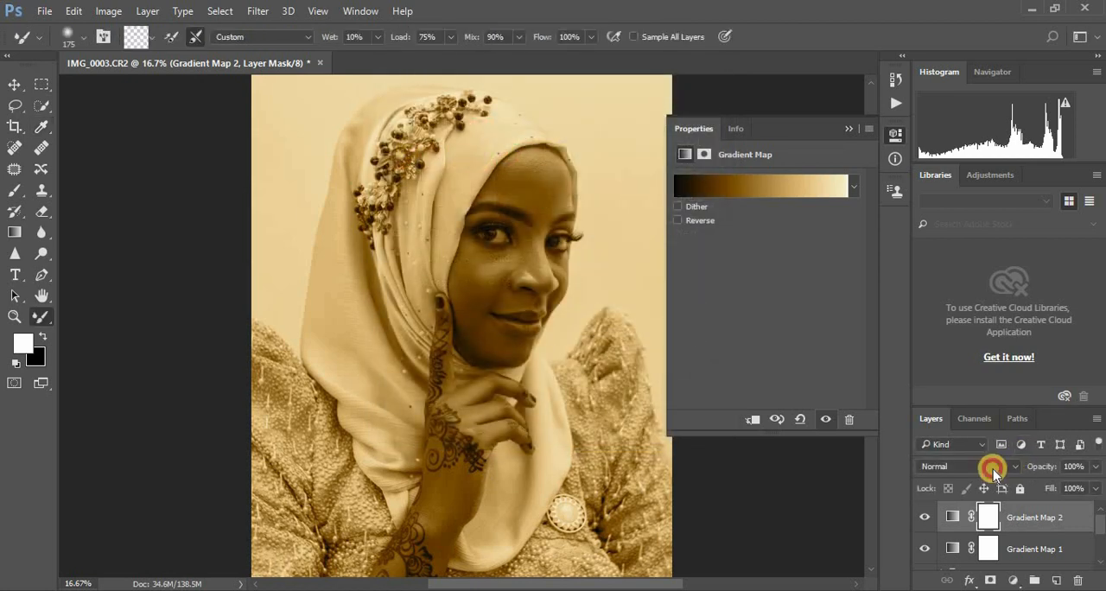
Step: Set Gradient Map 2 to Soft Light blending and reduce its opacity to 18%
left_click(993, 467)
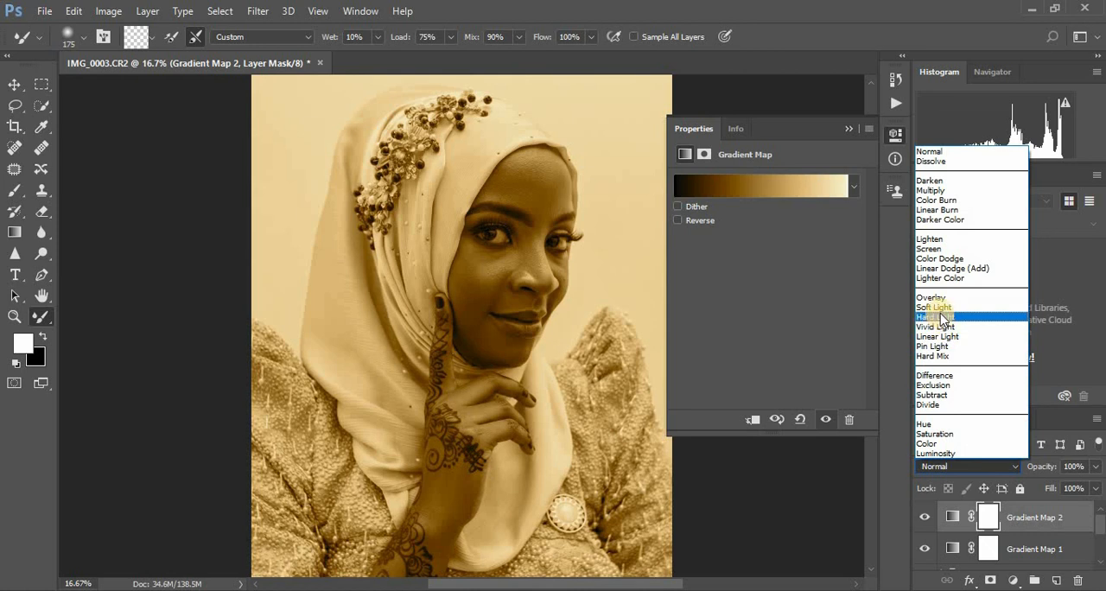
left_click(936, 308)
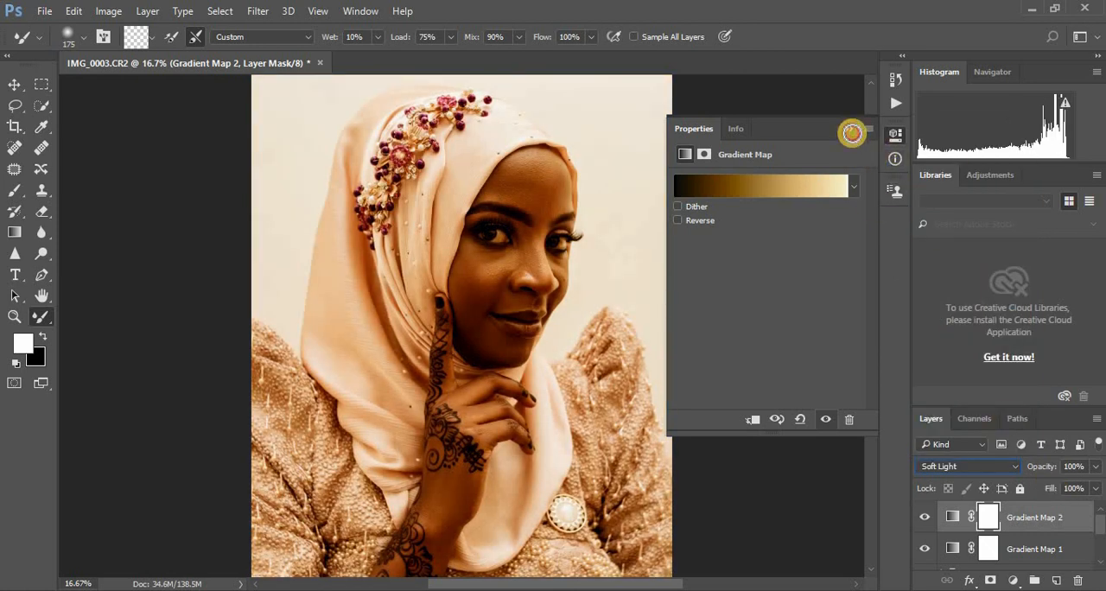
left_click(852, 132)
left_click(1095, 467)
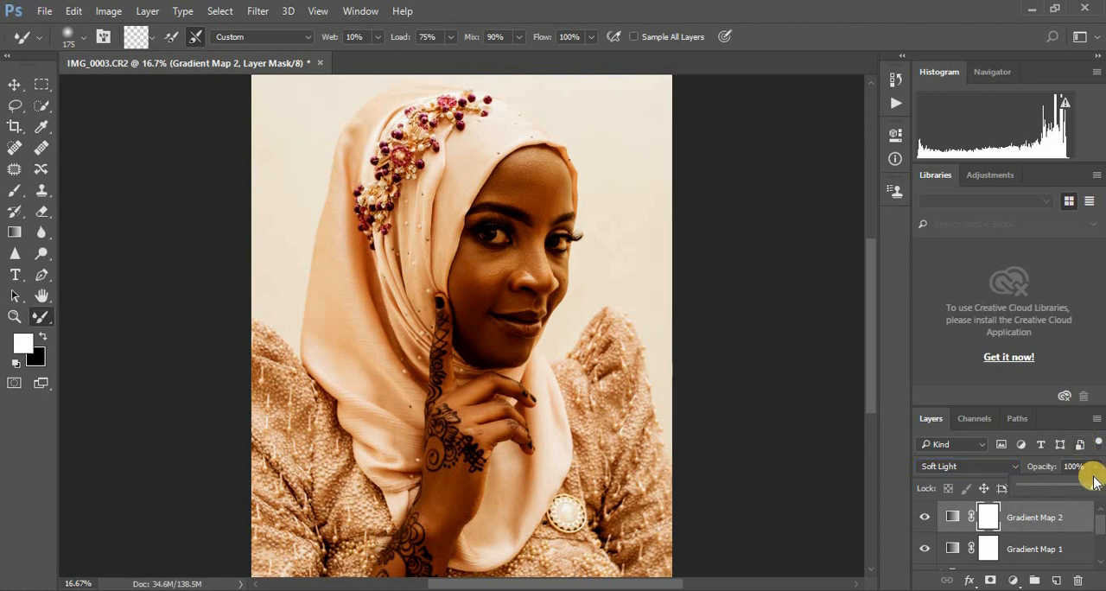
left_click_drag(1094, 481, 1035, 491)
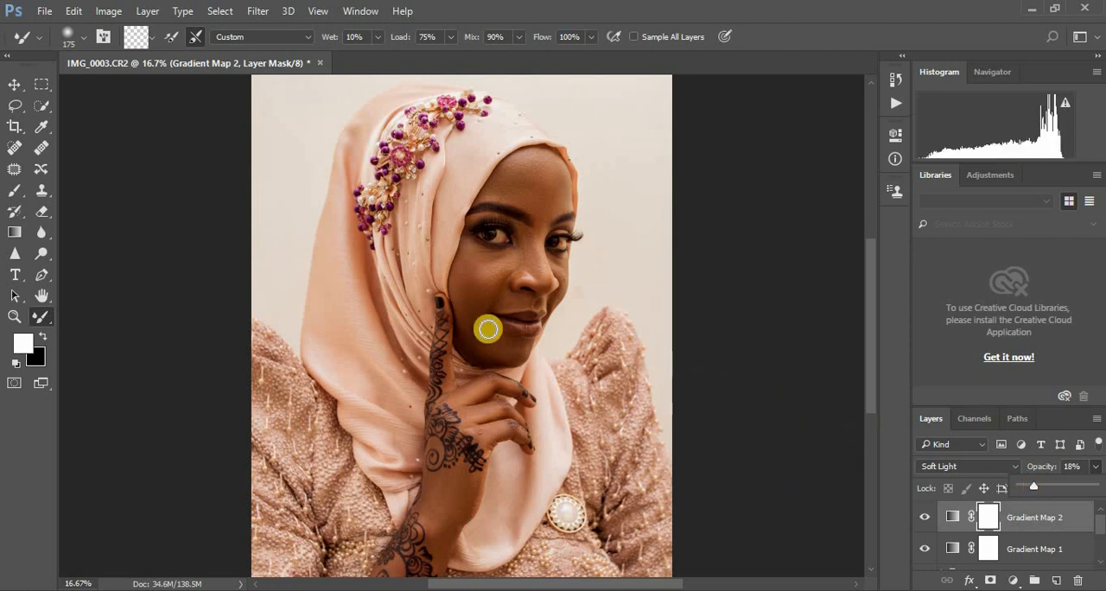
Step: Add a Selective Color adjustment layer and, in the Reds, set Cyan to -15% and Magenta to -6%, adjusting Yellow slightly
left_click(1011, 578)
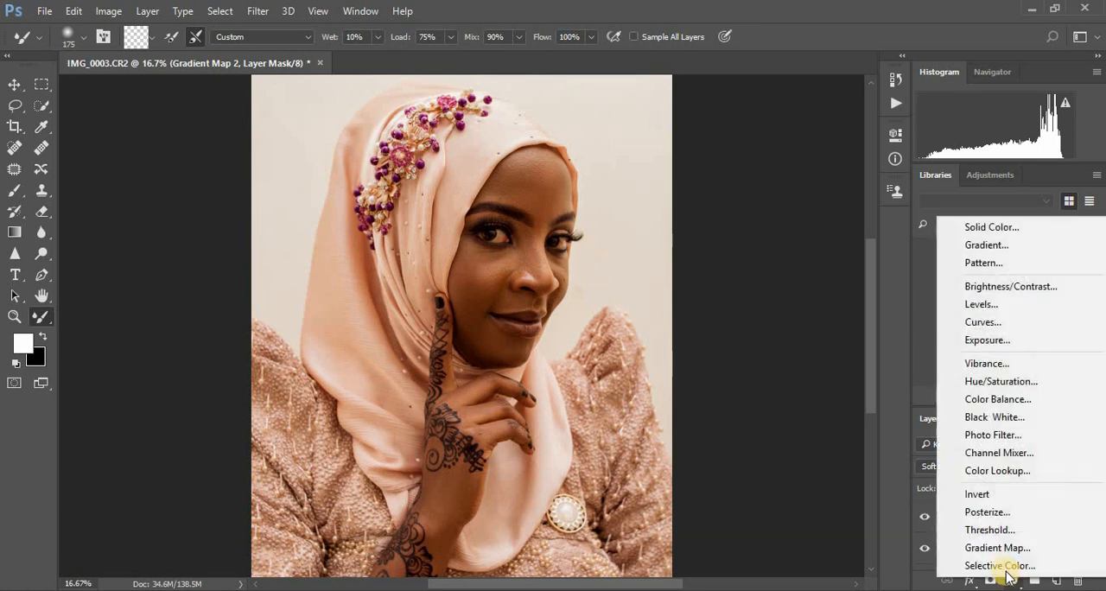
left_click(1004, 567)
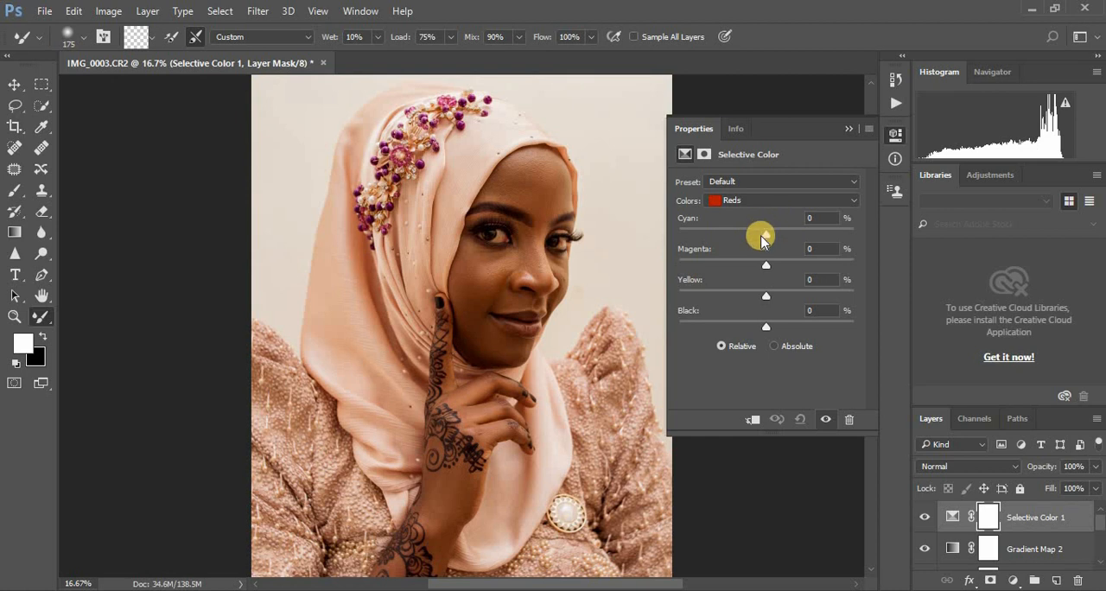
left_click(755, 262)
left_click_drag(756, 266, 760, 265)
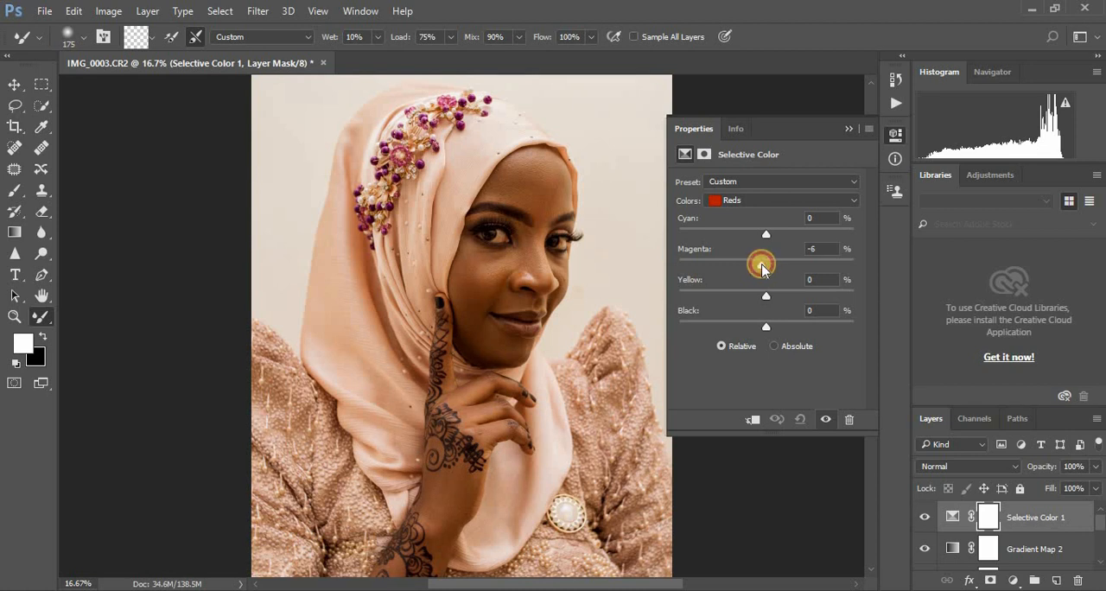
left_click_drag(766, 234, 754, 237)
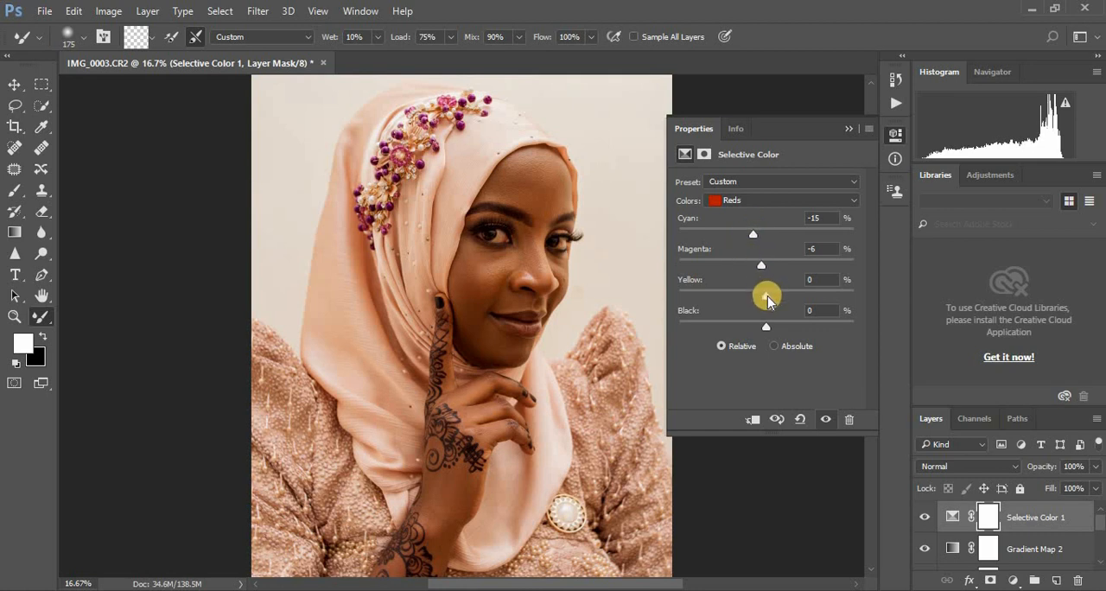
mouse_move(768, 297)
left_mouse_down()
mouse_move(862, 295)
mouse_move(731, 292)
mouse_move(764, 302)
left_mouse_up()
left_click(847, 128)
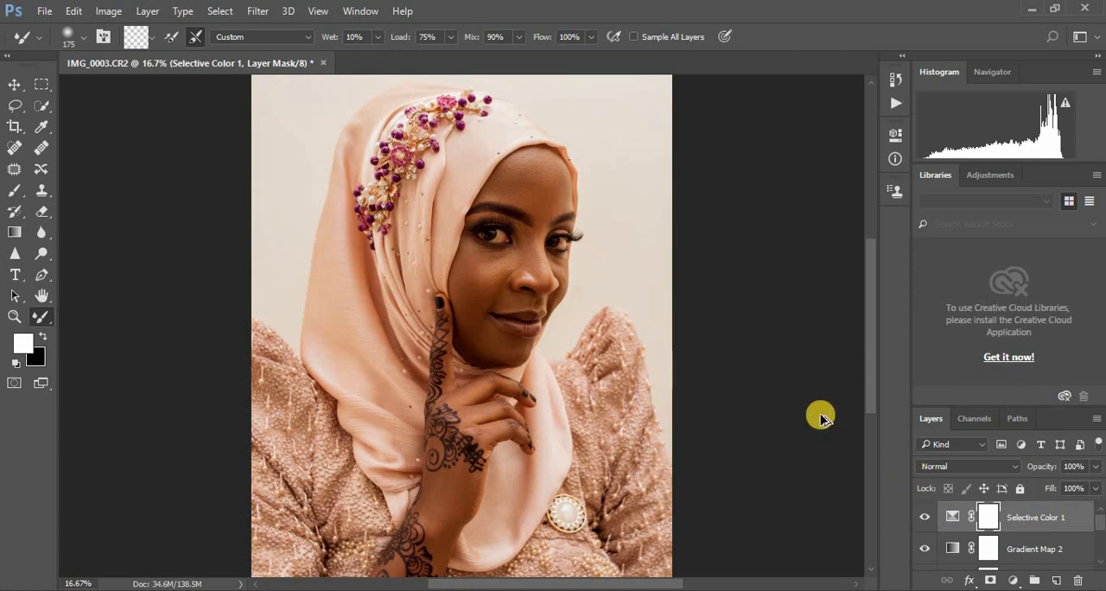
Step: Stamp all visible layers into a new layer at the top of the stack and duplicate it
key("ctrl+alt+shift+e")
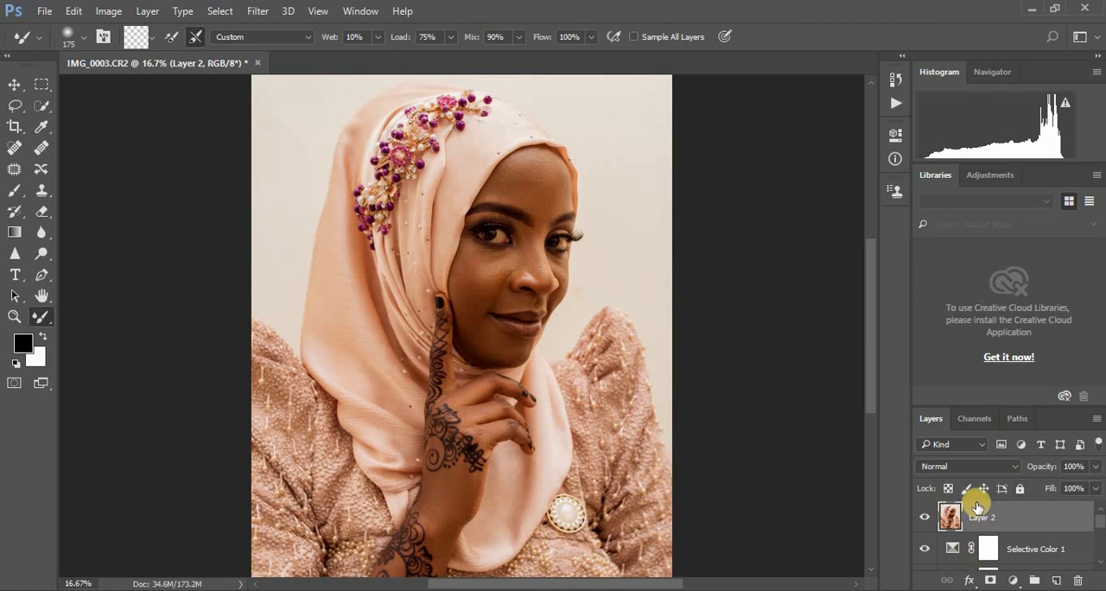
key("ctrl+j")
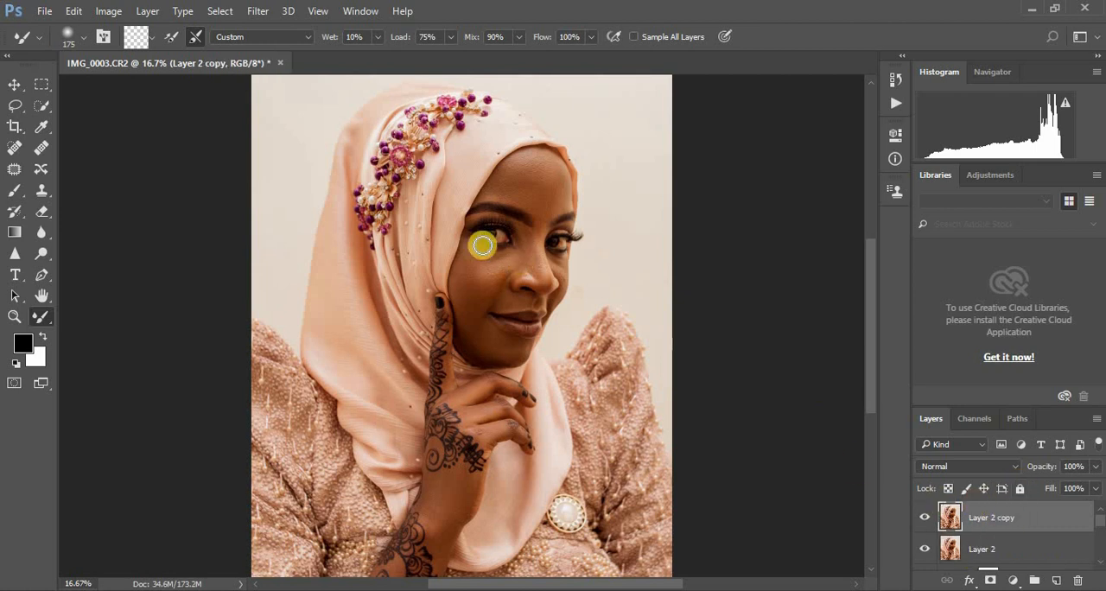
Step: Open Layer 2 copy in the Camera Raw Filter and set the Adjustment Brush temperature to -45 for working on the eyes
left_click(267, 12)
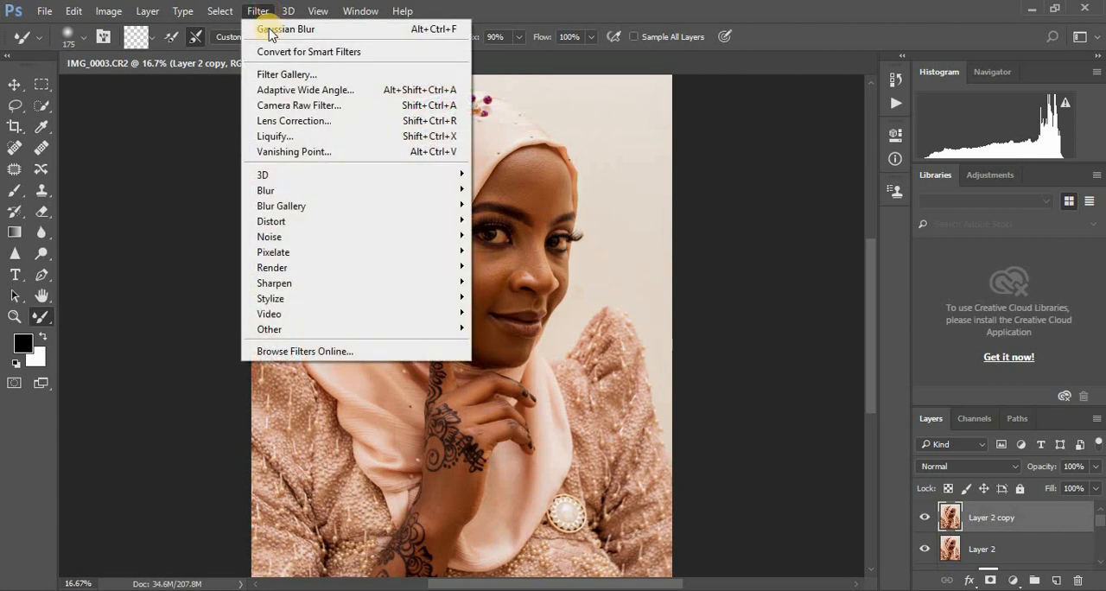
left_click(307, 104)
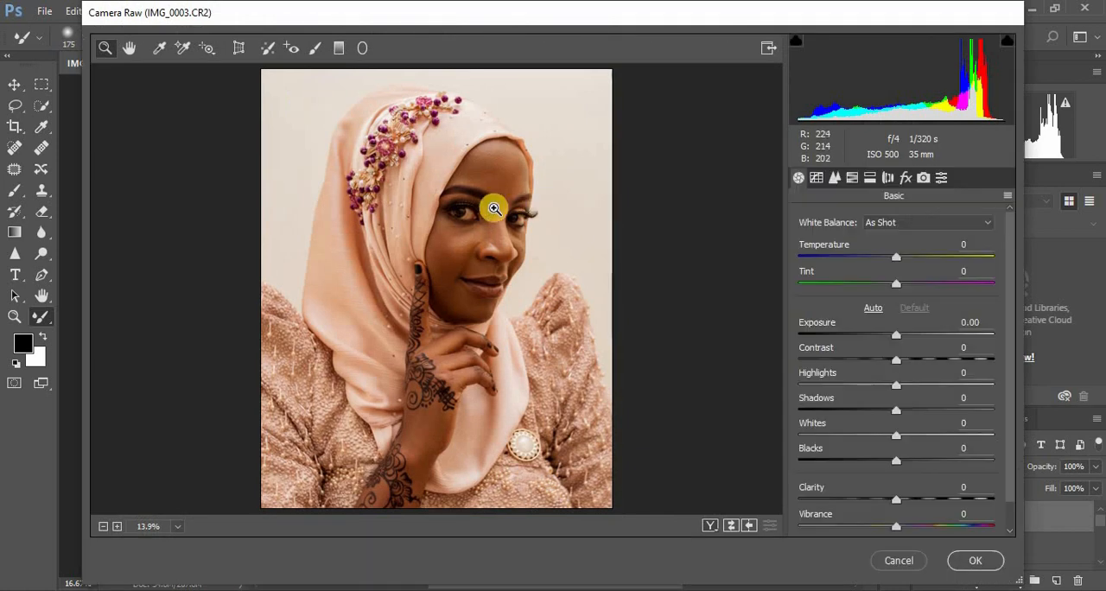
left_click_drag(444, 194, 558, 245)
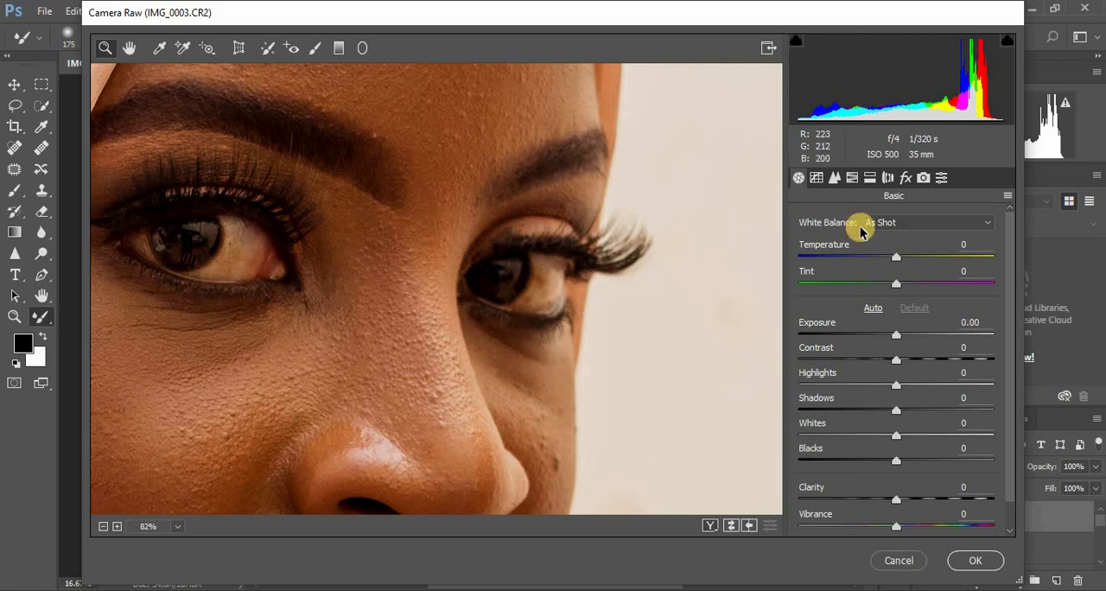
left_click(314, 48)
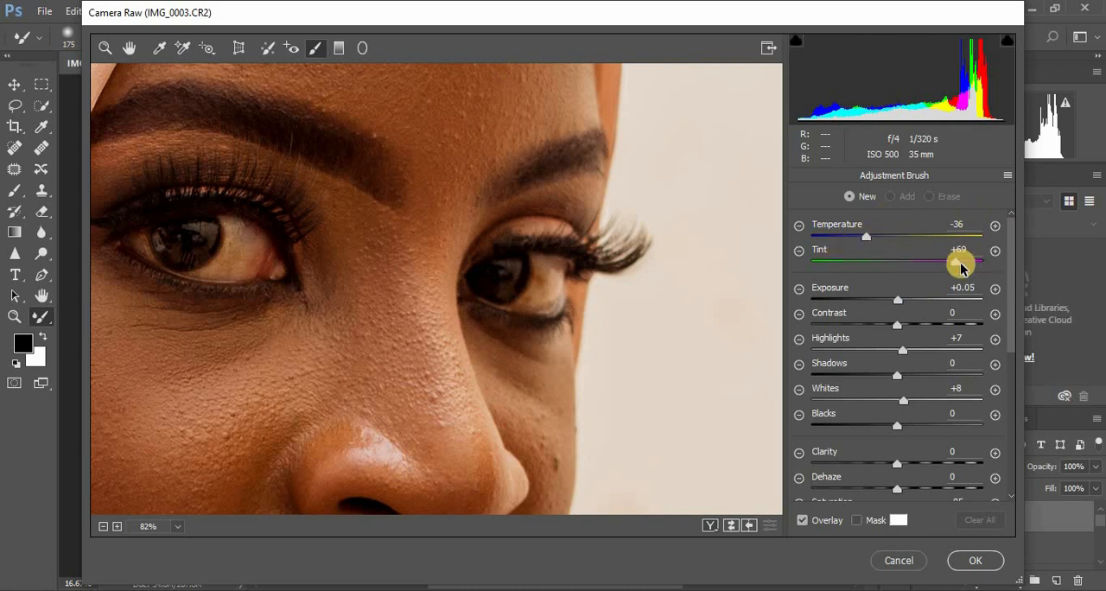
left_click(861, 241)
left_click_drag(861, 241, 858, 241)
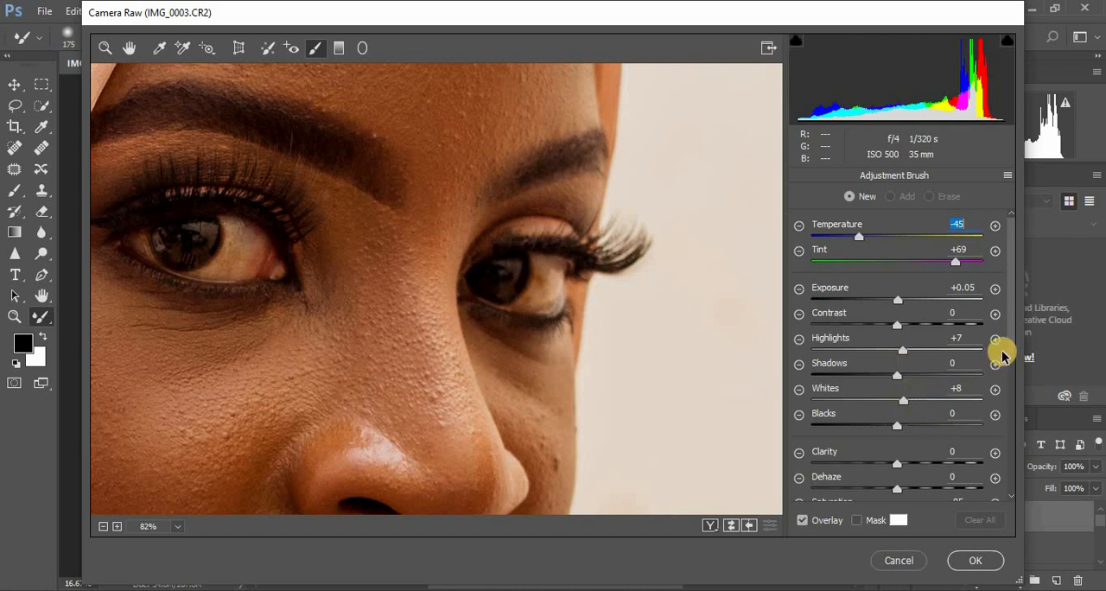
left_click_drag(1012, 340, 1013, 388)
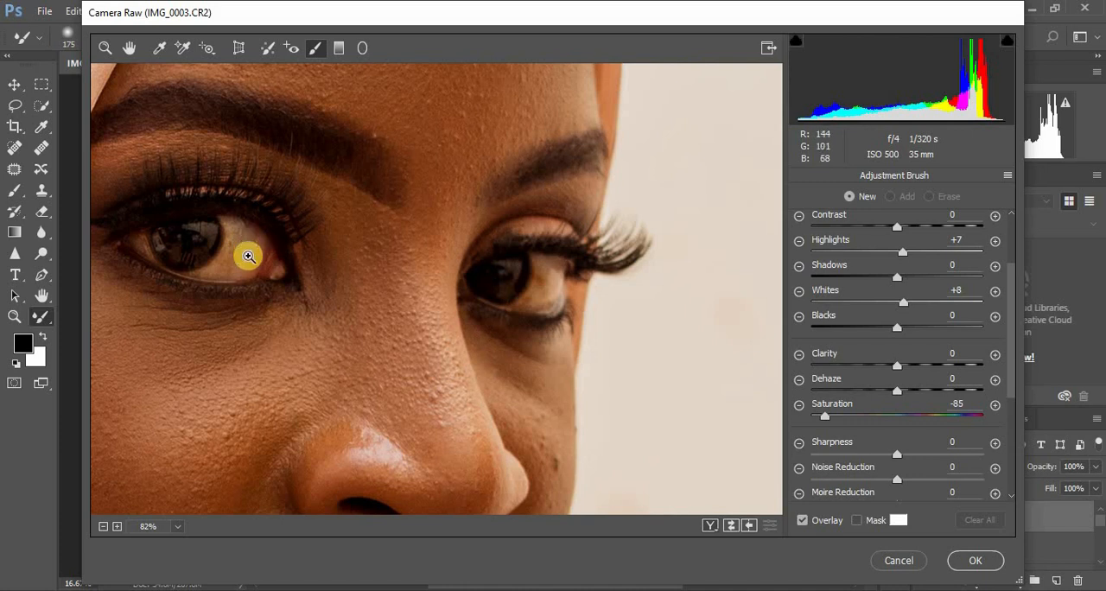
left_click(249, 256, "ctrl")
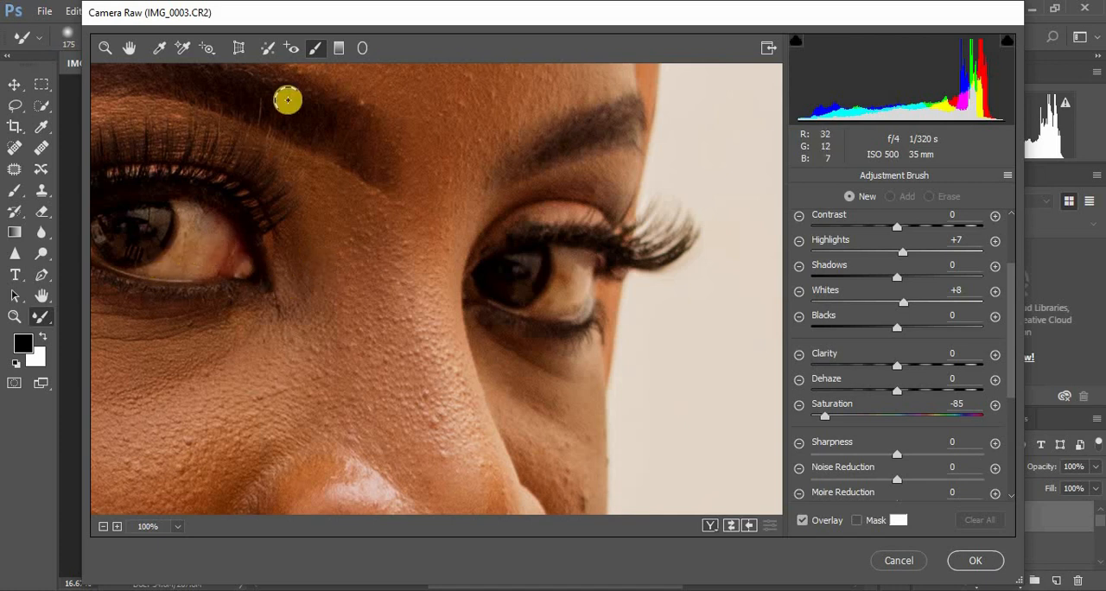
key("ctrl+minus")
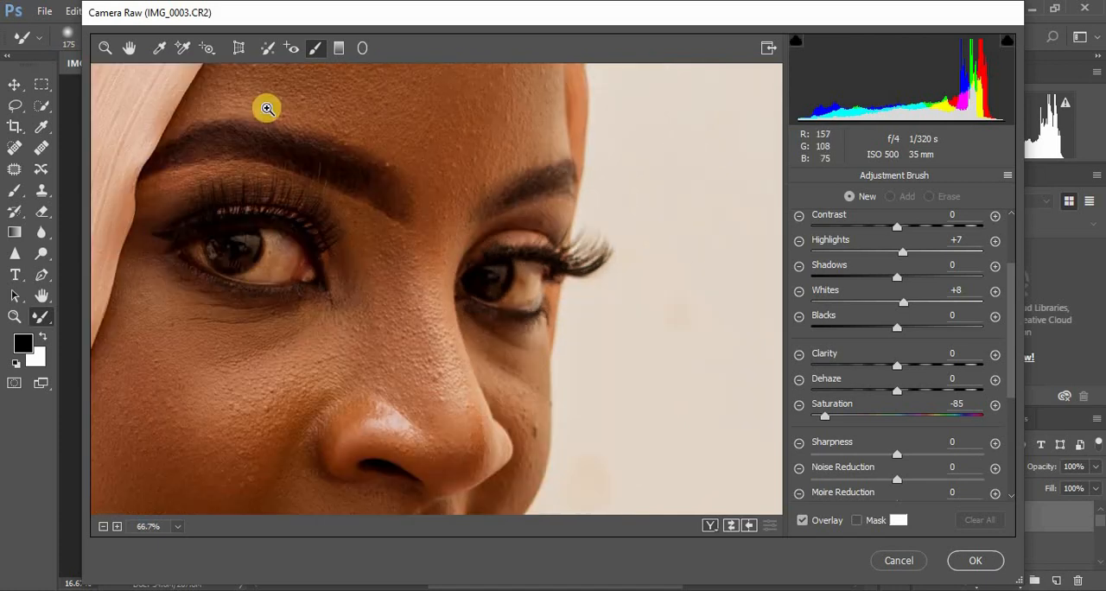
Step: Paint the Adjustment Brush correction over the white of the nearer eye on both sides of the iris
left_click(103, 54)
left_click_drag(163, 219, 386, 329)
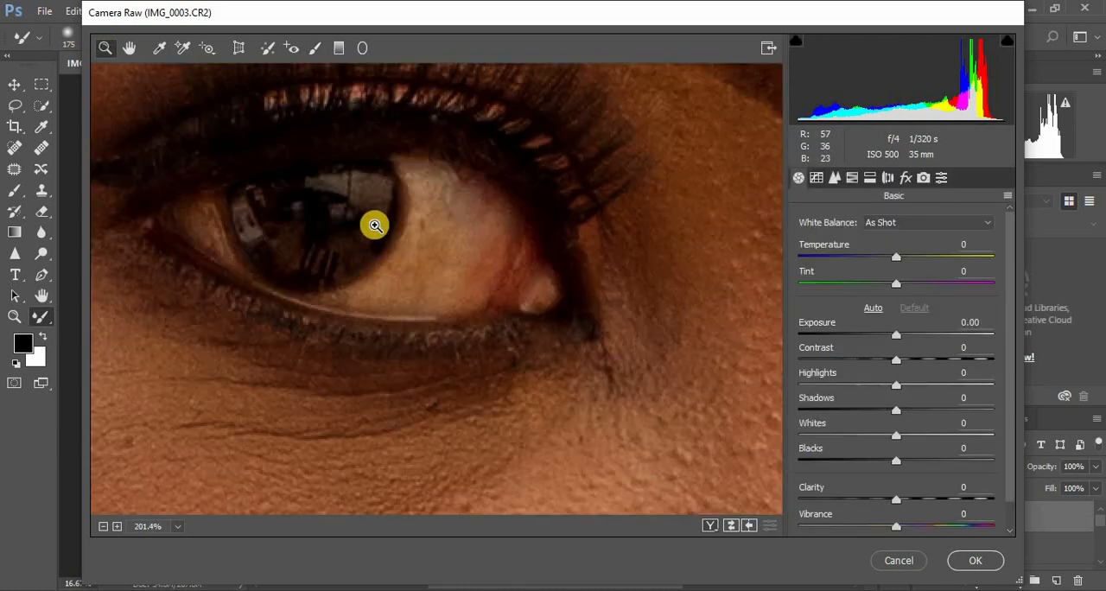
left_click(313, 54)
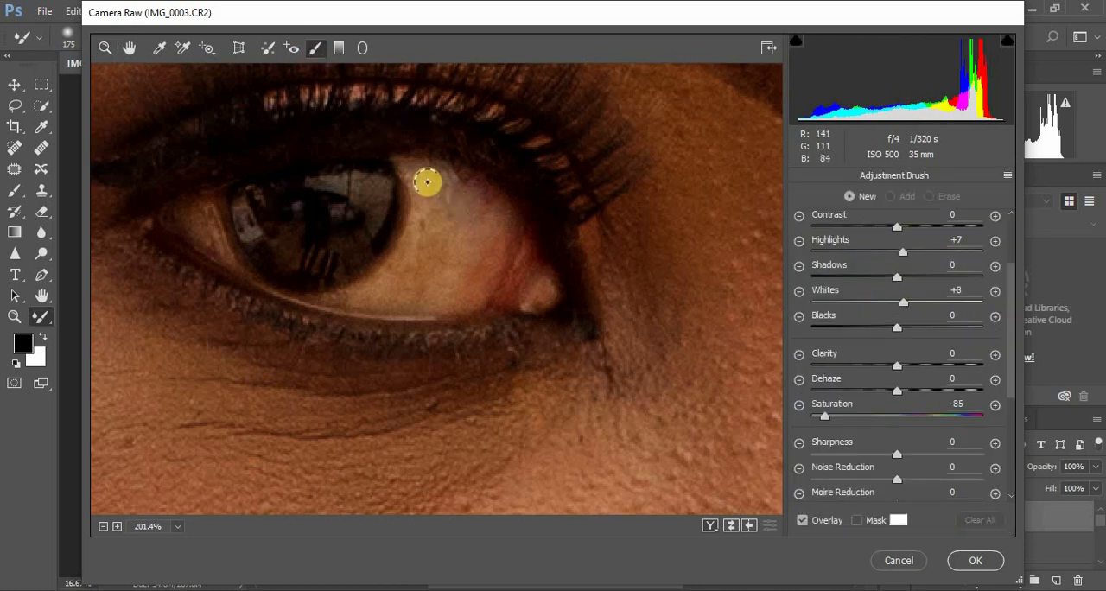
mouse_move(418, 171)
left_mouse_down()
mouse_move(434, 215)
mouse_move(373, 294)
mouse_move(476, 262)
mouse_move(477, 216)
mouse_move(451, 256)
mouse_move(414, 180)
mouse_move(420, 166)
mouse_move(499, 218)
mouse_move(499, 236)
mouse_move(459, 284)
mouse_move(506, 264)
left_mouse_up()
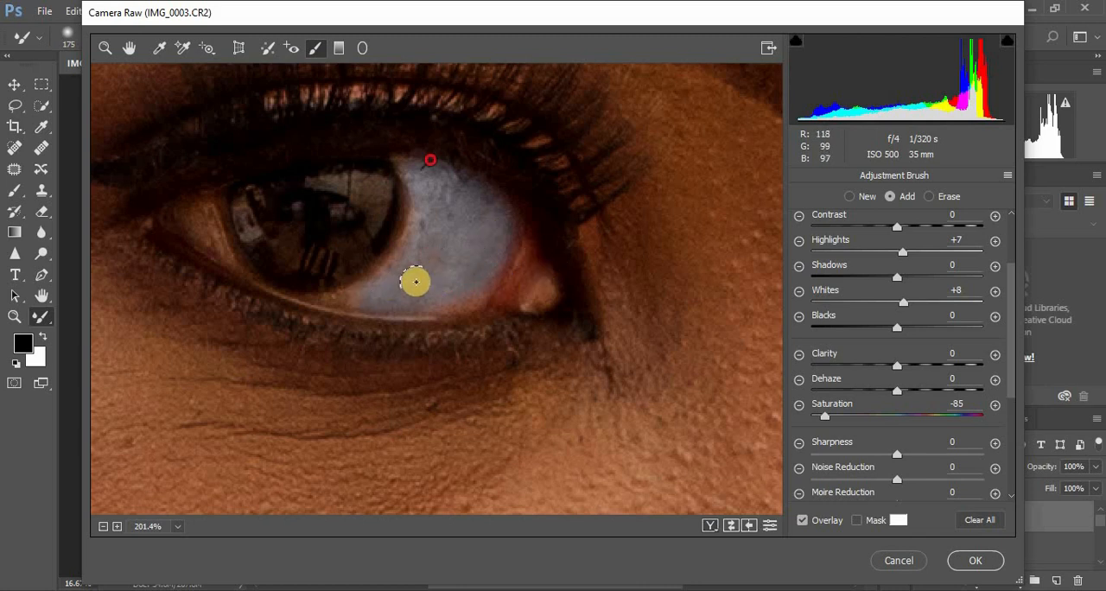
mouse_move(474, 288)
left_mouse_down()
mouse_move(410, 289)
mouse_move(436, 233)
mouse_move(410, 154)
left_mouse_up()
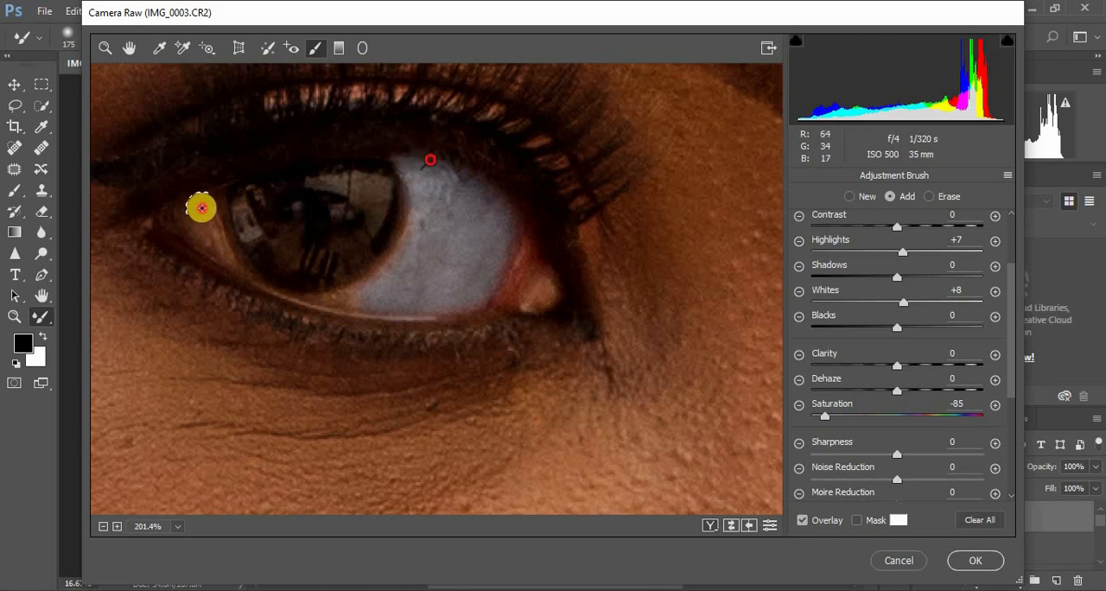
mouse_move(202, 207)
left_mouse_down()
mouse_move(211, 242)
mouse_move(185, 213)
mouse_move(228, 256)
mouse_move(188, 210)
mouse_move(223, 247)
mouse_move(201, 186)
left_mouse_up()
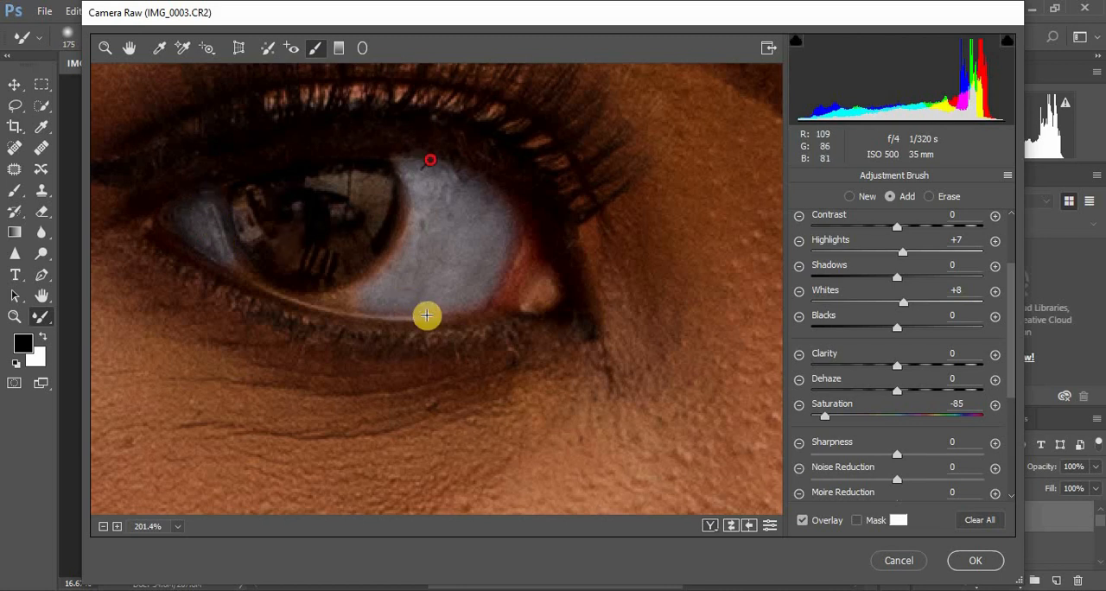
Step: Extend the brush correction along the iris edge and lower rim of the nearer eye, filling the remaining white areas
mouse_move(365, 296)
left_mouse_down()
mouse_move(325, 300)
mouse_move(386, 280)
mouse_move(415, 247)
mouse_move(418, 236)
mouse_move(386, 270)
mouse_move(411, 227)
mouse_move(410, 172)
left_mouse_up()
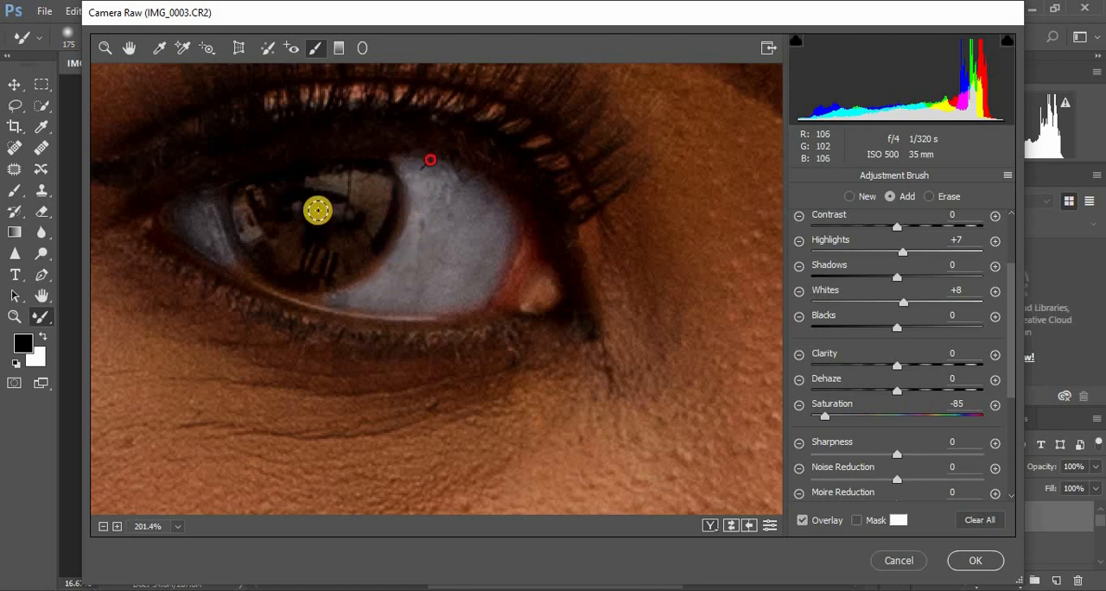
mouse_move(248, 197)
left_mouse_down()
mouse_move(270, 245)
mouse_move(247, 275)
left_mouse_up()
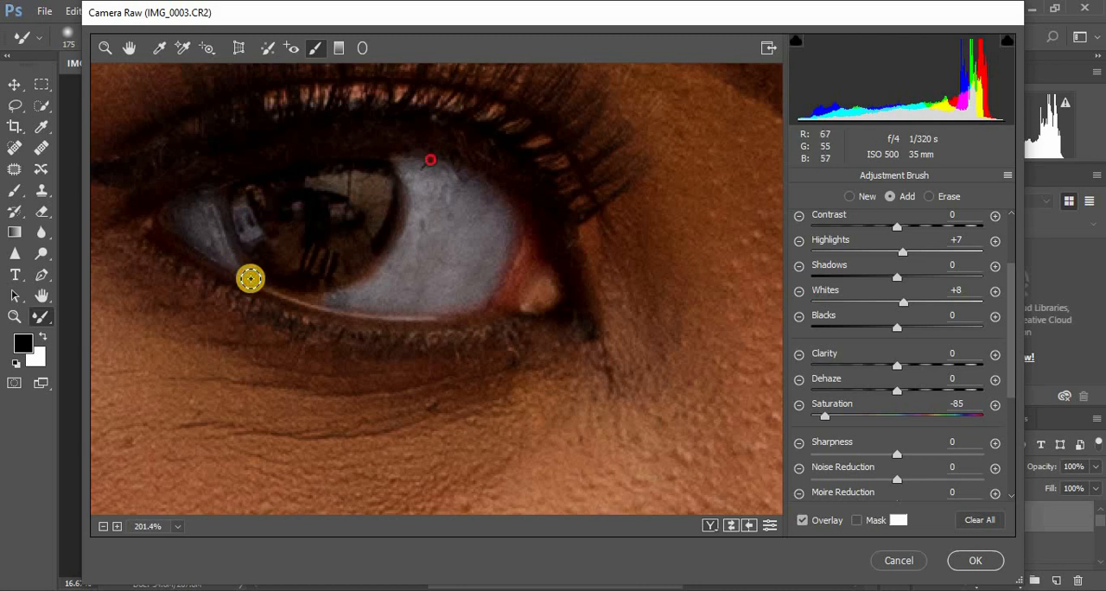
left_click_drag(320, 296, 247, 274)
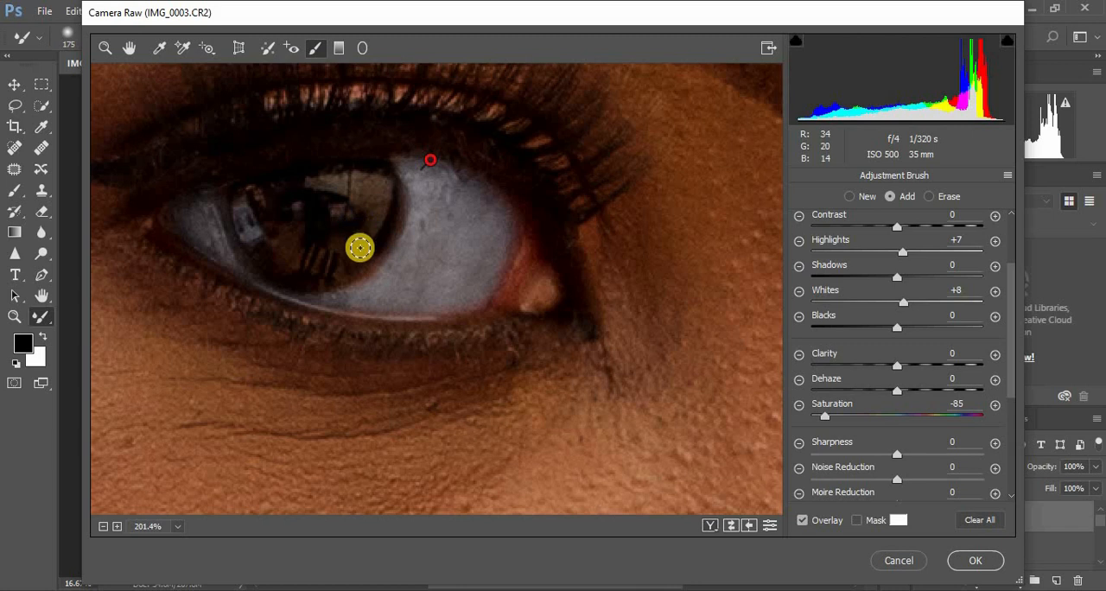
mouse_move(383, 264)
left_mouse_down()
mouse_move(403, 240)
mouse_move(413, 188)
mouse_move(400, 159)
mouse_move(505, 216)
mouse_move(490, 191)
mouse_move(502, 208)
mouse_move(501, 239)
mouse_move(442, 298)
mouse_move(356, 294)
mouse_move(391, 252)
left_mouse_up()
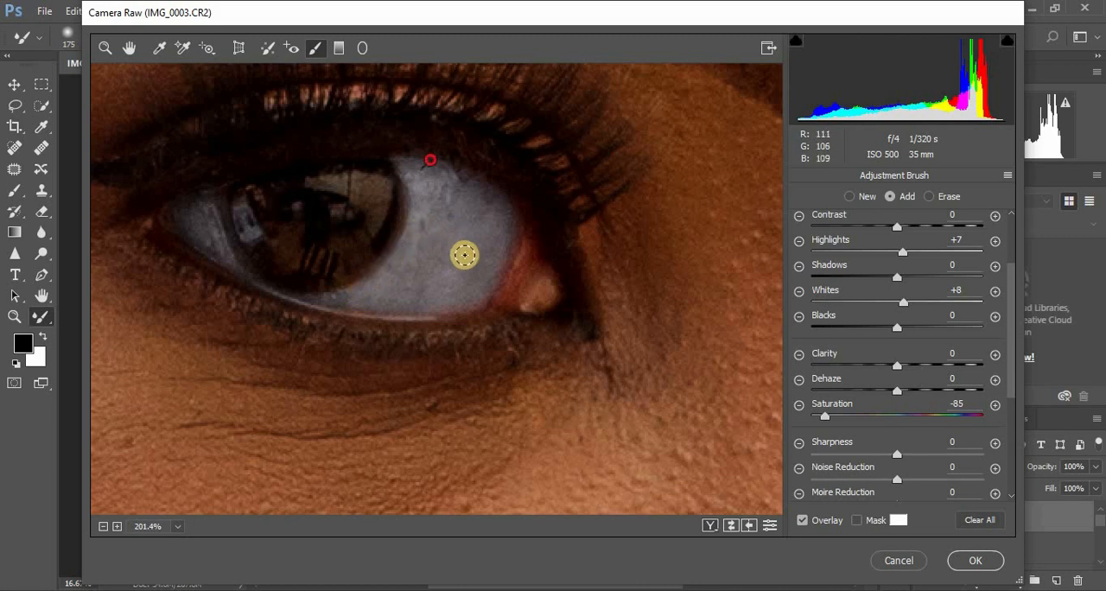
mouse_move(192, 223)
left_mouse_down()
mouse_move(181, 210)
mouse_move(212, 233)
left_mouse_up()
key("ctrl+minus")
key("ctrl+minus")
key("ctrl+minus")
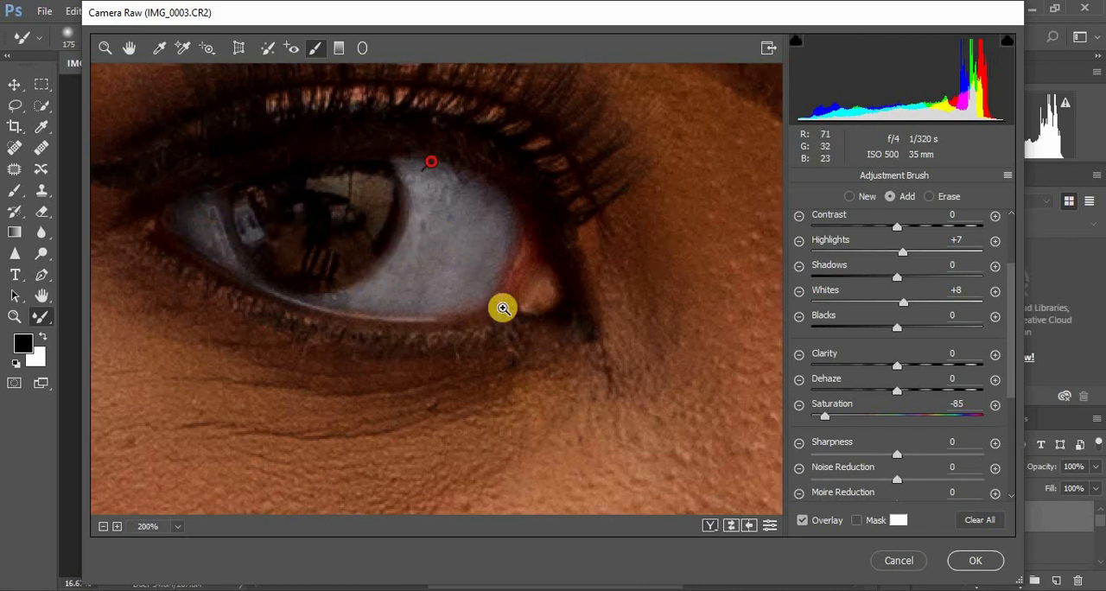
key("ctrl+minus")
key("ctrl+minus")
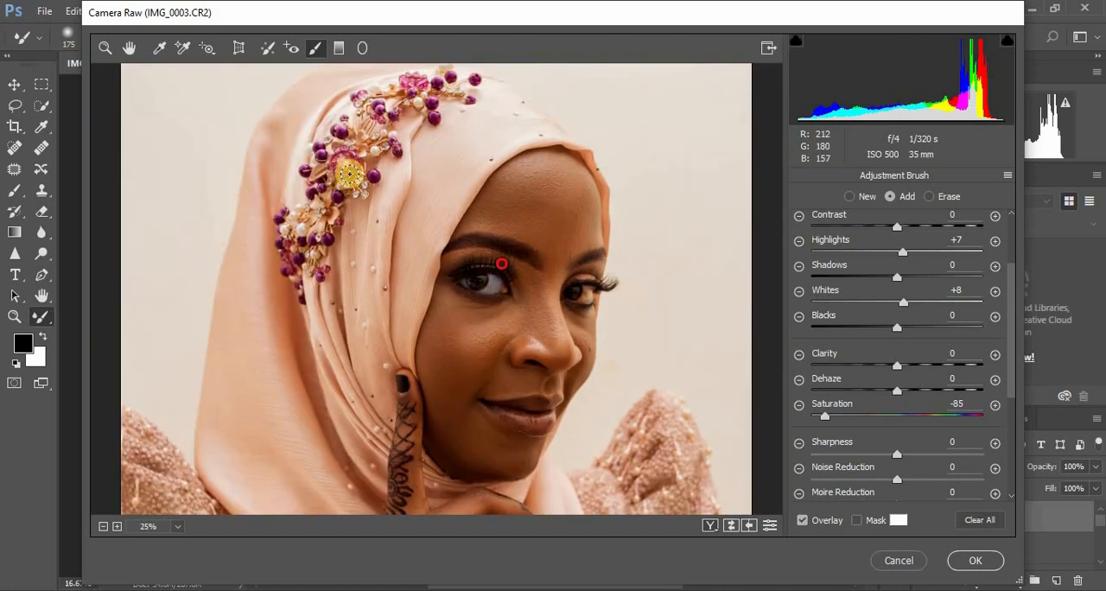
Step: Paint the same Adjustment Brush correction over the white of the farther eye, including its lower edge
left_click(104, 48)
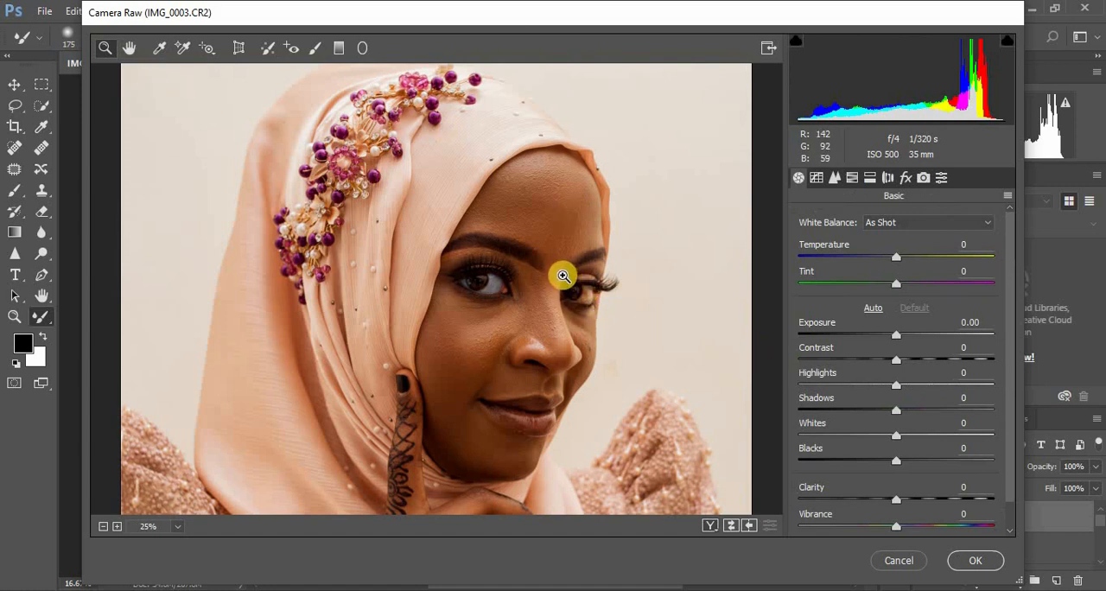
left_click_drag(564, 276, 617, 317)
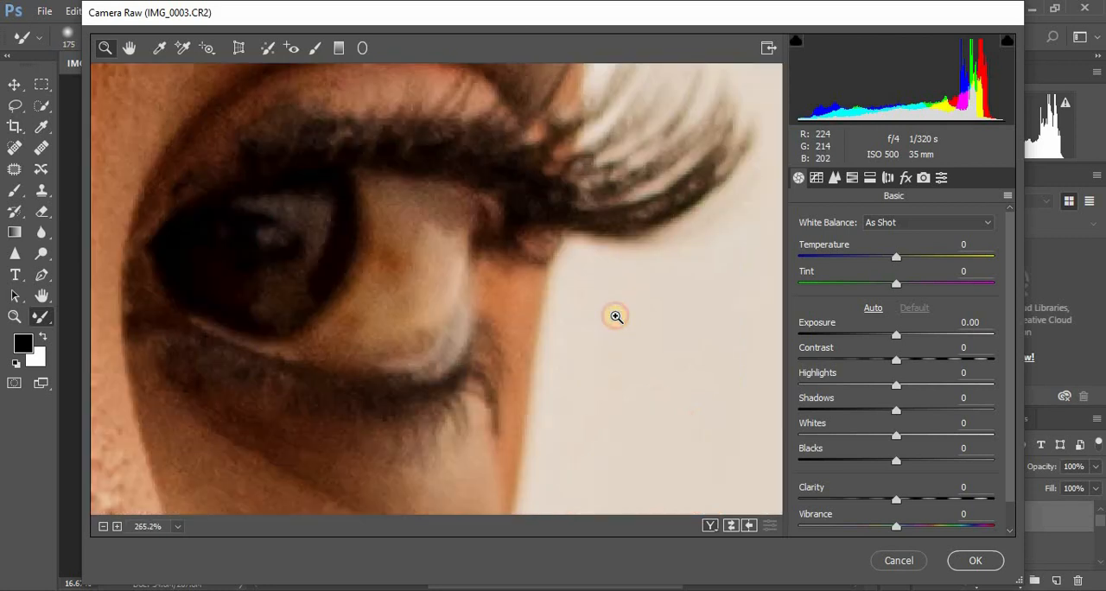
left_click(314, 48)
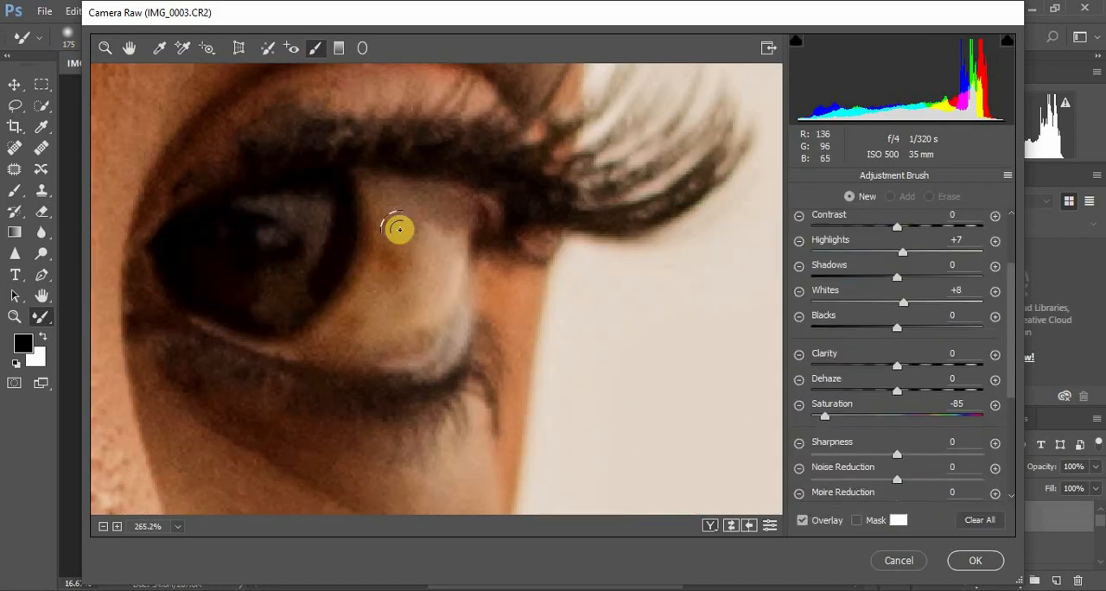
mouse_move(399, 229)
left_mouse_down()
mouse_move(390, 288)
mouse_move(330, 336)
mouse_move(402, 331)
mouse_move(449, 273)
mouse_move(446, 222)
mouse_move(395, 201)
mouse_move(418, 201)
mouse_move(454, 213)
mouse_move(414, 313)
mouse_move(418, 259)
mouse_move(397, 218)
mouse_move(397, 240)
mouse_move(392, 225)
mouse_move(370, 273)
mouse_move(375, 177)
mouse_move(385, 220)
mouse_move(369, 285)
mouse_move(331, 329)
mouse_move(420, 337)
mouse_move(455, 326)
mouse_move(427, 347)
mouse_move(378, 344)
mouse_move(385, 249)
mouse_move(368, 180)
mouse_move(368, 260)
mouse_move(353, 296)
mouse_move(295, 346)
mouse_move(336, 347)
mouse_move(287, 346)
mouse_move(325, 328)
mouse_move(376, 269)
mouse_move(360, 272)
mouse_move(263, 206)
mouse_move(320, 211)
mouse_move(298, 258)
mouse_move(297, 237)
mouse_move(267, 236)
mouse_move(323, 210)
mouse_move(297, 275)
mouse_move(313, 212)
mouse_move(262, 207)
mouse_move(292, 222)
mouse_move(271, 229)
mouse_move(254, 198)
mouse_move(360, 230)
mouse_move(341, 211)
mouse_move(365, 188)
left_mouse_up()
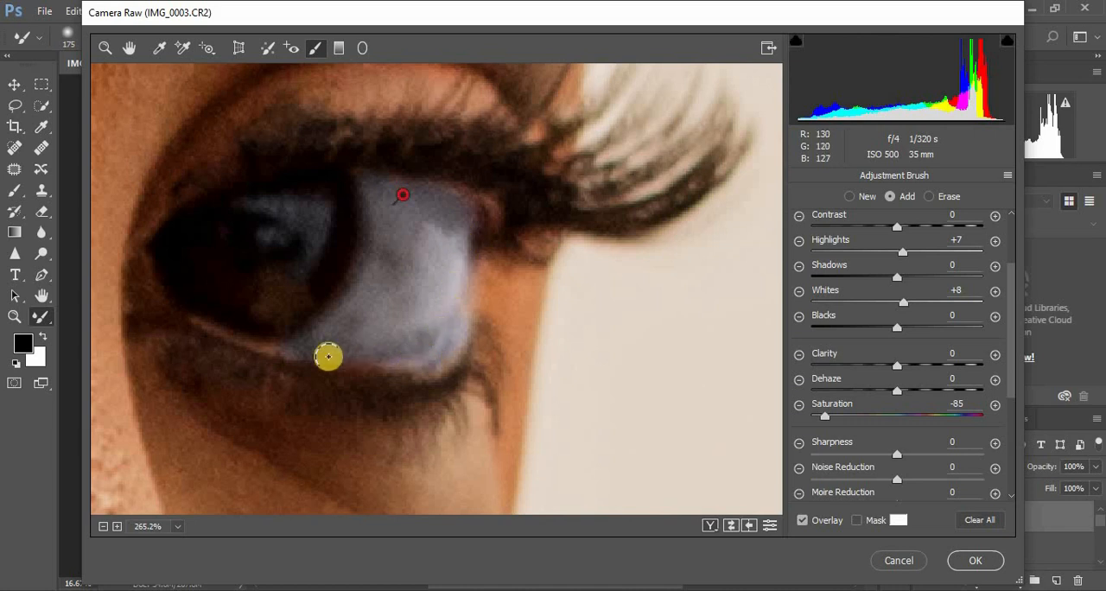
left_click_drag(329, 357, 418, 334)
key("ctrl+minus")
key("ctrl+minus")
key("ctrl+minus")
key("ctrl+minus")
key("ctrl+minus")
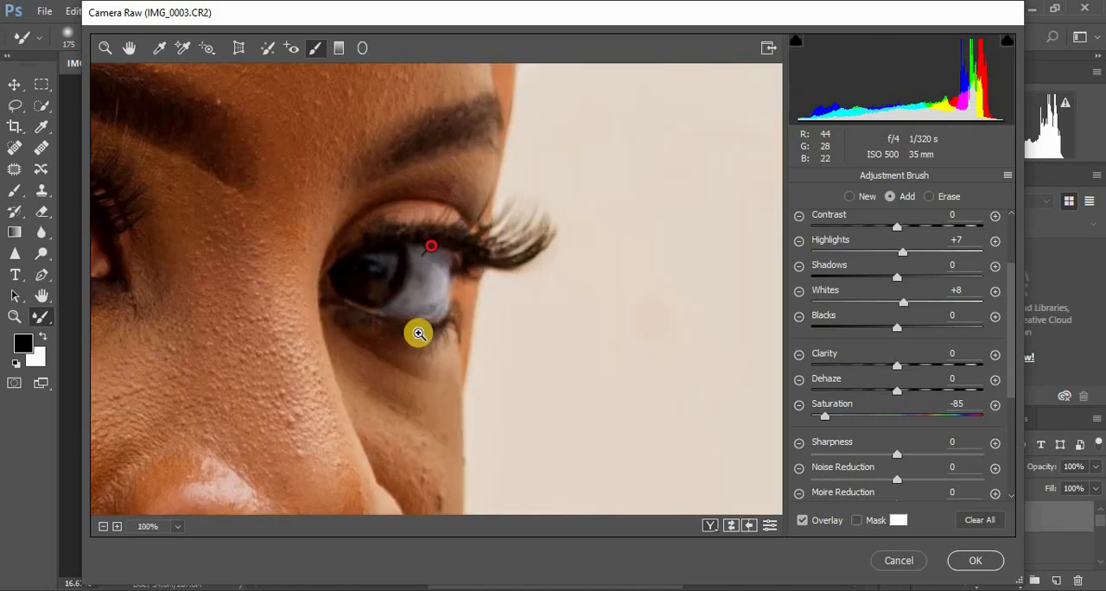
key("ctrl+minus")
key("ctrl+minus")
key("ctrl+minus")
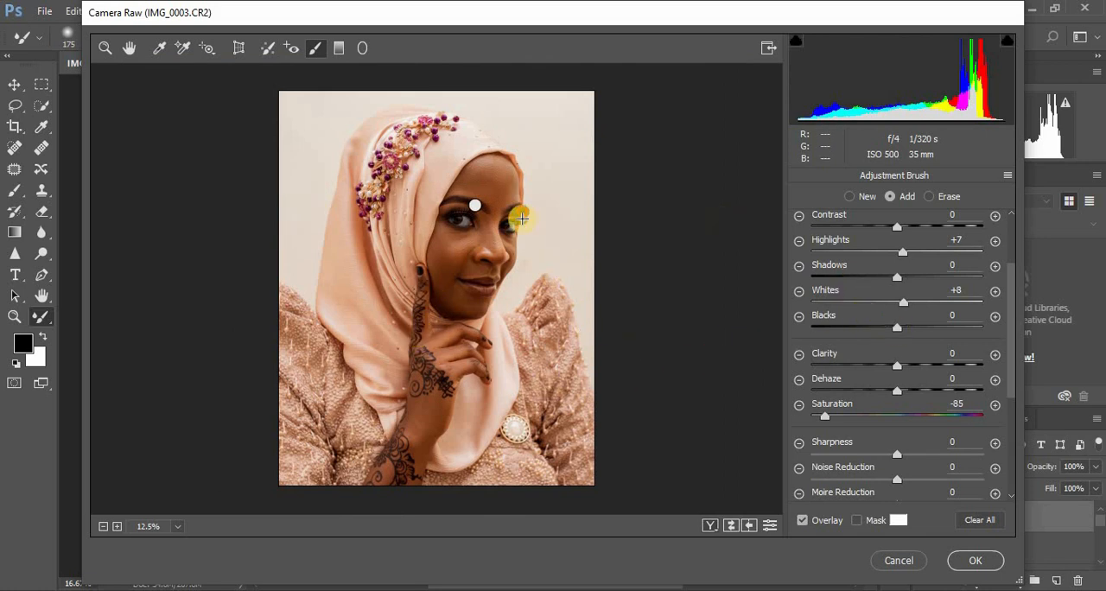
Step: Set Shadows to +23 and the Camera Calibration hues to Blue Primary -5, Green Primary +3 and Red Primary +3, applying the filter
left_click(105, 48)
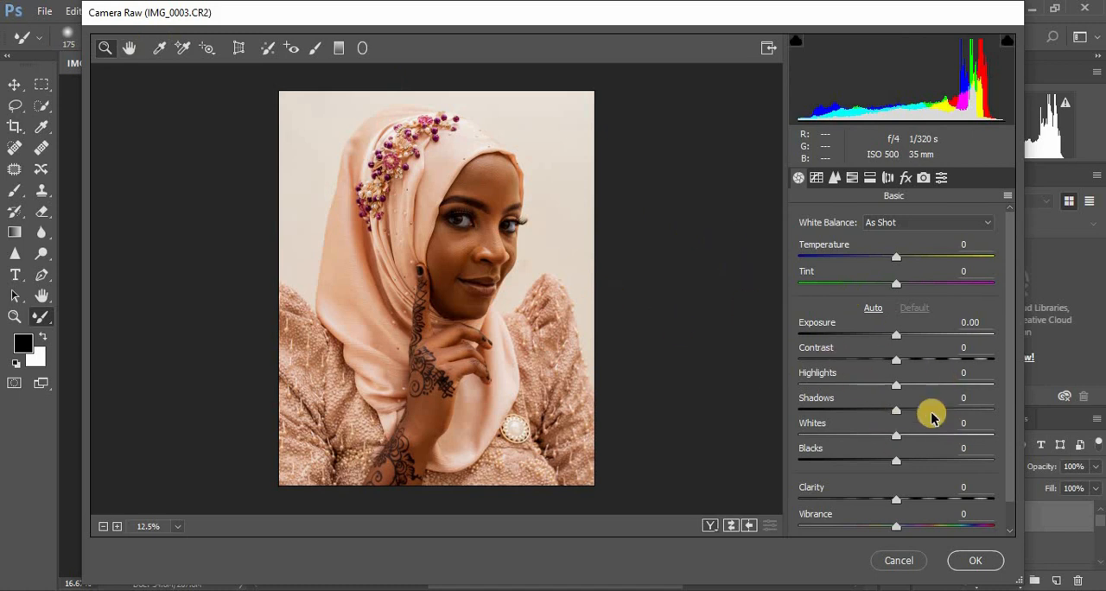
left_click_drag(905, 415, 914, 416)
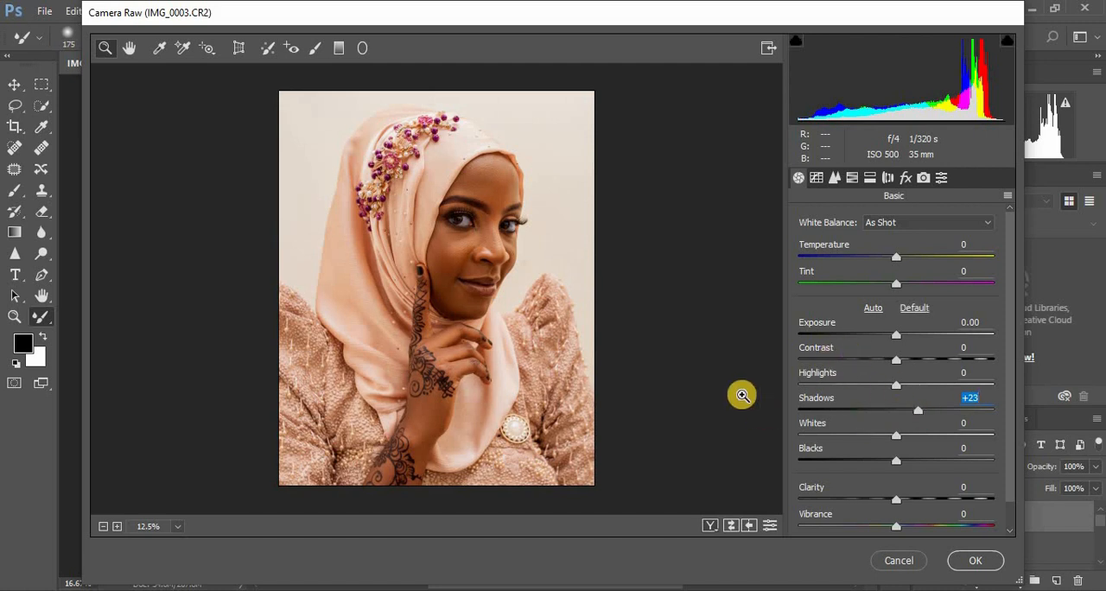
left_click(922, 177)
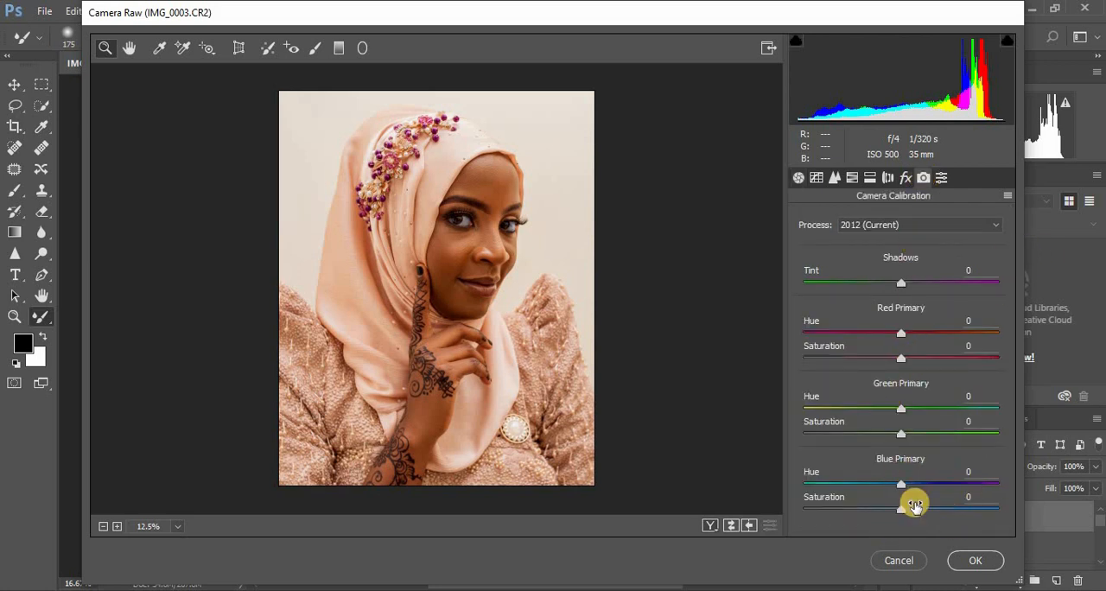
left_click_drag(899, 489, 895, 490)
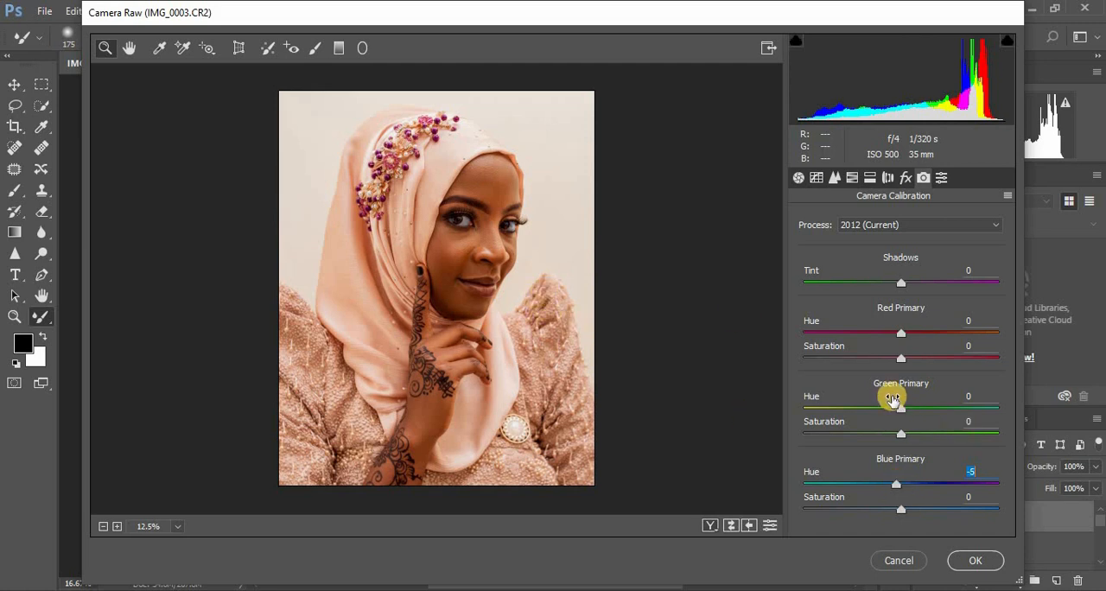
mouse_move(904, 413)
left_mouse_down()
mouse_move(965, 408)
mouse_move(817, 412)
mouse_move(904, 417)
left_mouse_up()
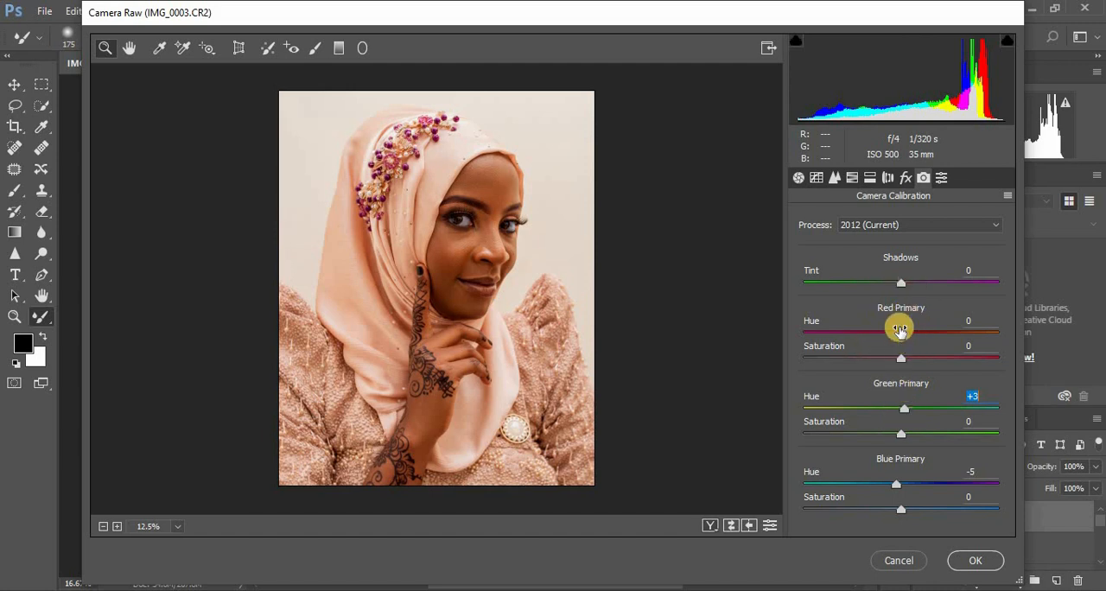
left_click_drag(901, 337, 904, 337)
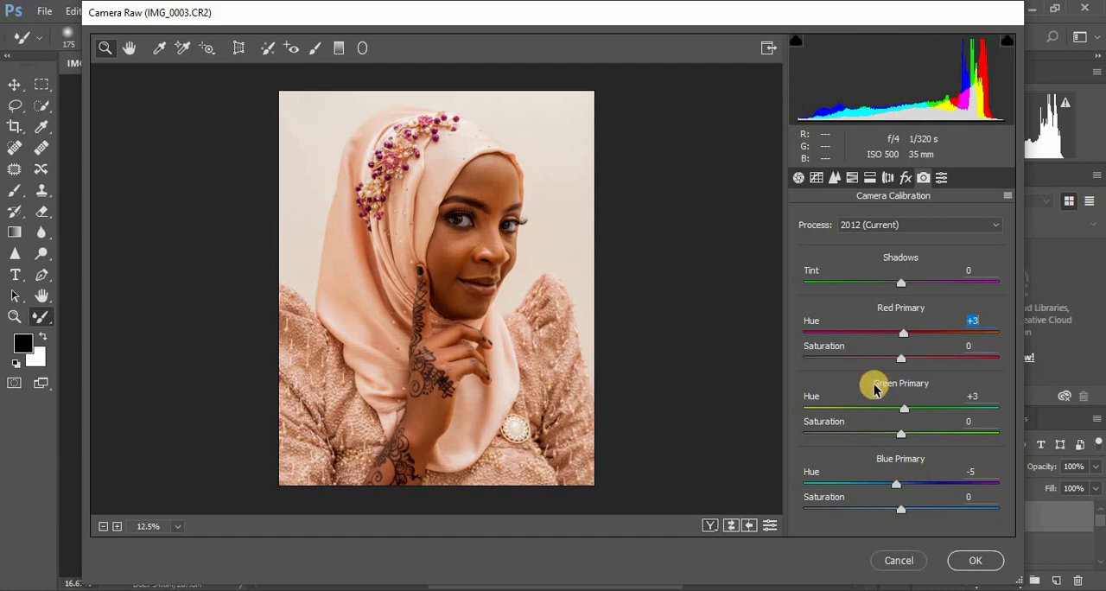
left_click(972, 561)
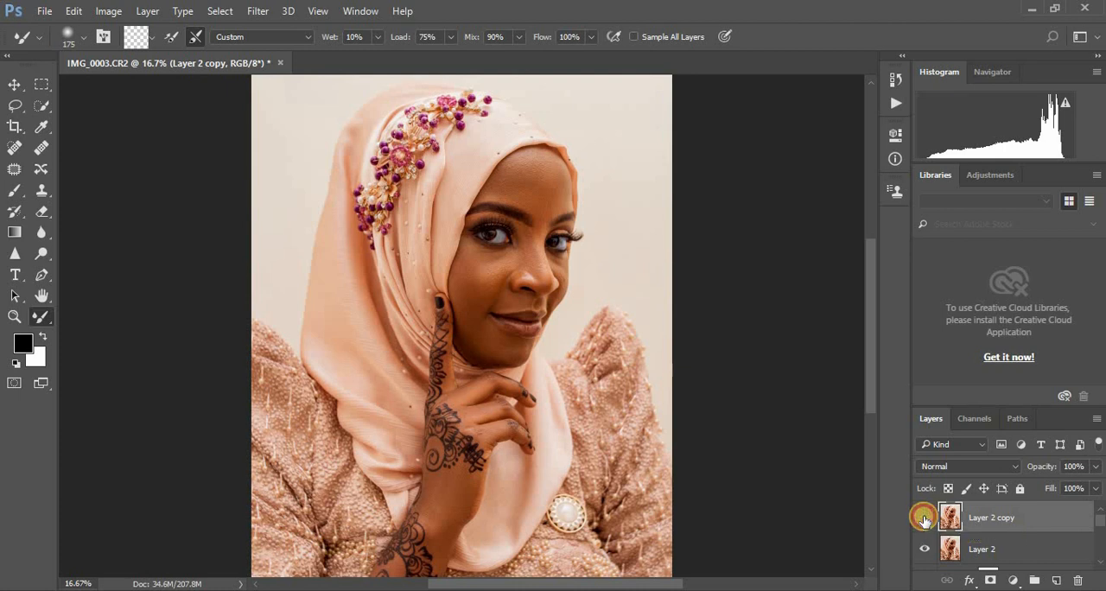
Step: Compare the portrait before and after the Camera Raw edits by toggling the visibility of Layer 2 copy
left_click(925, 519)
left_click(924, 519)
left_click(924, 518)
left_click(924, 517)
left_click(923, 518)
left_click(924, 518)
left_click(924, 517)
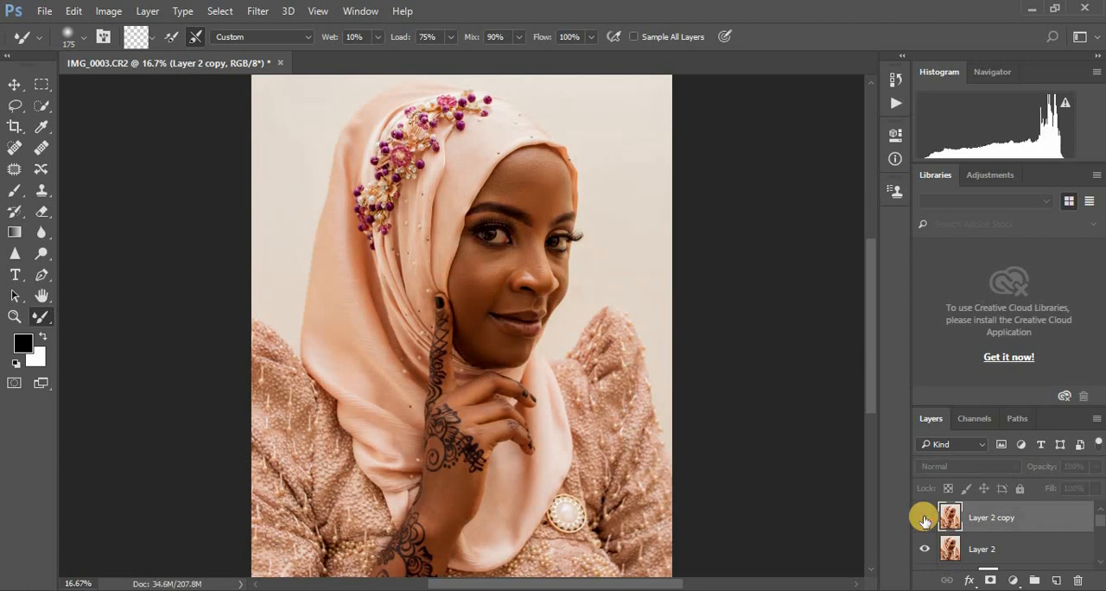
left_click(924, 518)
left_click(924, 517)
left_click(924, 517)
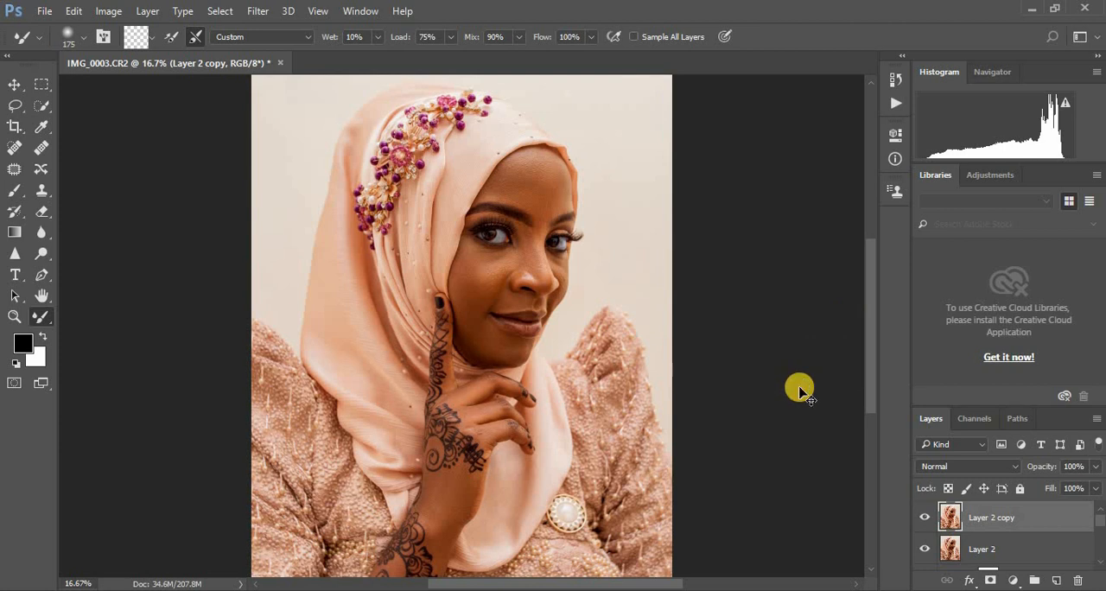
Step: Duplicate Layer 2 copy and use the Patch tool on small blemishes on the far cheek and chin
key("ctrl+j")
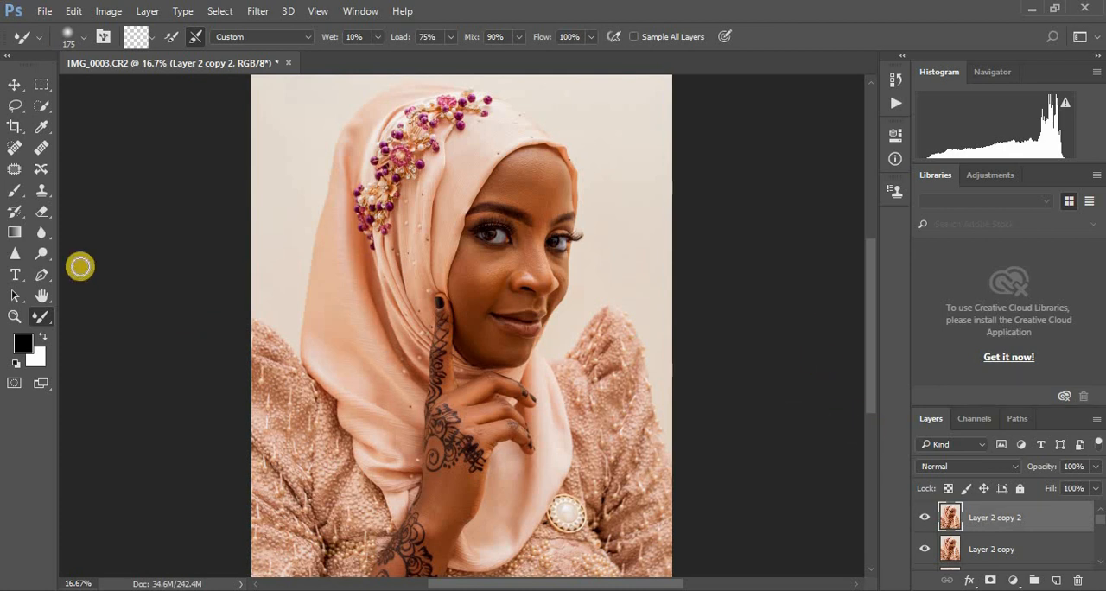
left_click(14, 169)
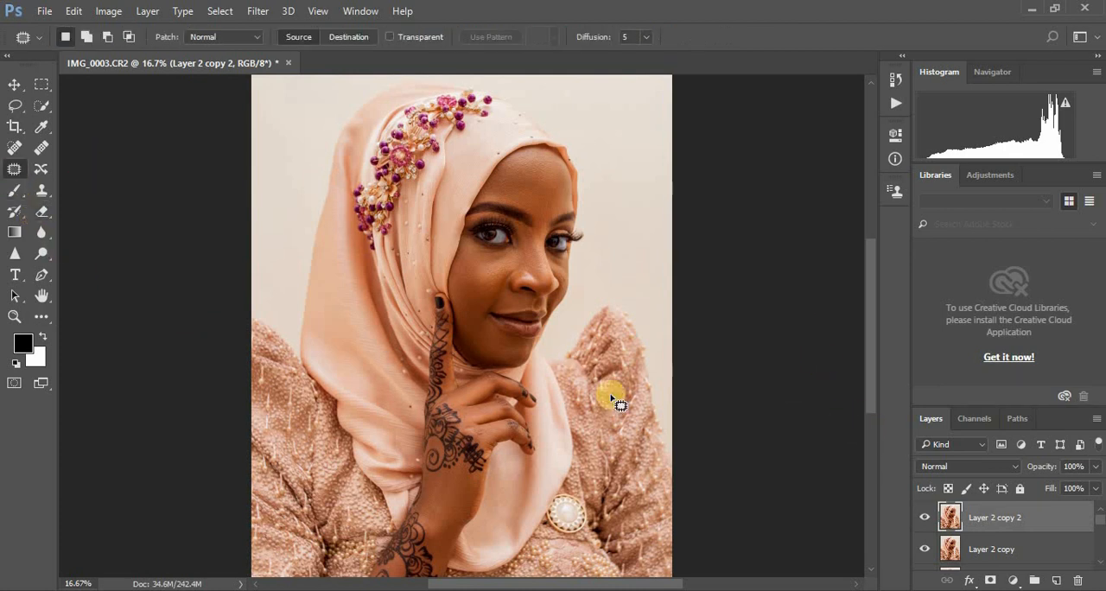
key("ctrl+plus")
key("ctrl+plus")
key("ctrl+plus")
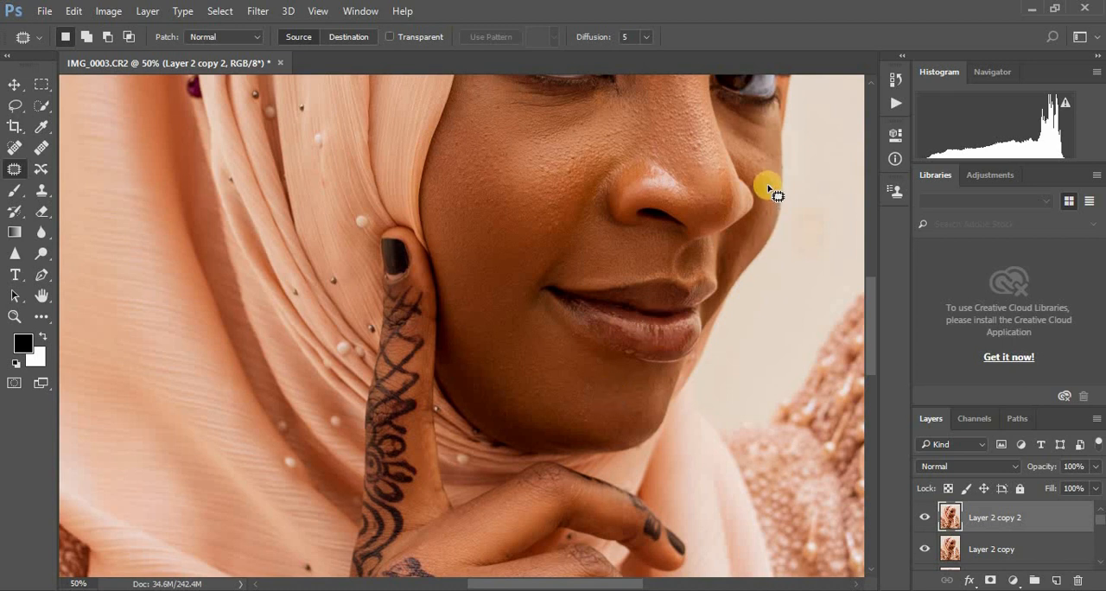
mouse_move(771, 186)
left_mouse_down()
mouse_move(772, 202)
mouse_move(771, 172)
left_mouse_up()
left_click(773, 224)
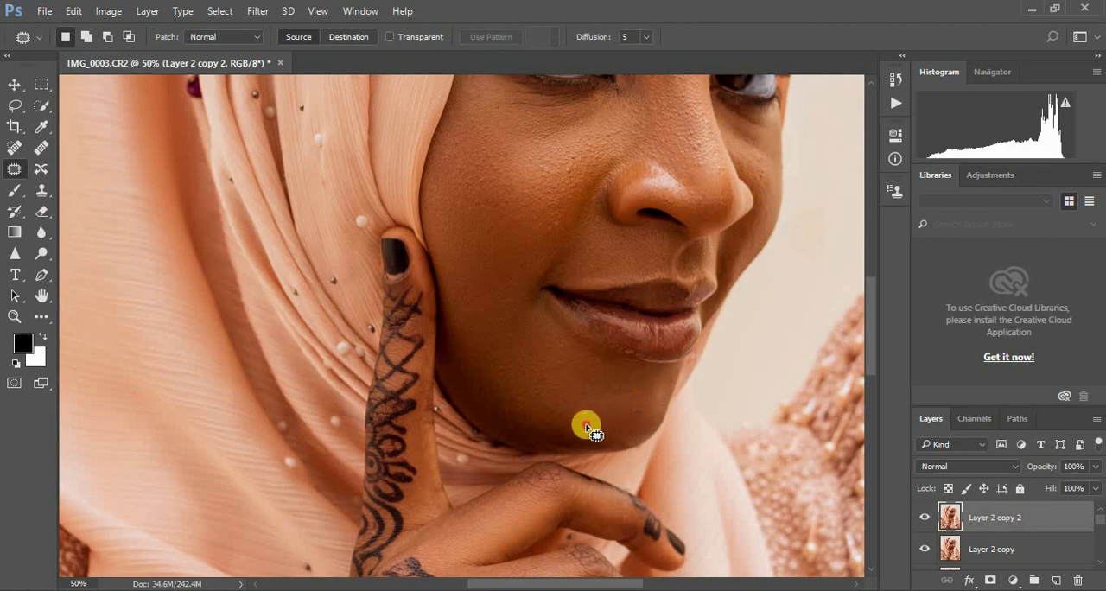
left_click_drag(591, 422, 584, 415)
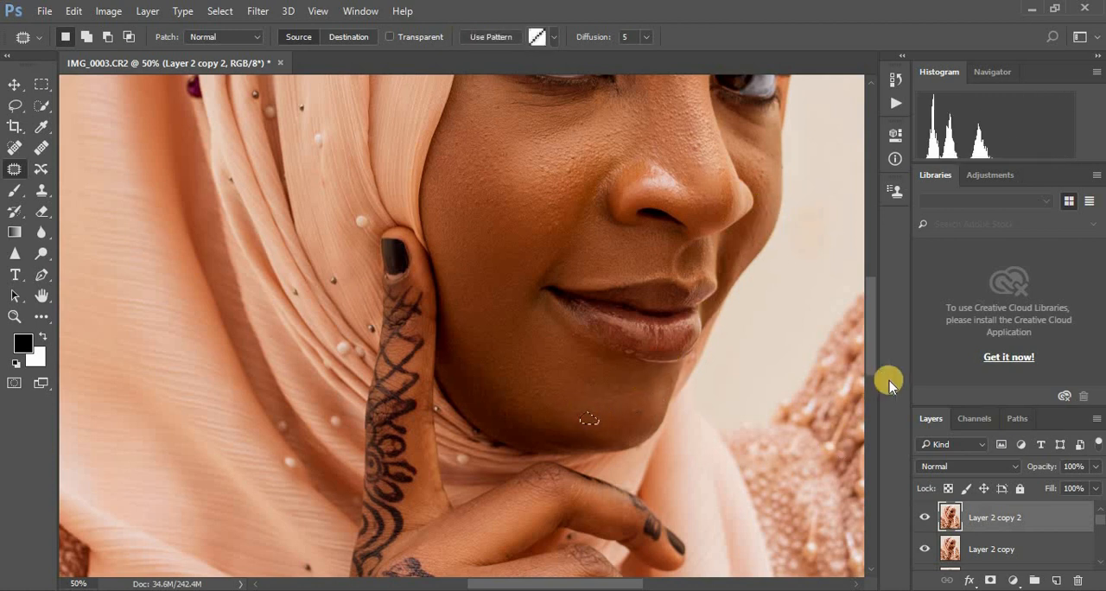
Step: Patch the small spot above the inner end of the nearer eyebrow with adjacent skin and clear the selection
left_click_drag(871, 356, 870, 296)
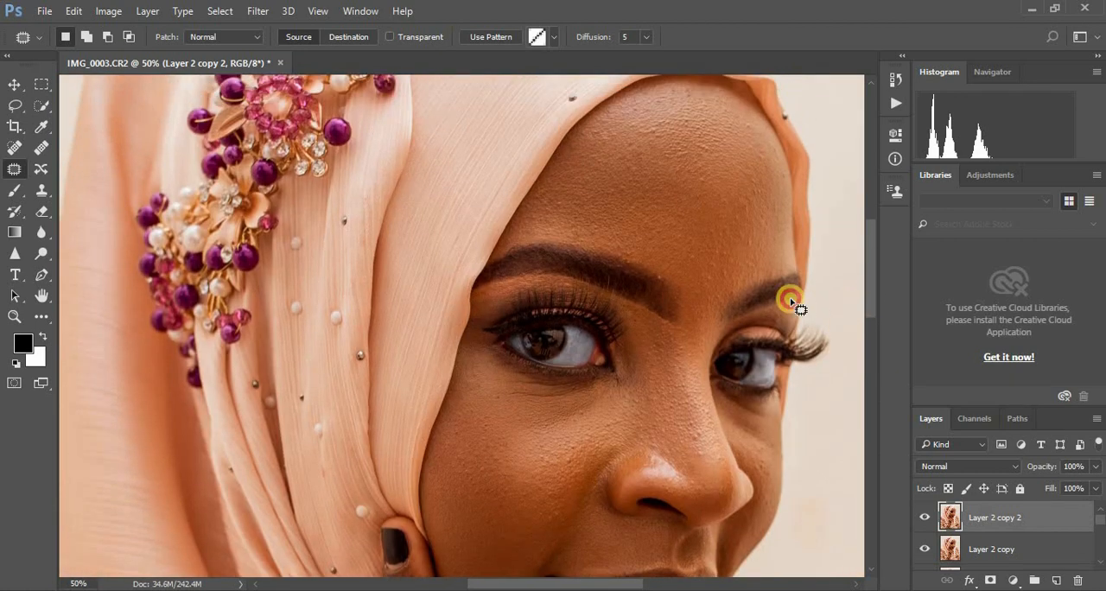
mouse_move(657, 277)
left_mouse_down()
mouse_move(666, 281)
mouse_move(652, 274)
left_mouse_up()
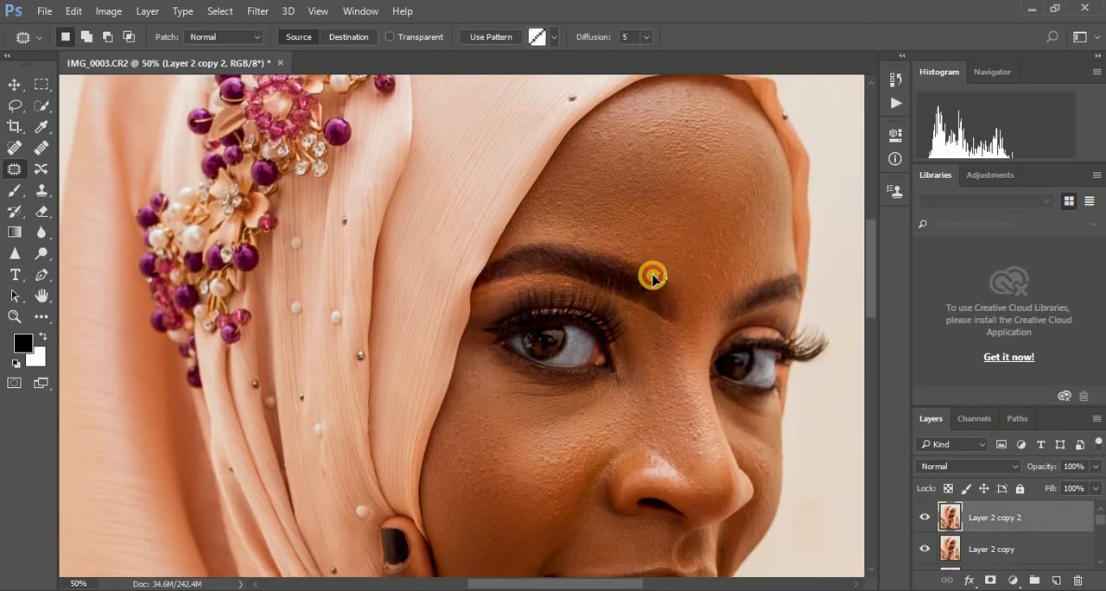
left_click(706, 281)
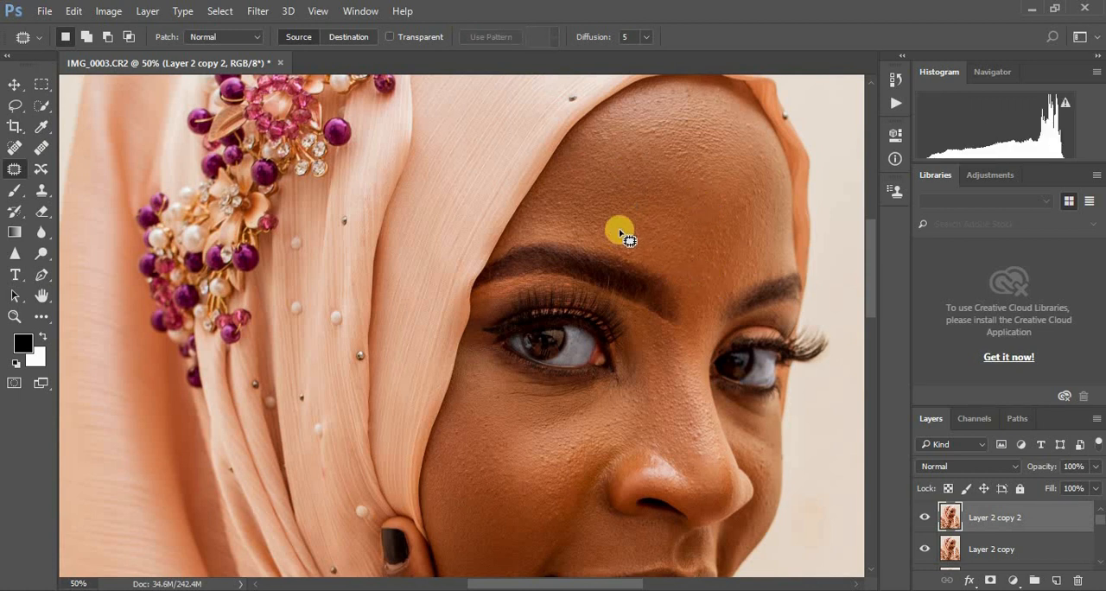
scroll(686, 380, "down", 3)
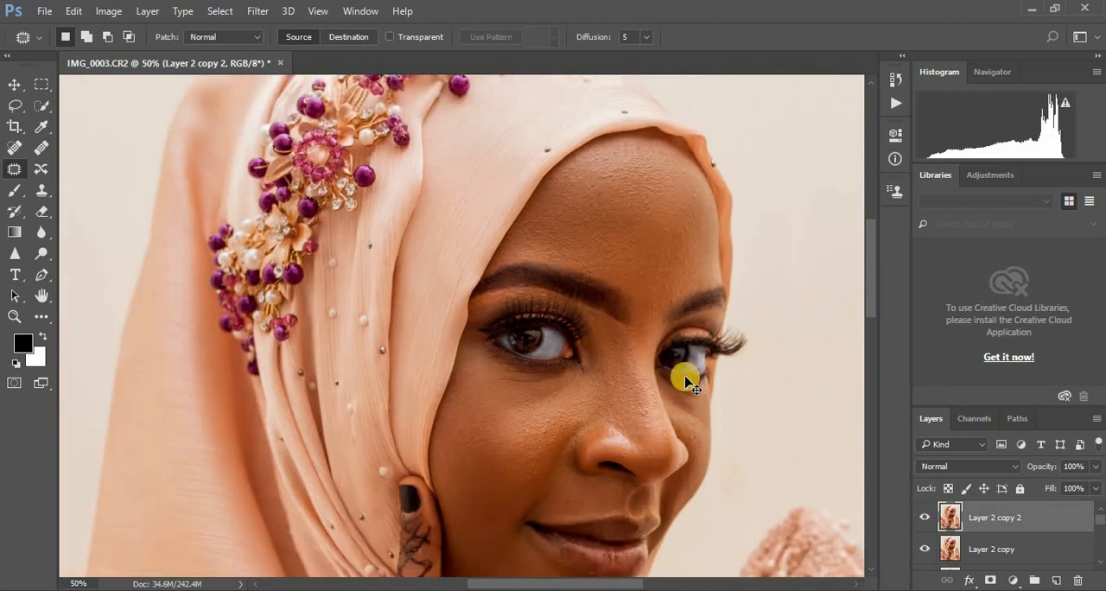
Step: Group all layers from Layer 2 copy 2 down to Layer 1, leaving only the Background outside the group
key("ctrl+minus")
key("ctrl+plus")
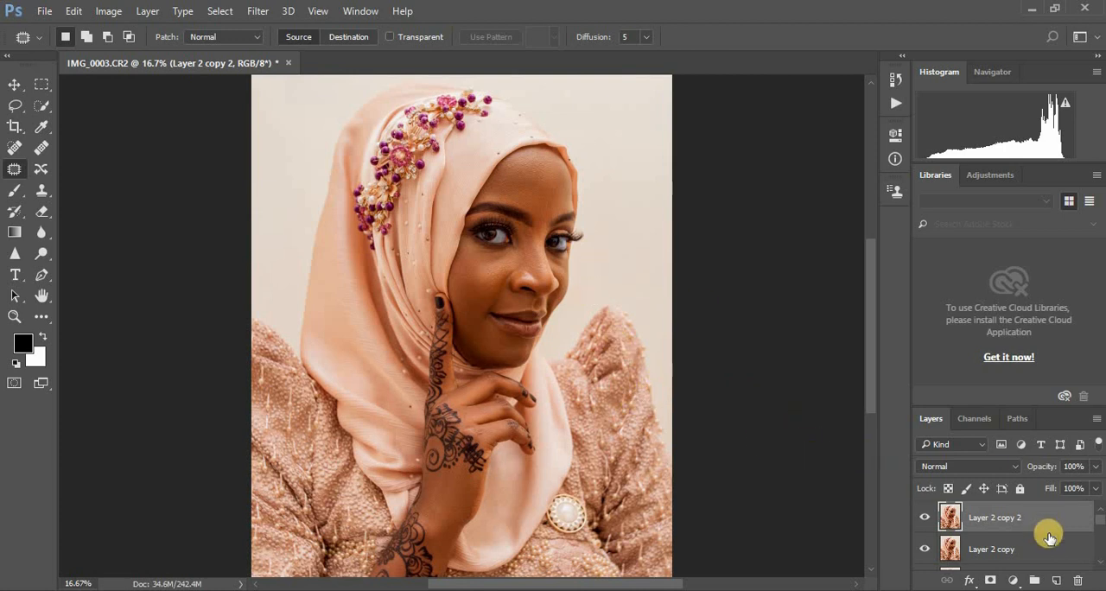
left_click(1099, 534)
left_click_drag(1099, 534, 1100, 558)
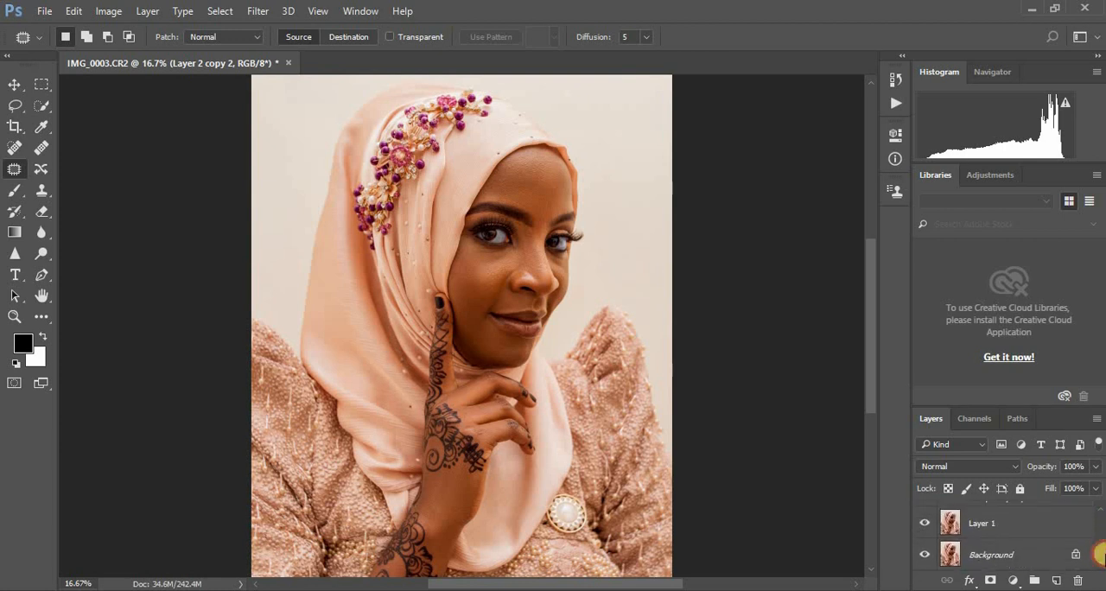
left_click(1031, 529)
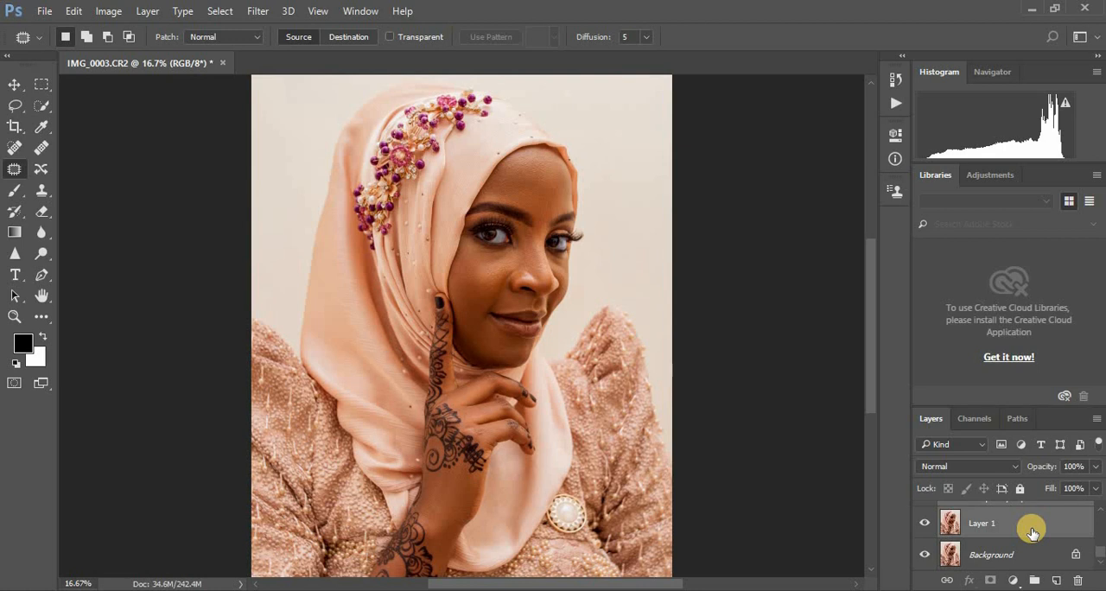
key("ctrl+g")
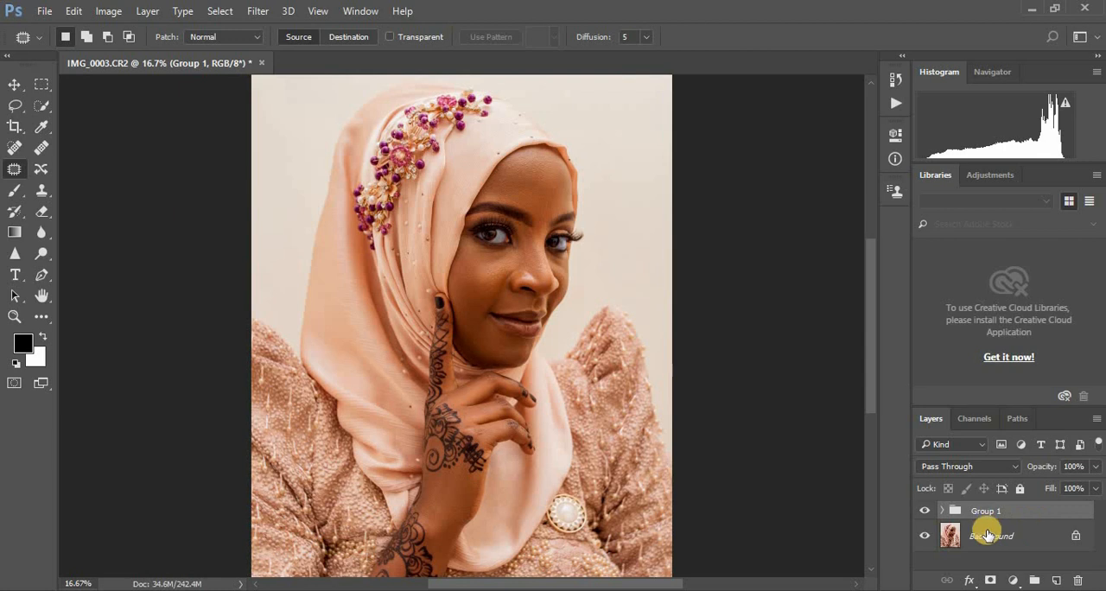
Step: Compare the whole retouch with the original portrait by toggling the layer group's visibility, leaving the group visible
left_click(923, 515)
left_click(923, 511)
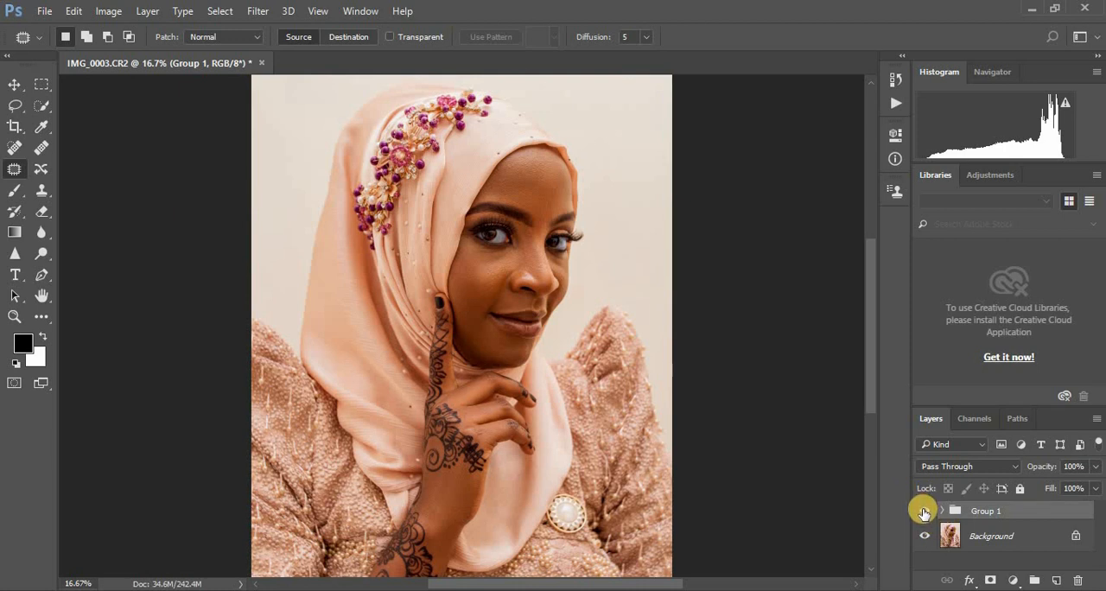
left_click(923, 512)
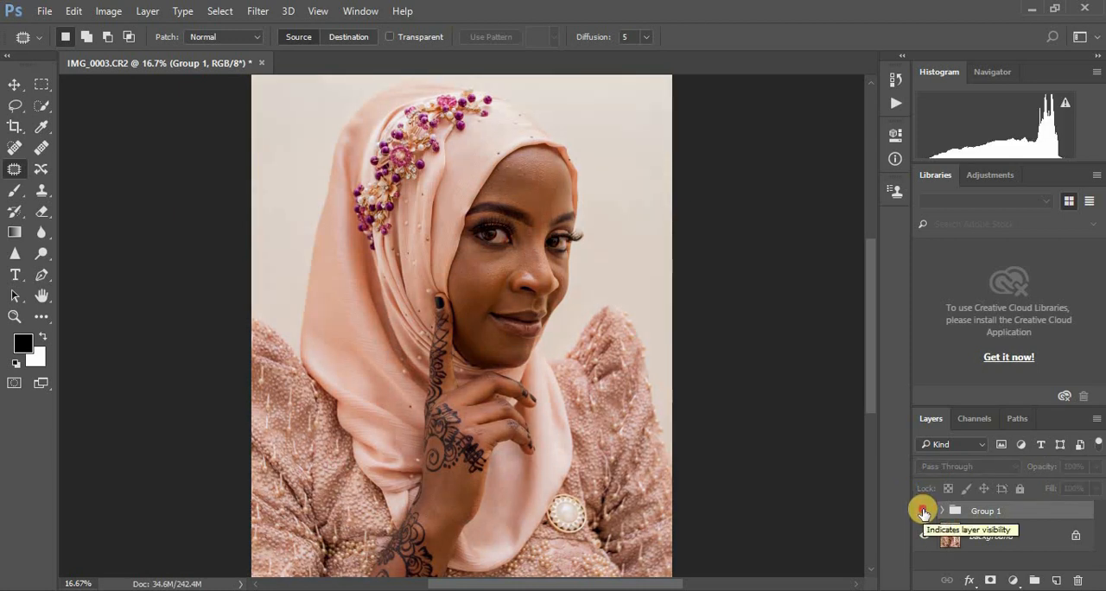
left_click(923, 512)
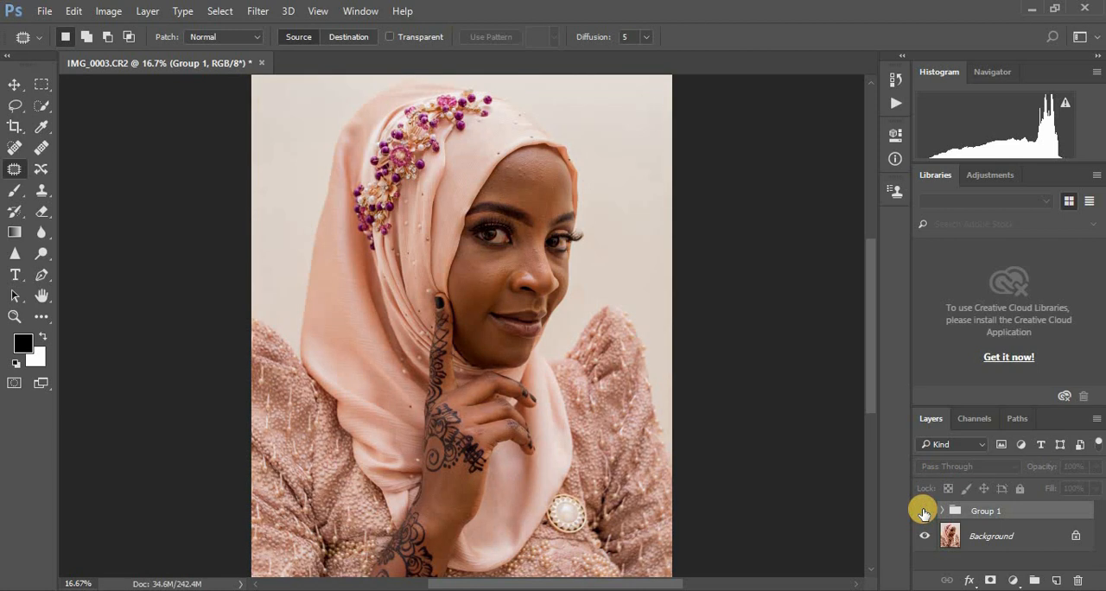
left_click(923, 511)
left_click(923, 512)
left_click(922, 512)
left_click(923, 512)
left_click(923, 511)
left_click(923, 512)
left_click(922, 511)
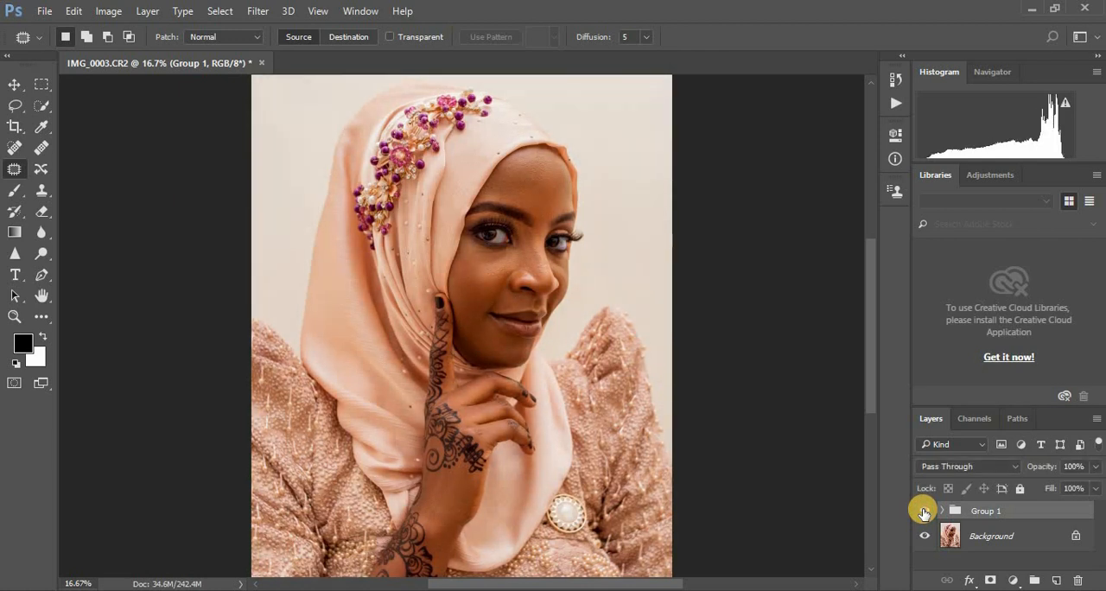